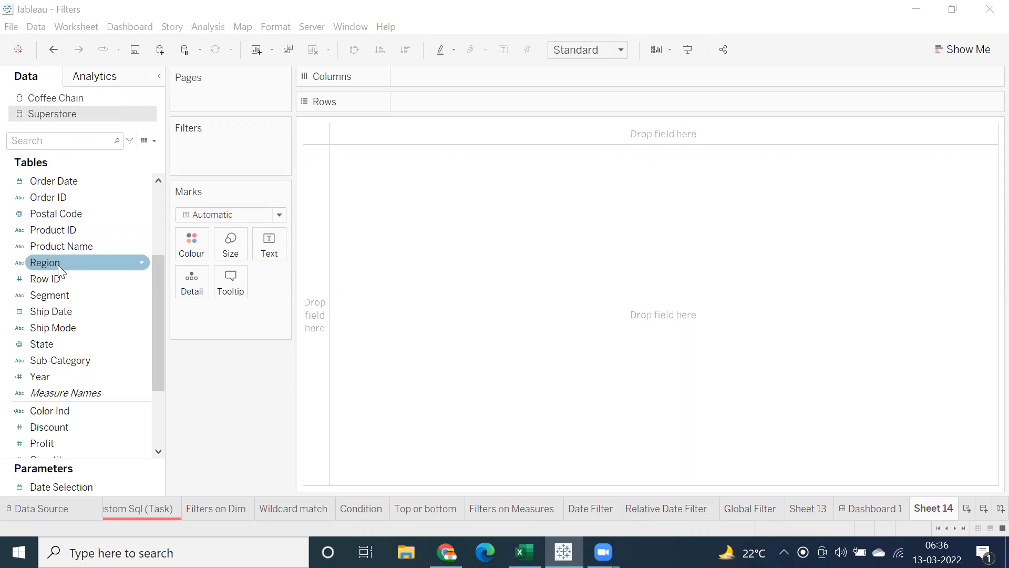
Build a text table with Region and State as rows and the sum of Sales as values.
drag(58, 265, 434, 110)
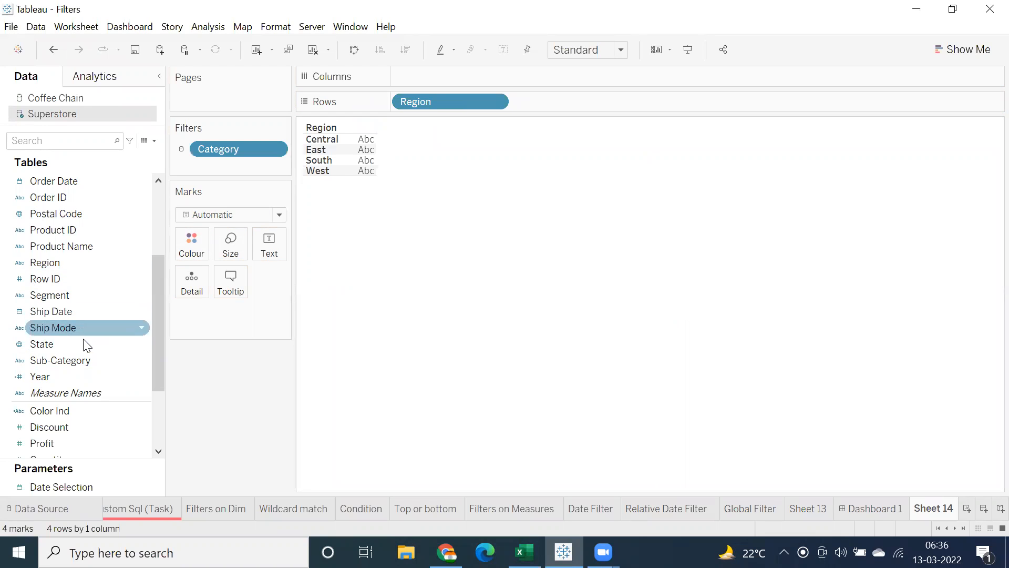
drag(82, 343, 582, 103)
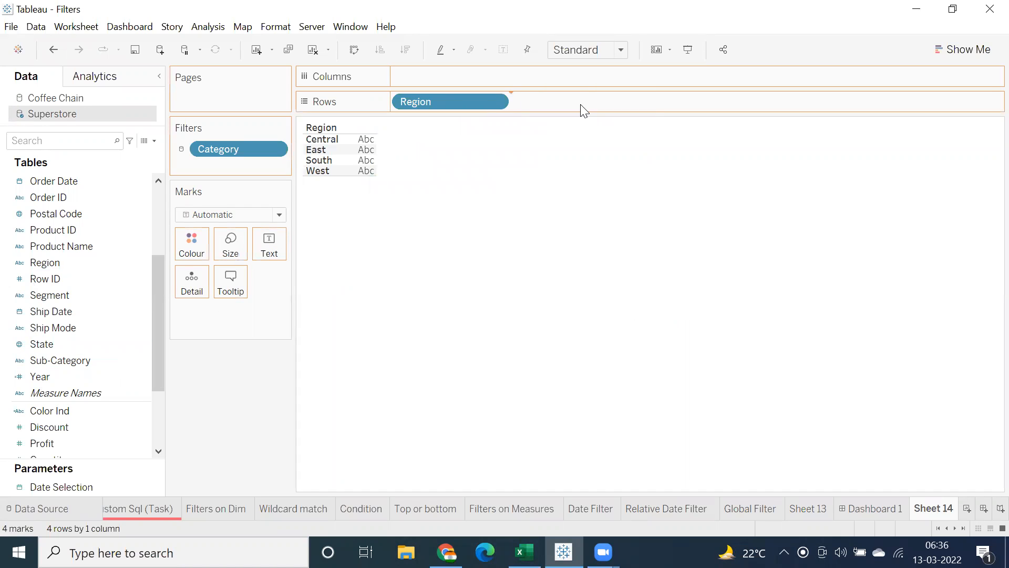
scroll(12, 412, down, 3)
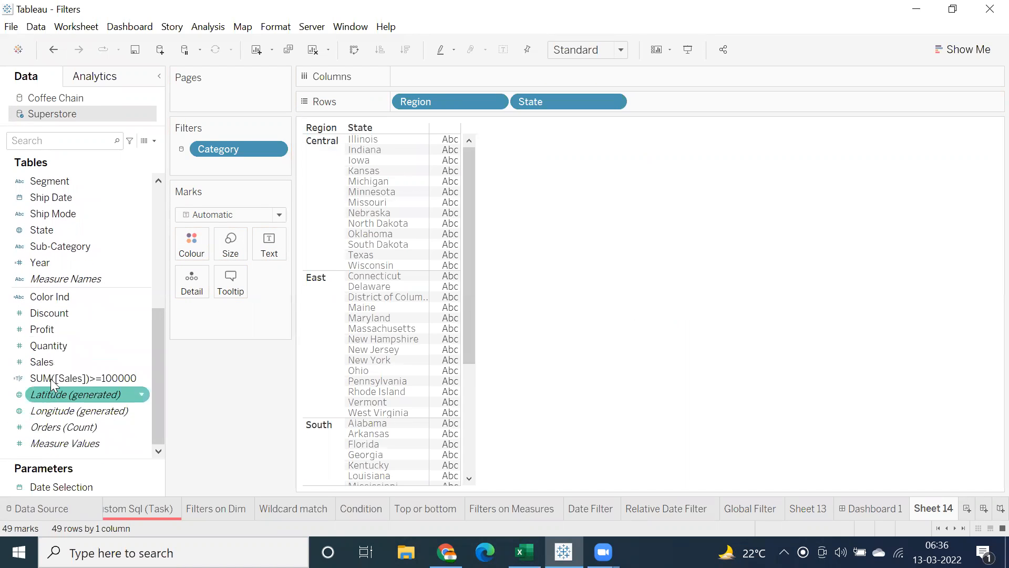
double_click(50, 361)
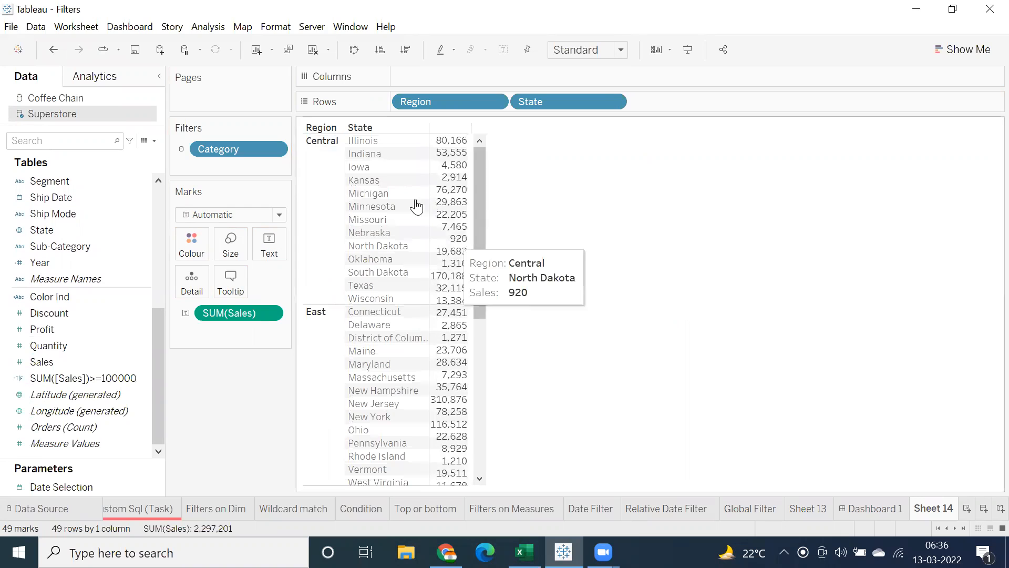
Turn off the workbook's default animations, then close the animation settings and bring back the data fields.
click(275, 26)
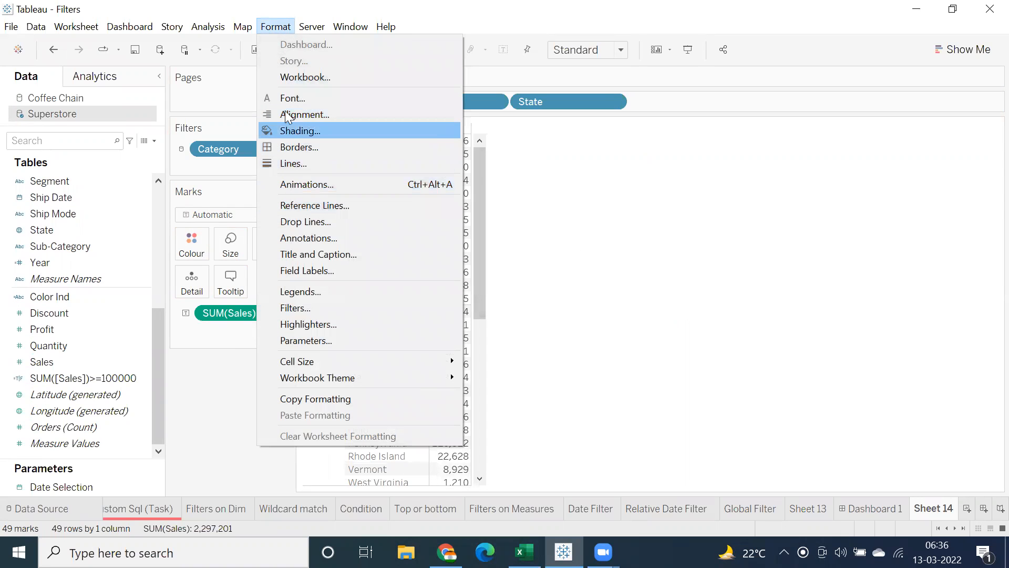
click(297, 185)
click(132, 133)
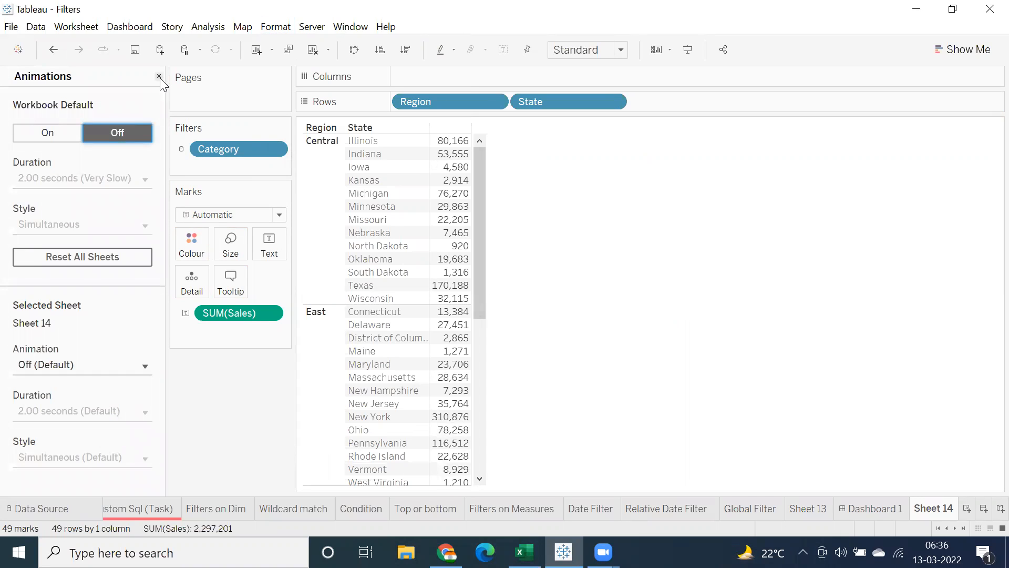
click(158, 77)
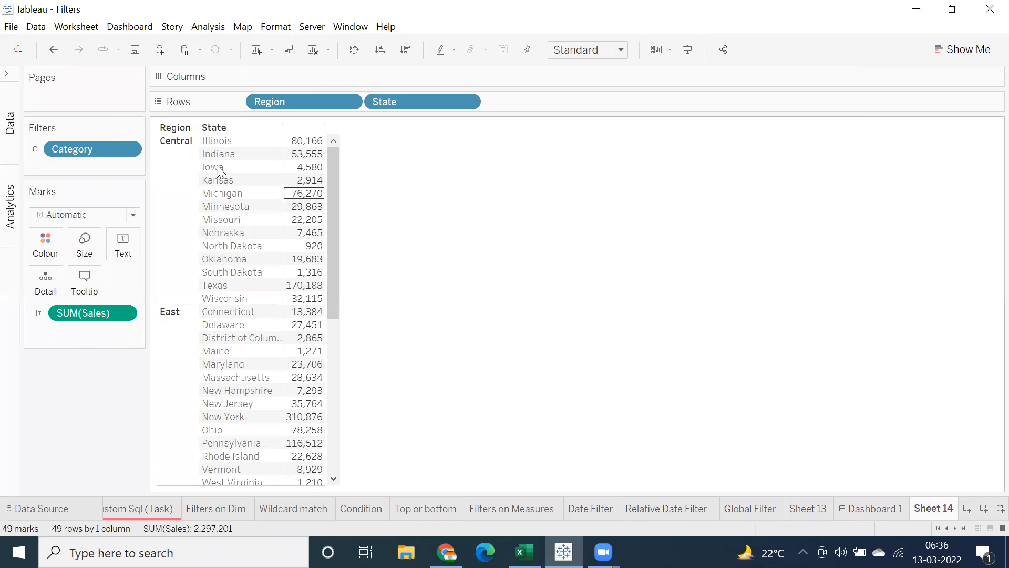
click(7, 76)
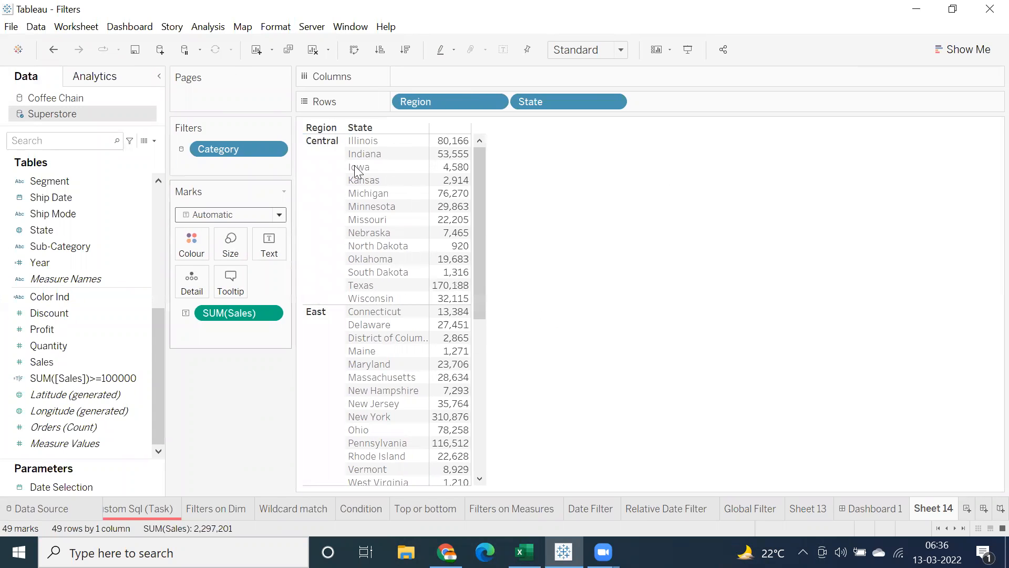
Show filter controls for Region and State, and place the Region control in its own column beside State.
click(496, 103)
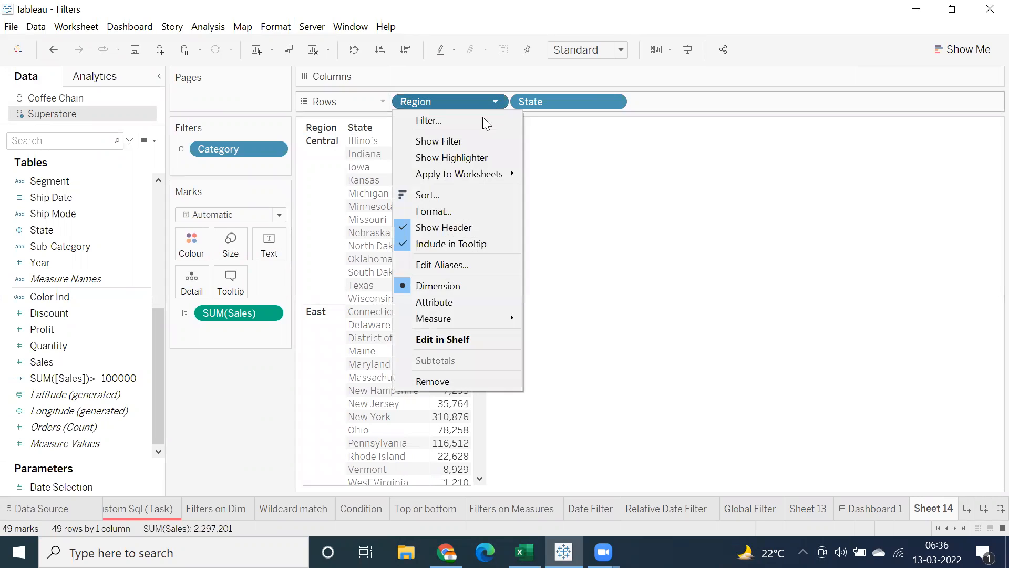
click(461, 138)
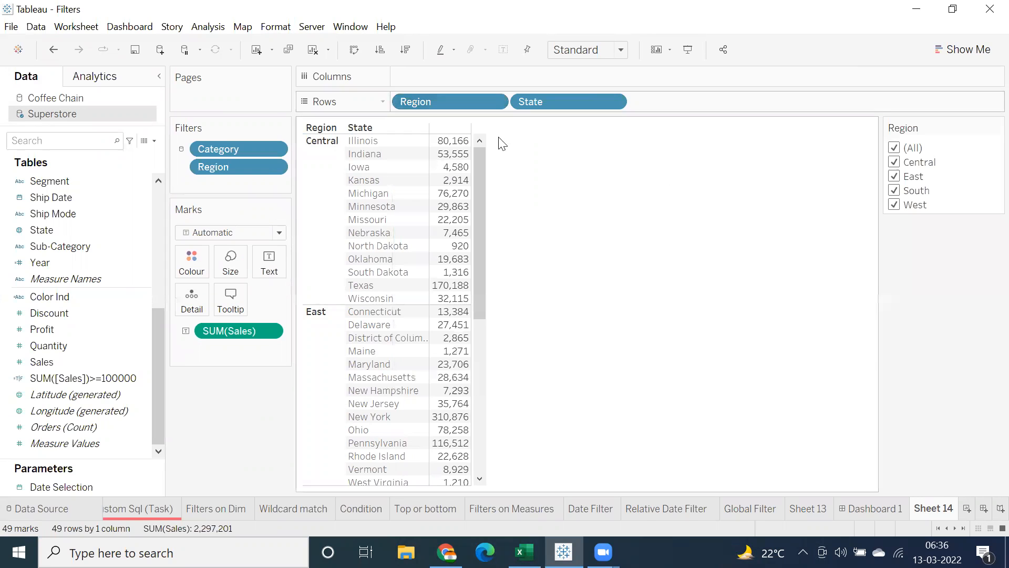
click(616, 103)
click(590, 141)
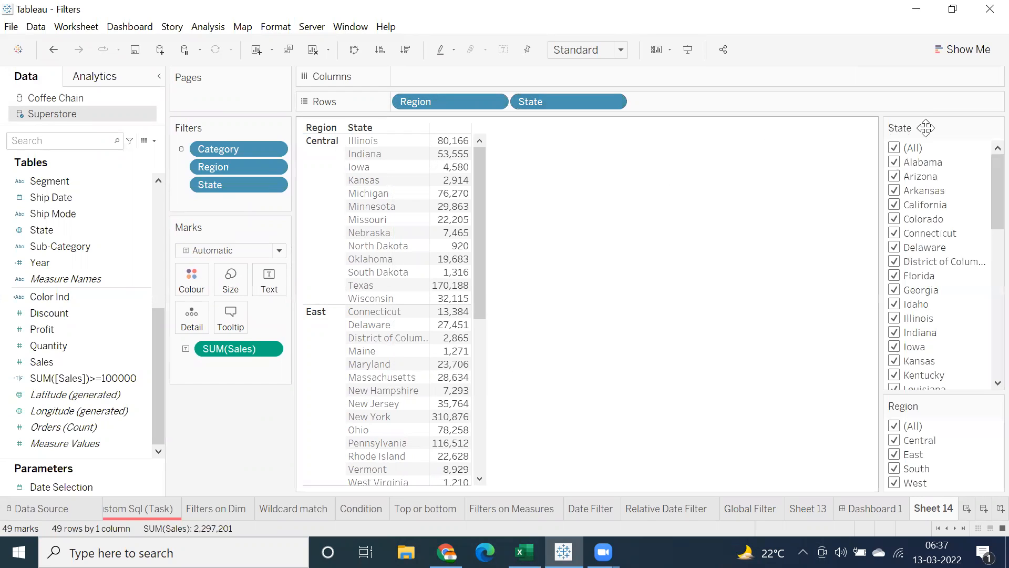
drag(900, 405, 806, 241)
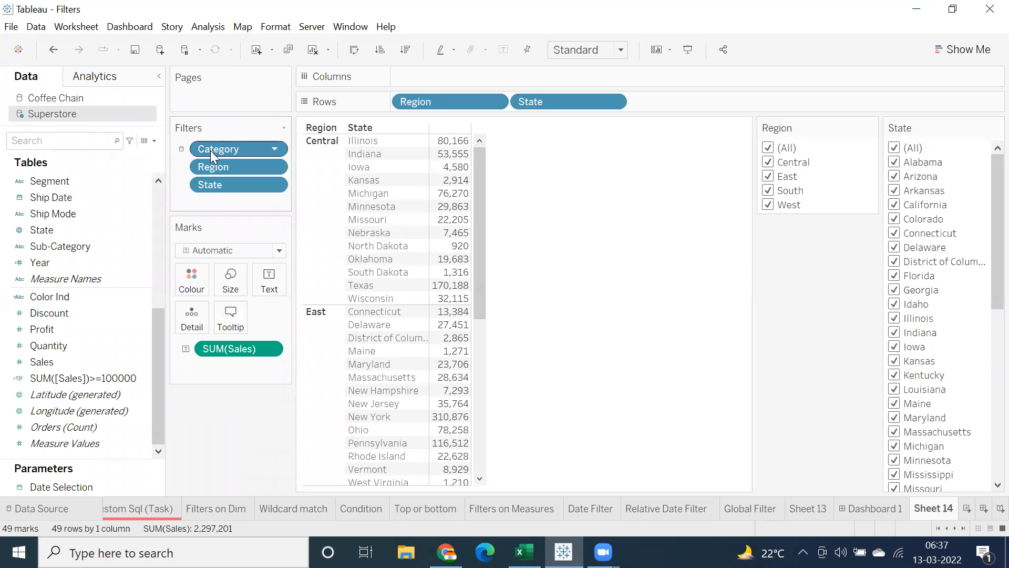
Change the Region filter to a single-value list and select Central.
mouse_move(192, 152)
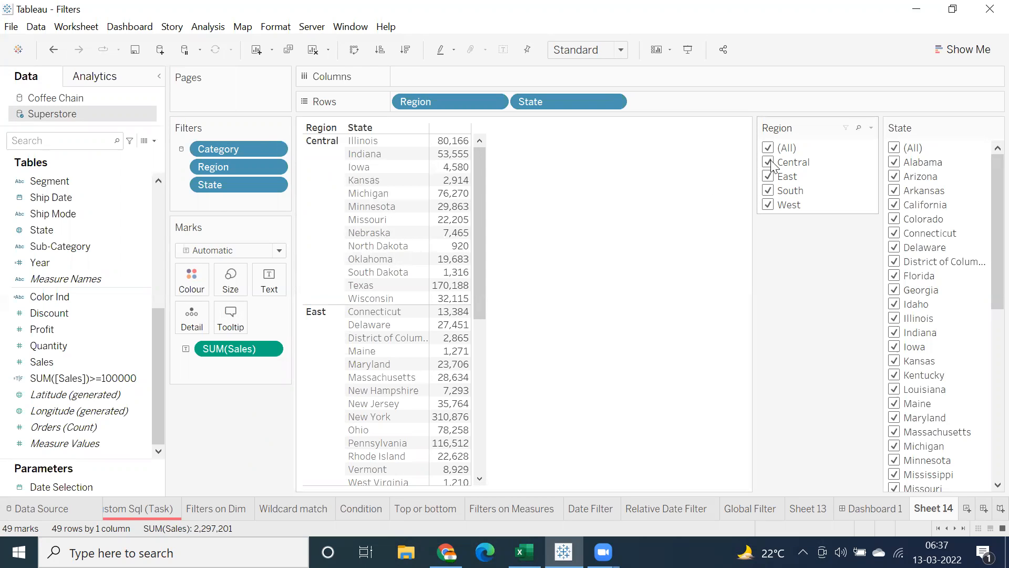
click(871, 127)
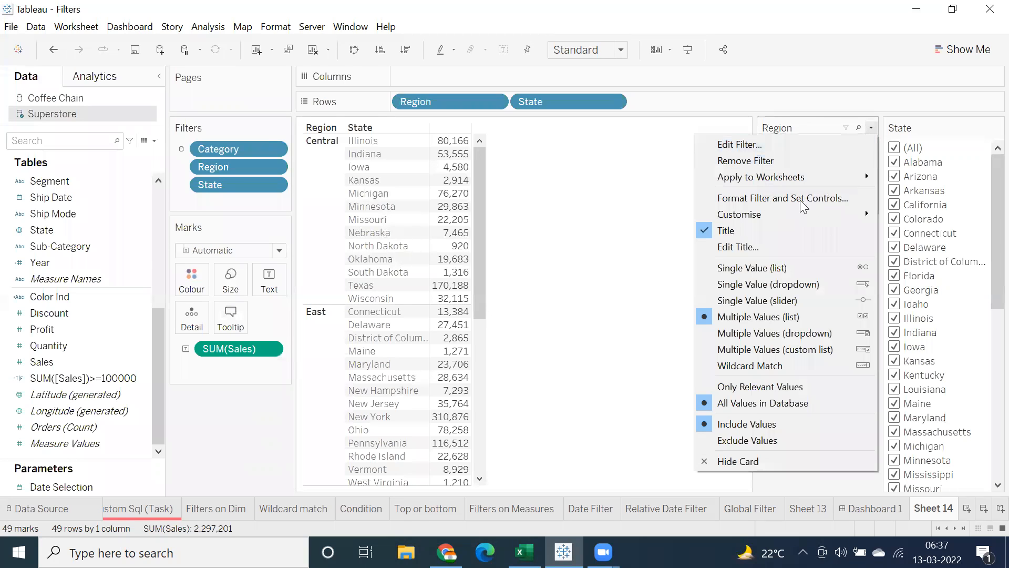
click(752, 269)
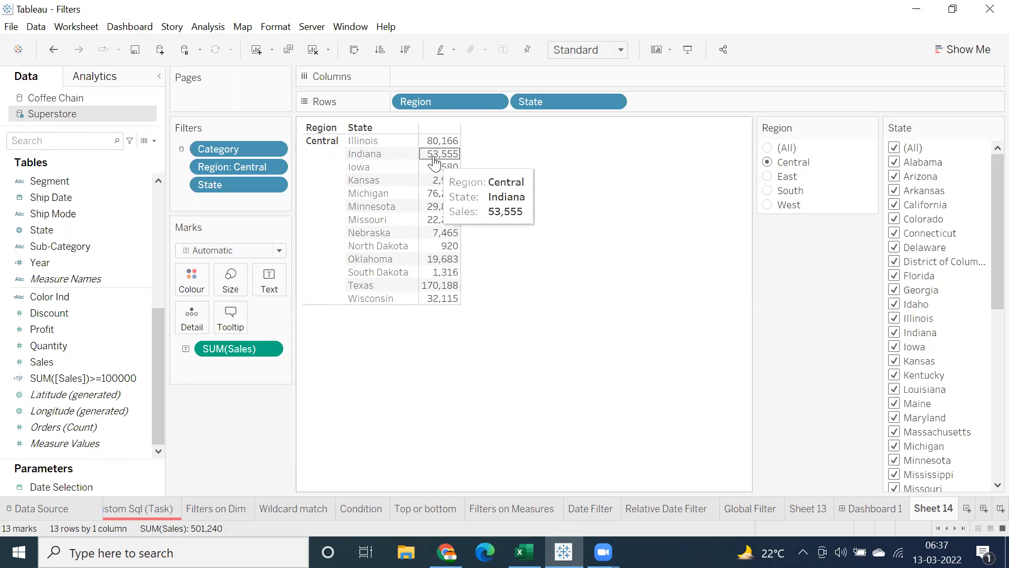
Check the table with the Region filter on East, South, West and All, then return to Central.
click(767, 177)
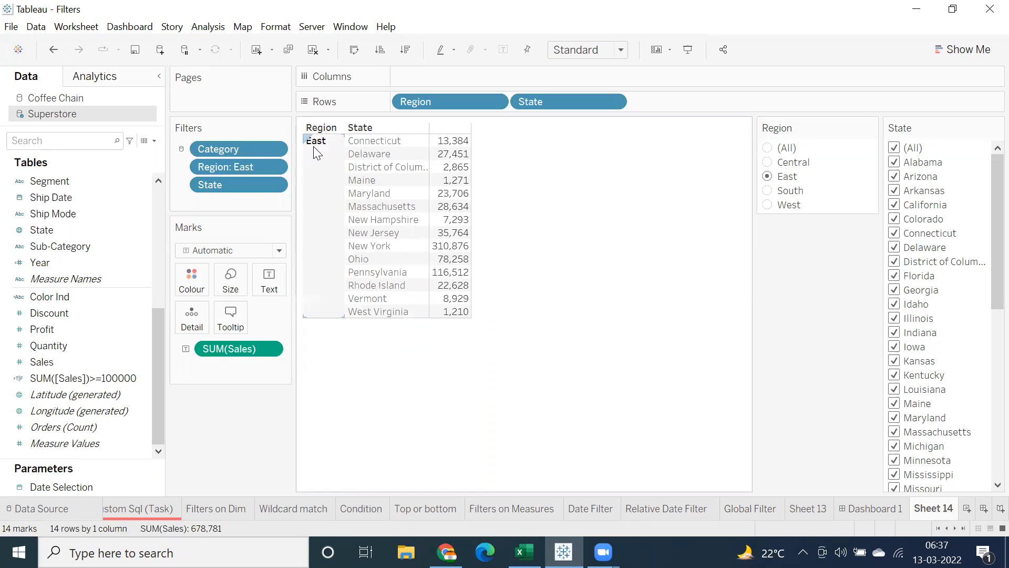
click(768, 191)
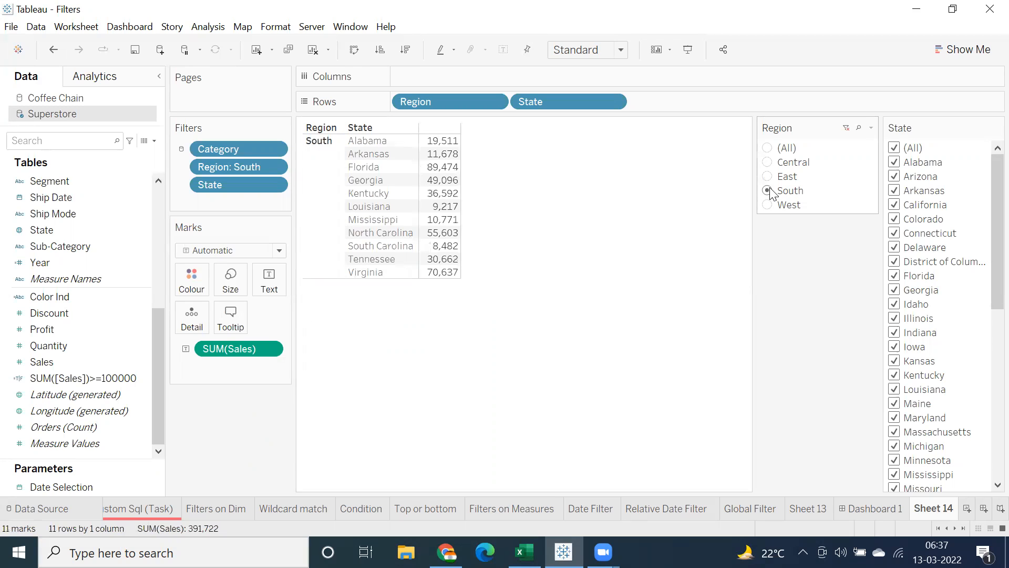
click(768, 204)
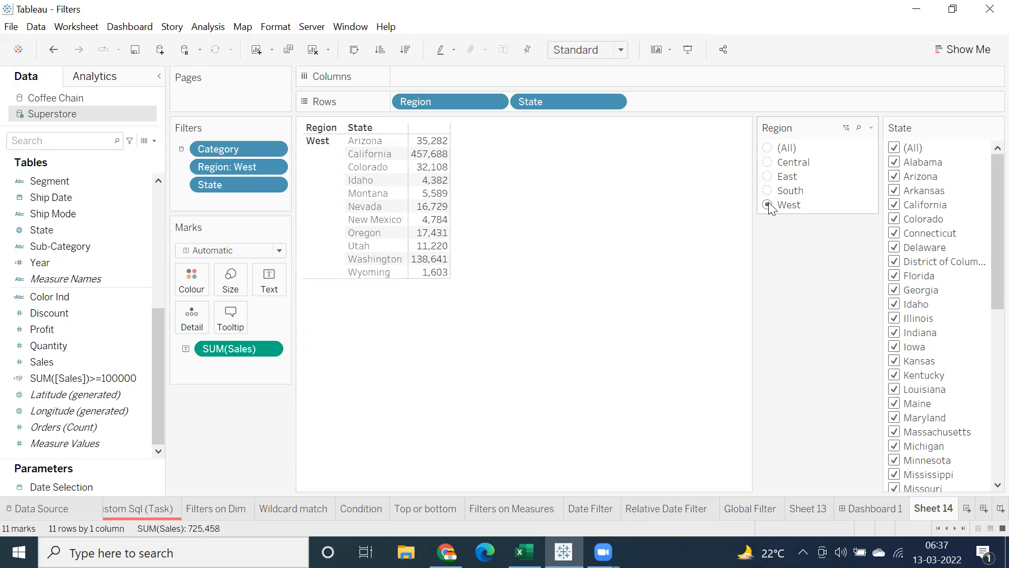
click(769, 149)
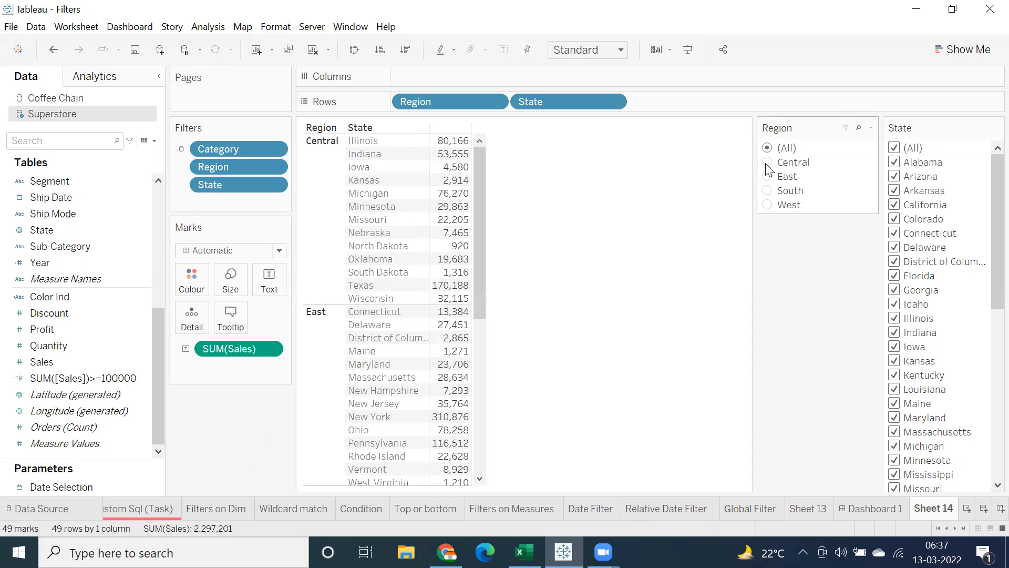
click(768, 163)
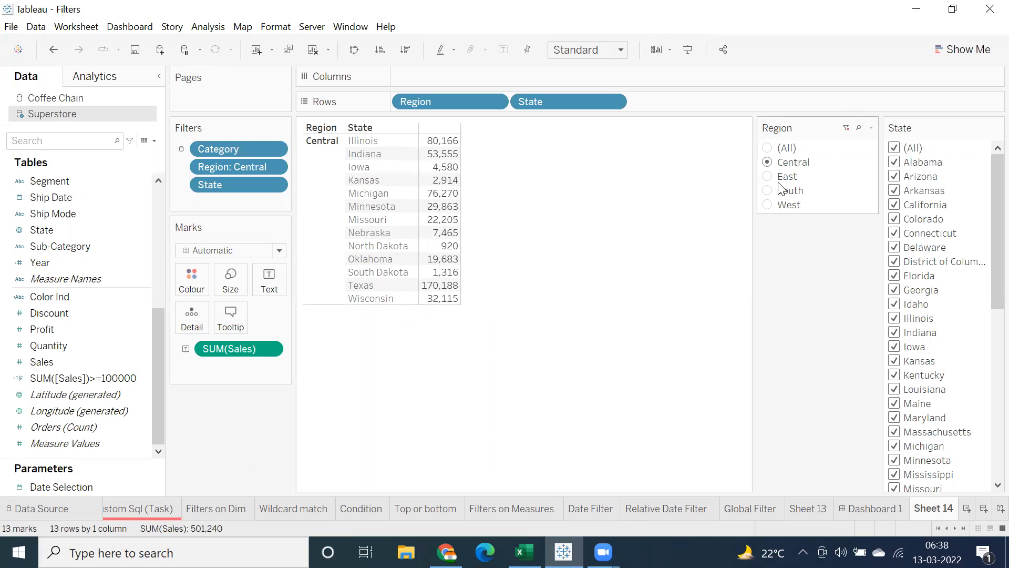
Customise the Region filter so that it does not offer the "All" value.
click(870, 129)
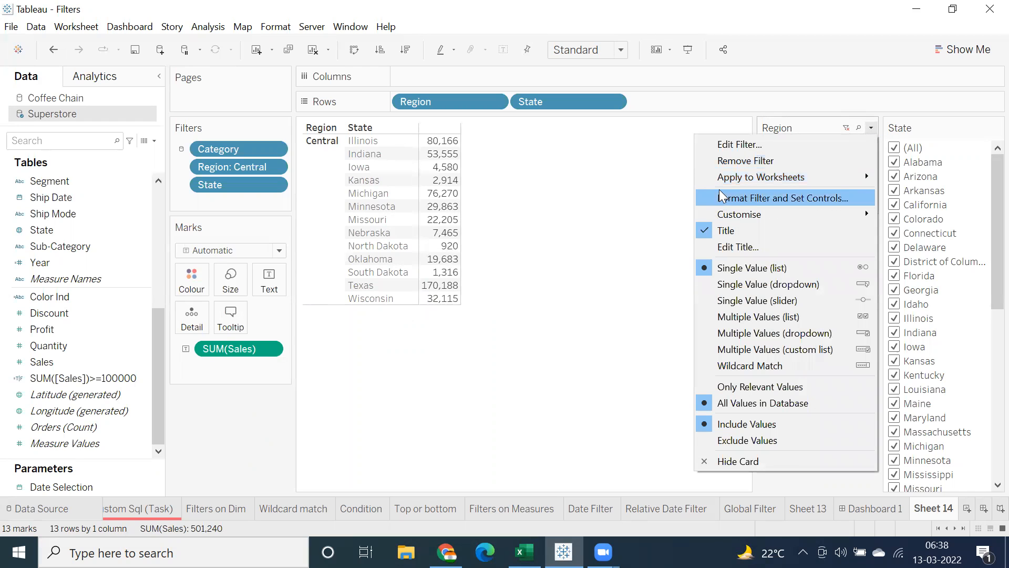
mouse_move(721, 215)
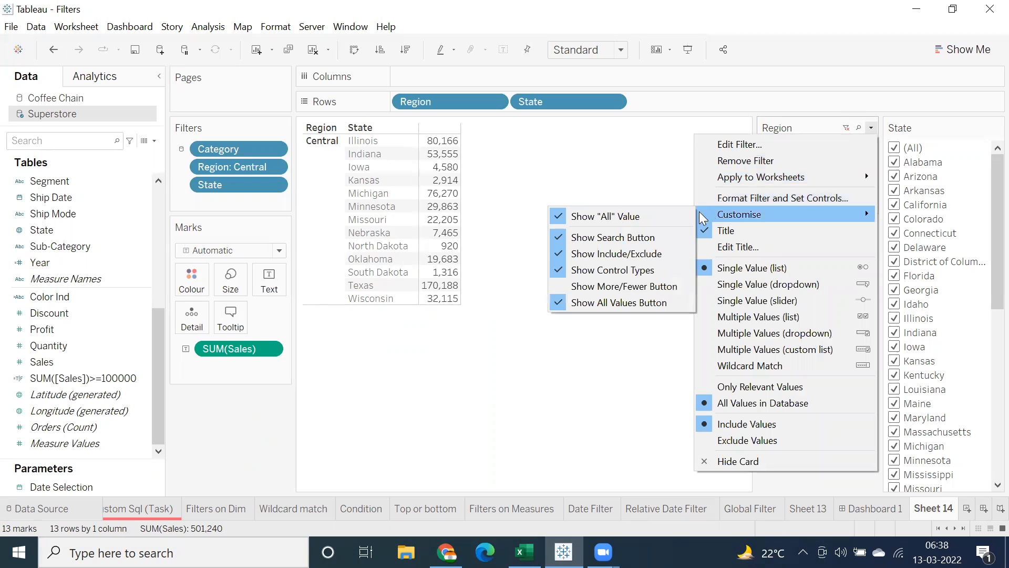
click(627, 216)
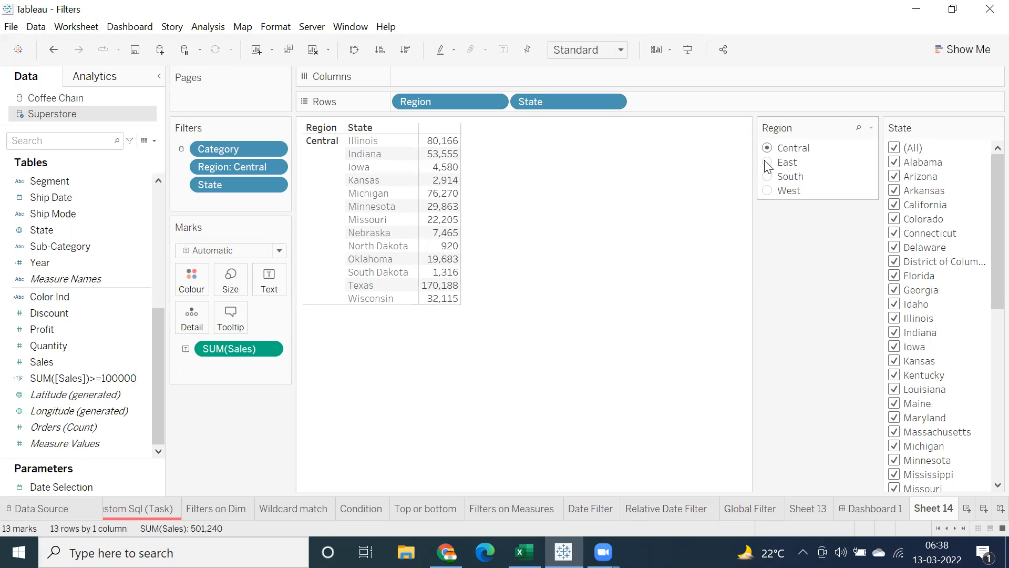
click(869, 129)
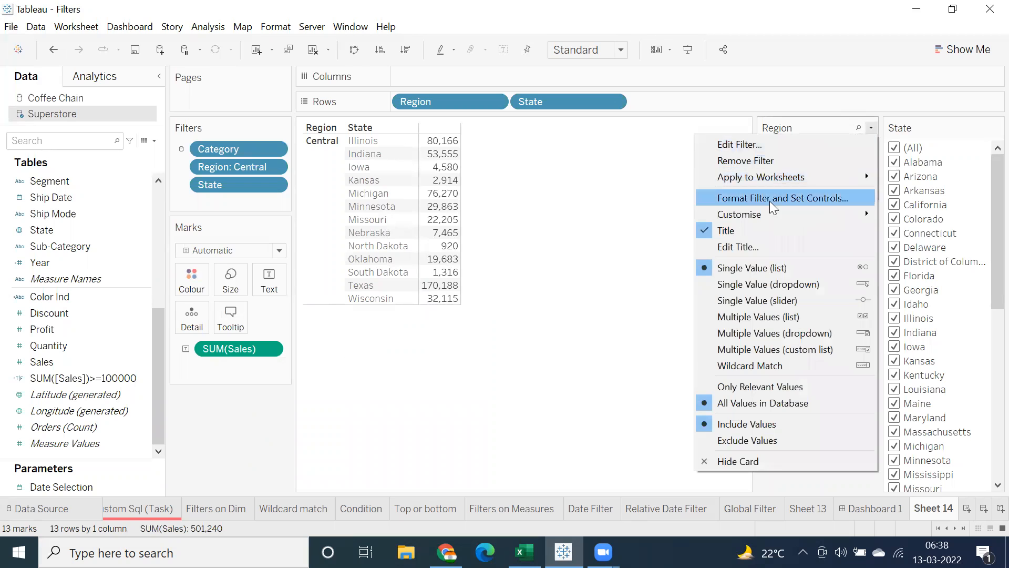
mouse_move(759, 215)
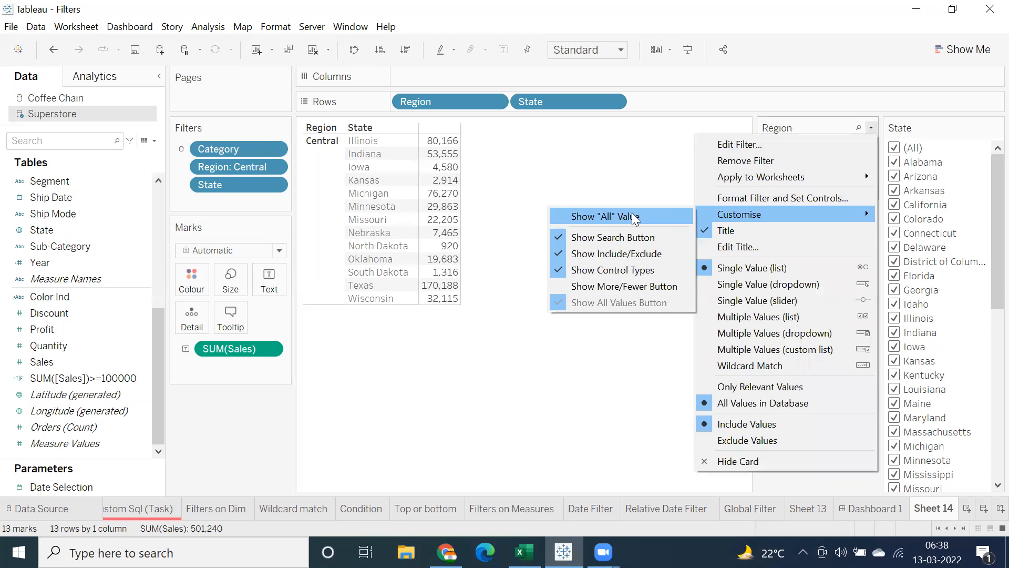
click(657, 187)
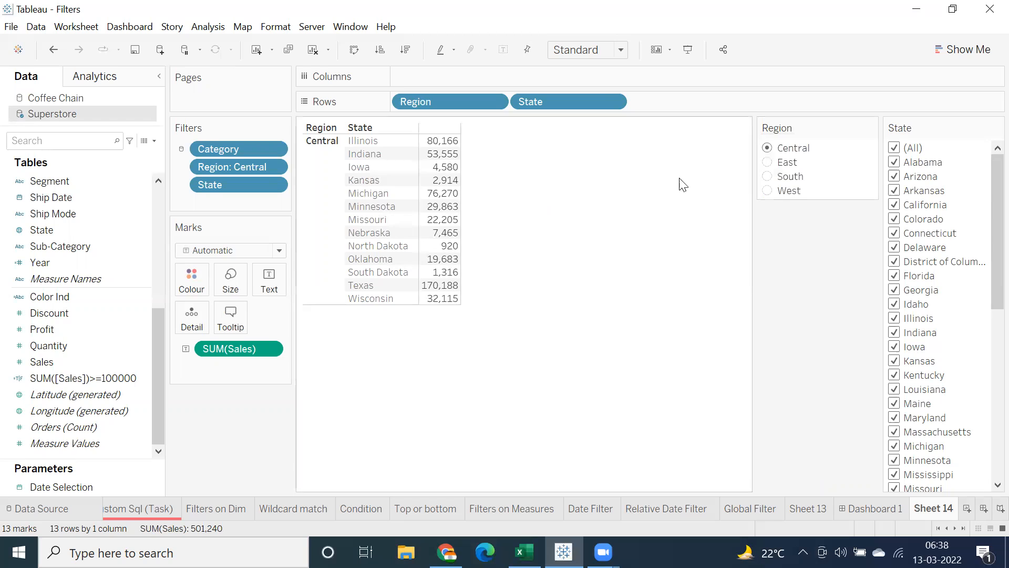
Test the Region filter without "All" by choosing East, South and West, then going back to Central.
click(767, 163)
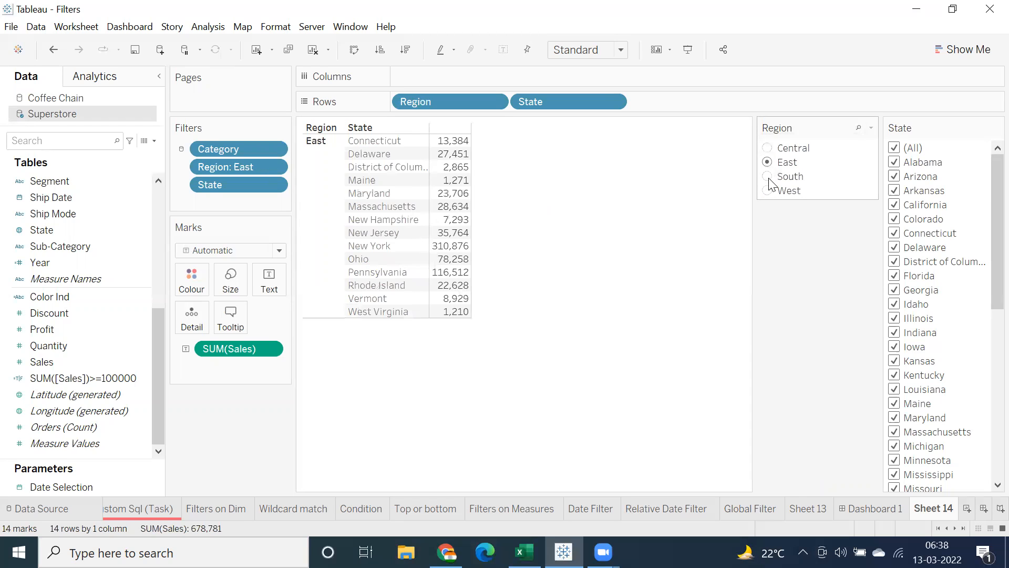
click(767, 176)
click(768, 191)
click(768, 149)
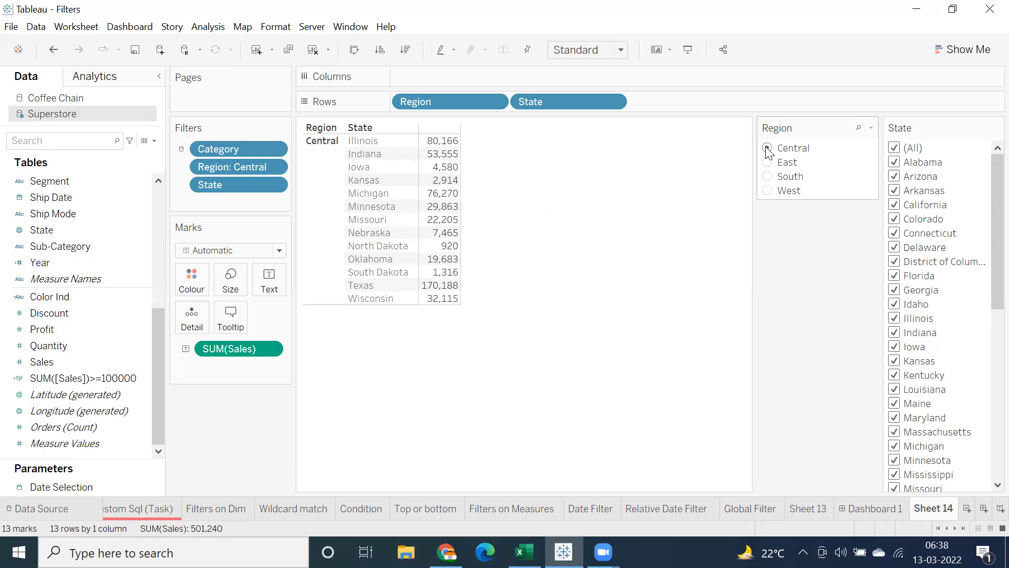
View the sheet in presentation mode and switch the Region filter between West, South, East and Central, ending on East.
click(687, 50)
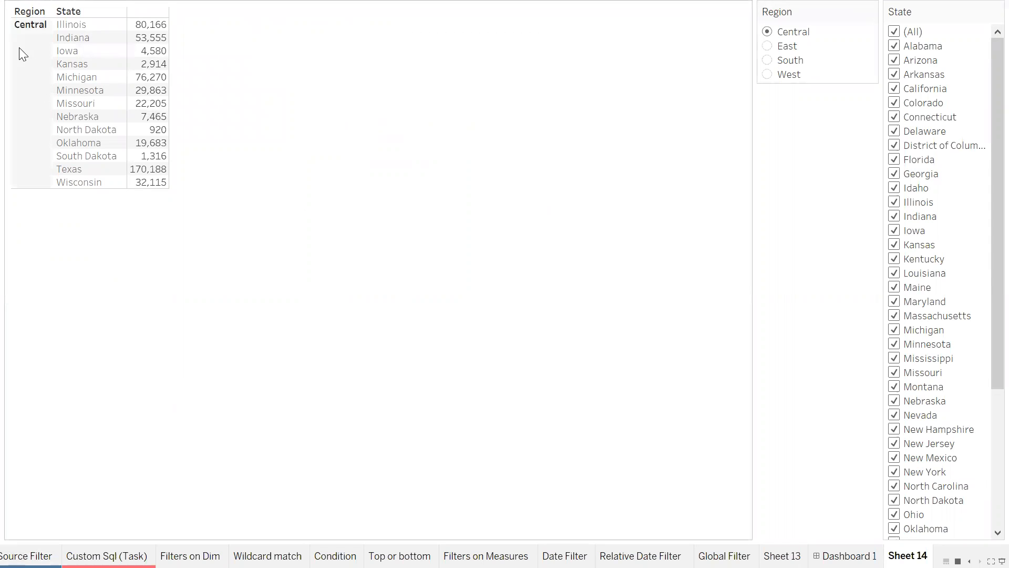
mouse_move(137, 165)
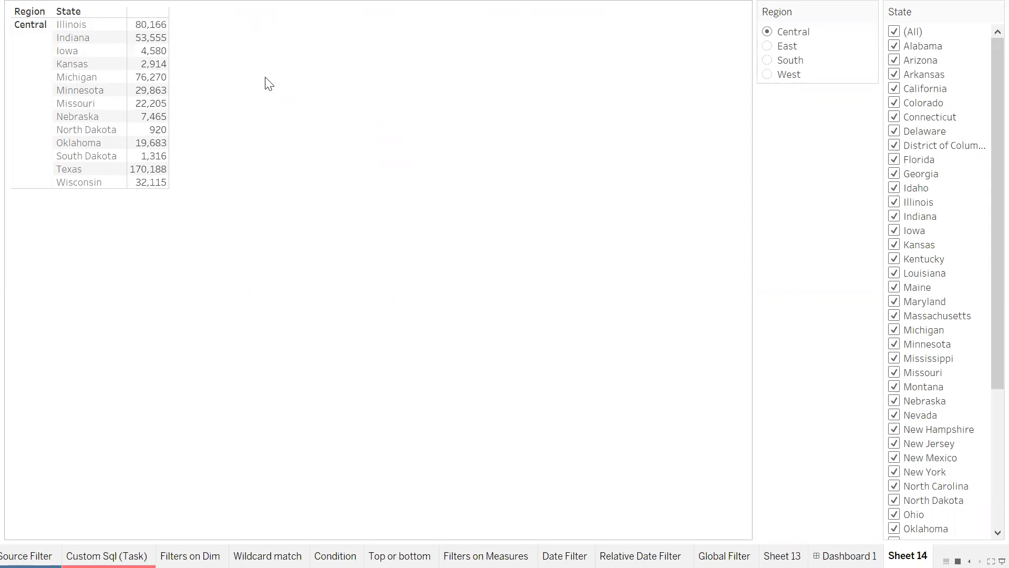
click(768, 75)
click(767, 67)
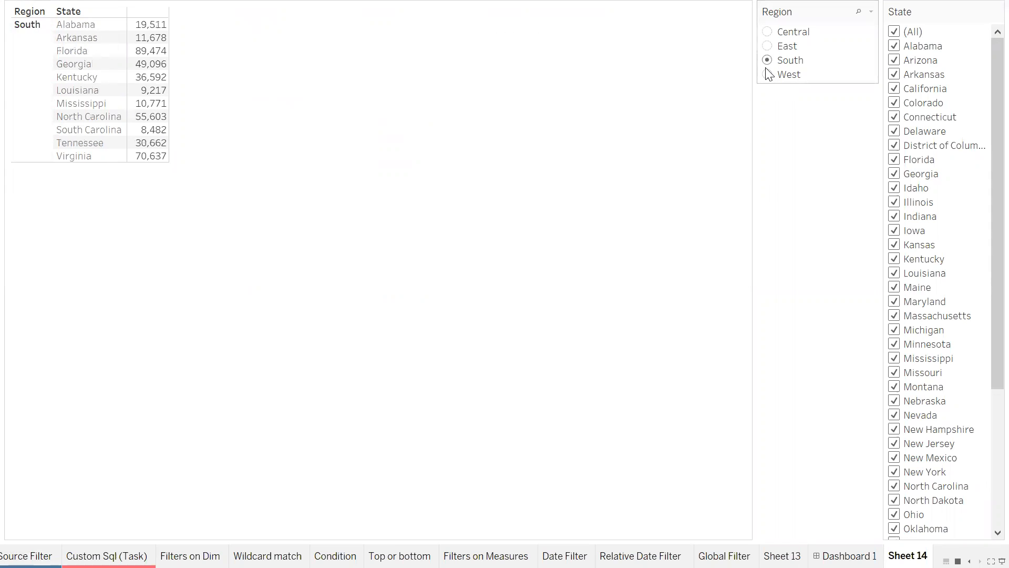
key(Up)
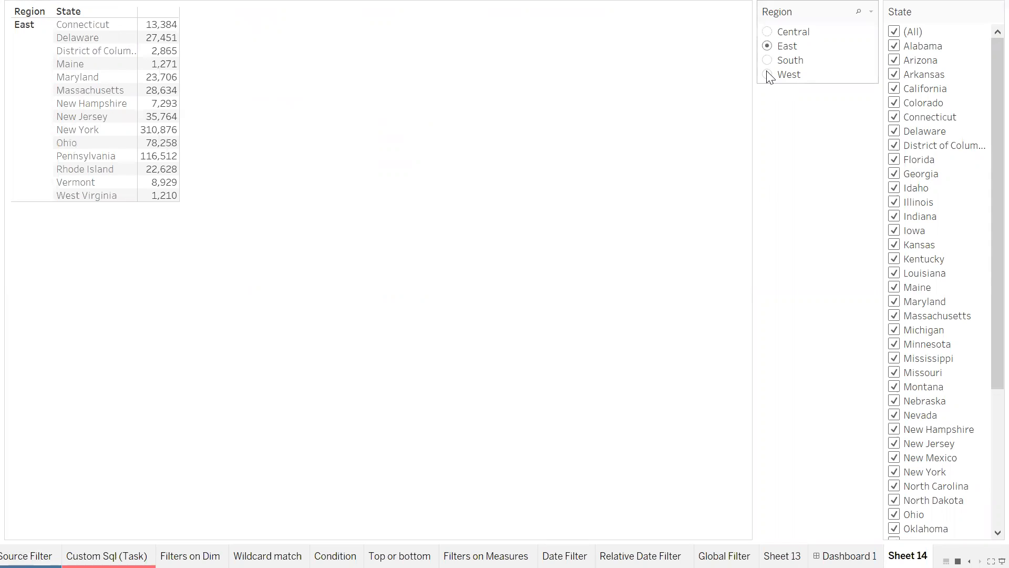
click(768, 75)
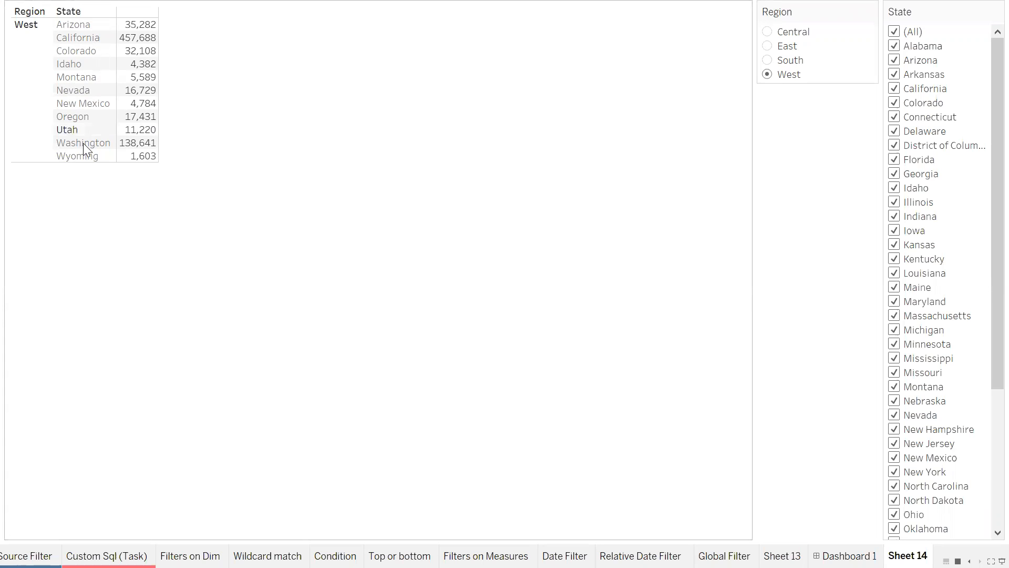
click(768, 32)
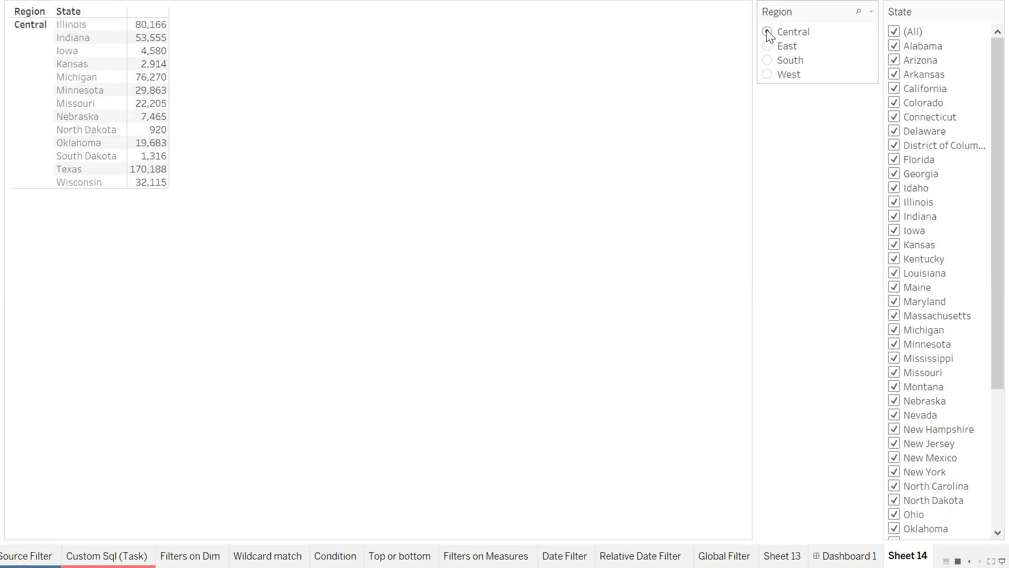
click(768, 47)
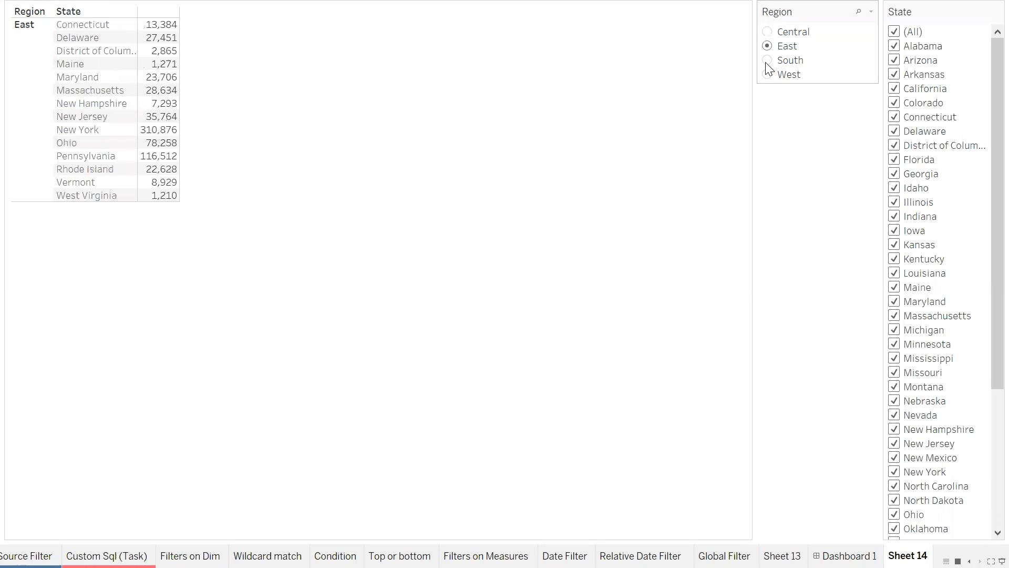
Switch the Region filter to South, return it to Central, and examine which states the State filter offers.
click(767, 60)
click(767, 32)
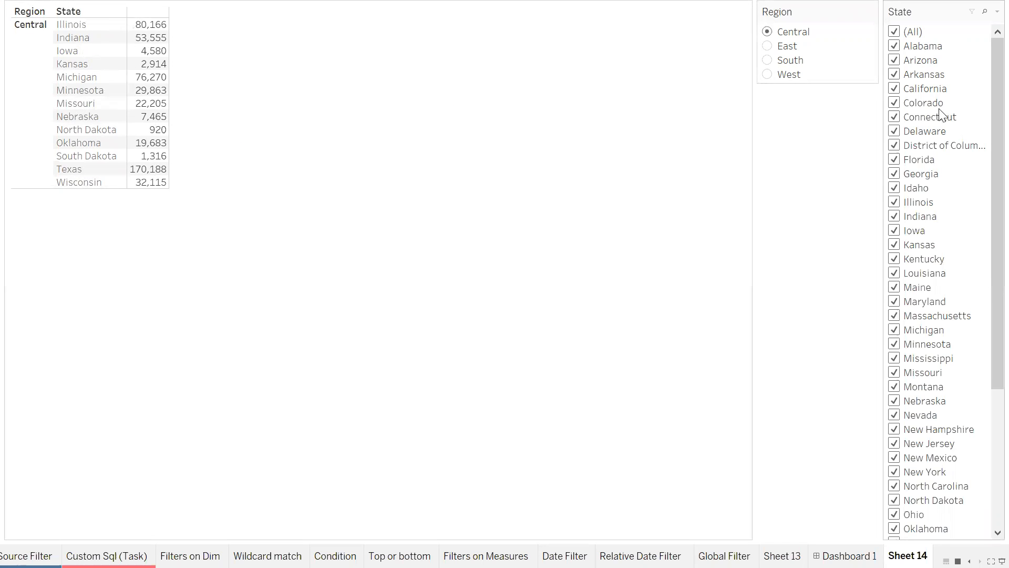
scroll(954, 126, down, 5)
scroll(955, 128, up, 5)
scroll(956, 129, down, 2)
scroll(959, 130, down, 1)
scroll(959, 130, up, 3)
scroll(959, 131, down, 5)
scroll(959, 131, up, 5)
scroll(960, 131, down, 5)
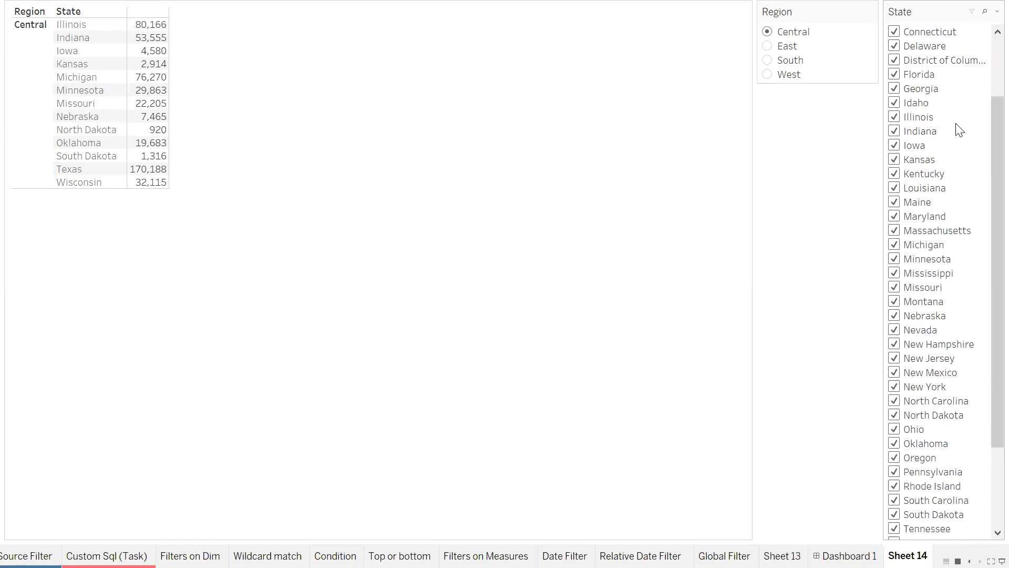
scroll(960, 131, up, 5)
scroll(959, 131, down, 5)
scroll(959, 130, up, 5)
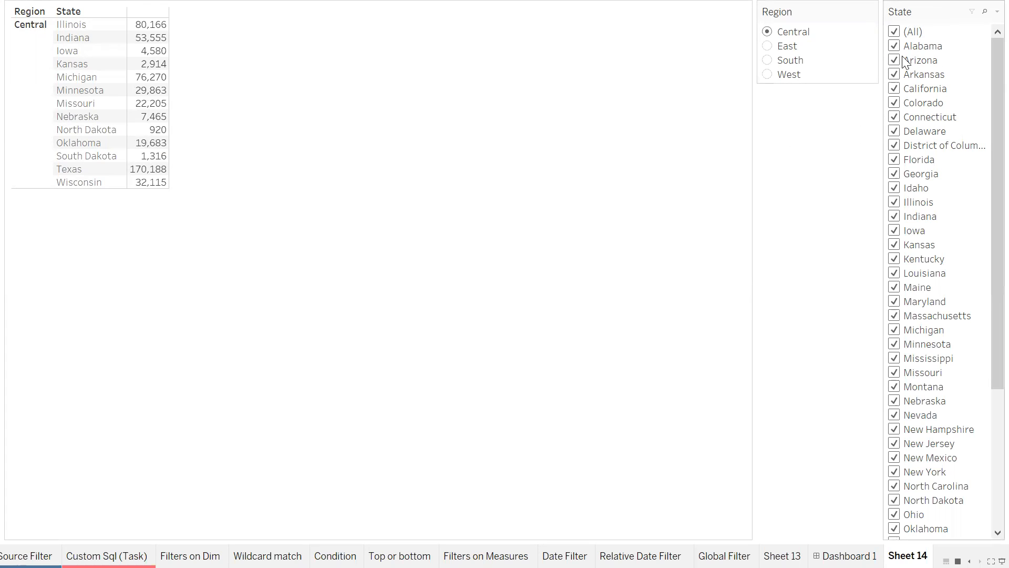
scroll(912, 130, down, 5)
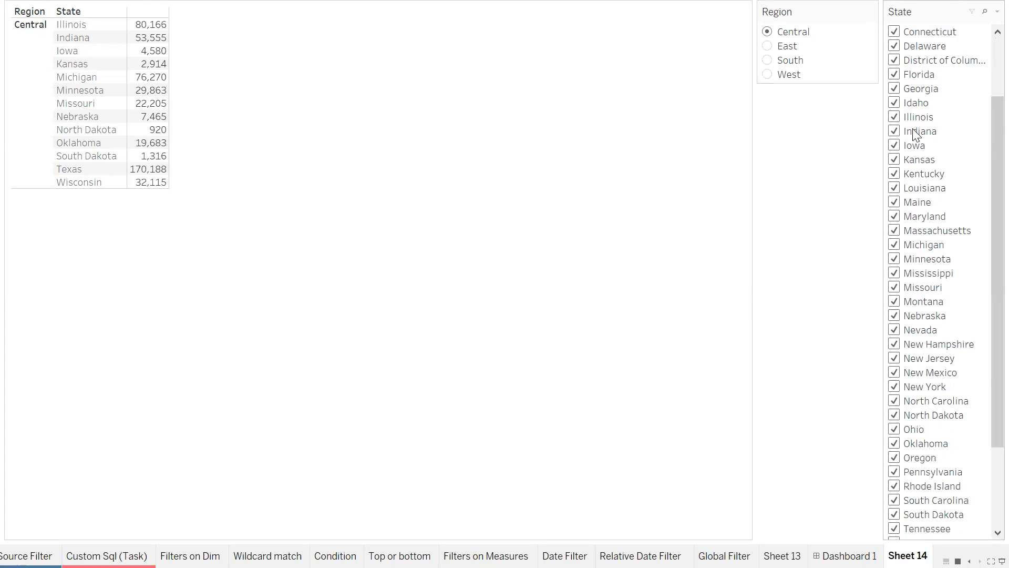
scroll(912, 129, up, 2)
scroll(912, 130, up, 3)
scroll(912, 129, down, 5)
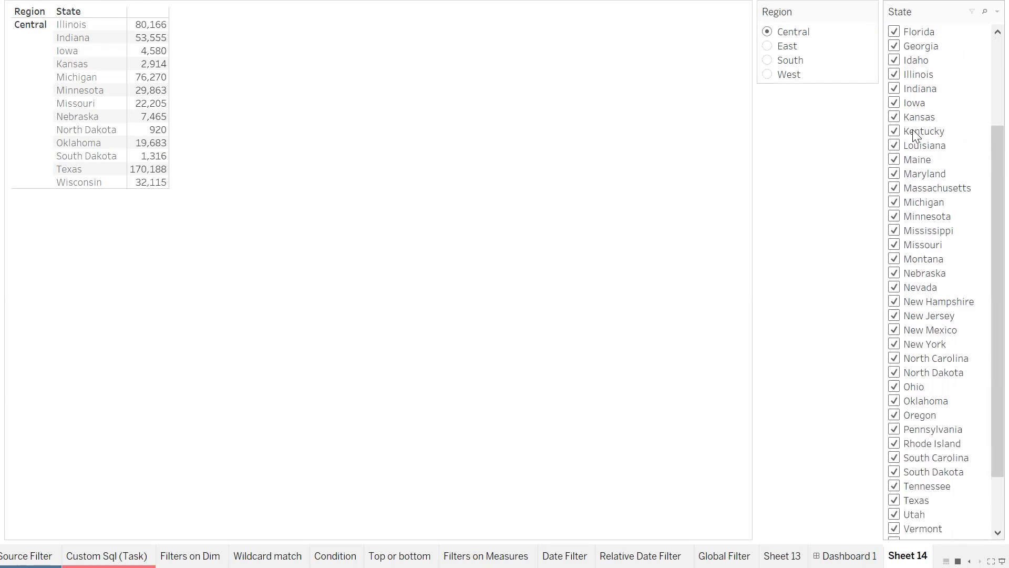
scroll(912, 130, up, 4)
scroll(913, 130, up, 1)
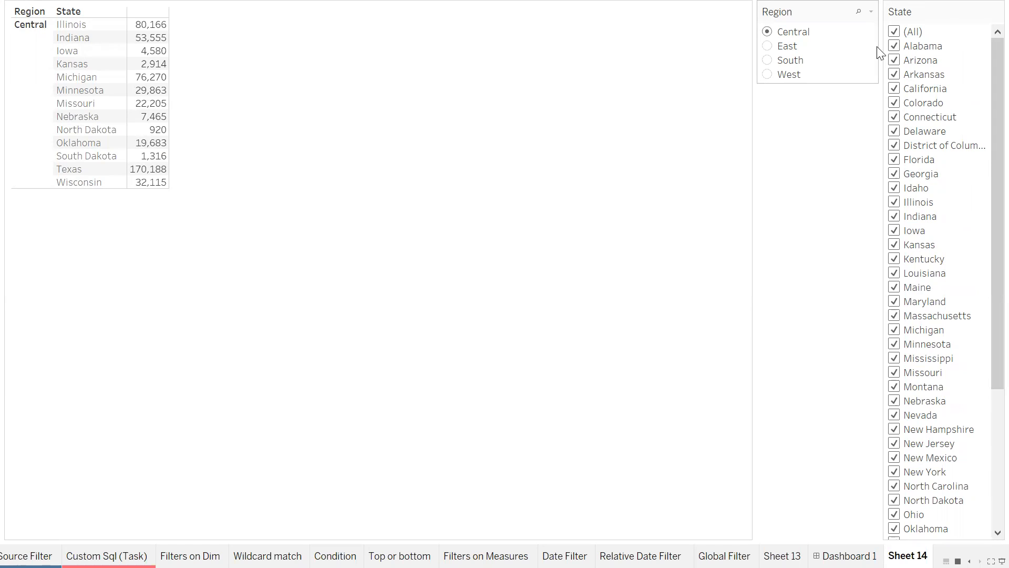
With Central chosen, exclude Alabama, Arizona, California and Colorado in the State filter, and reselect all states.
click(893, 46)
click(893, 61)
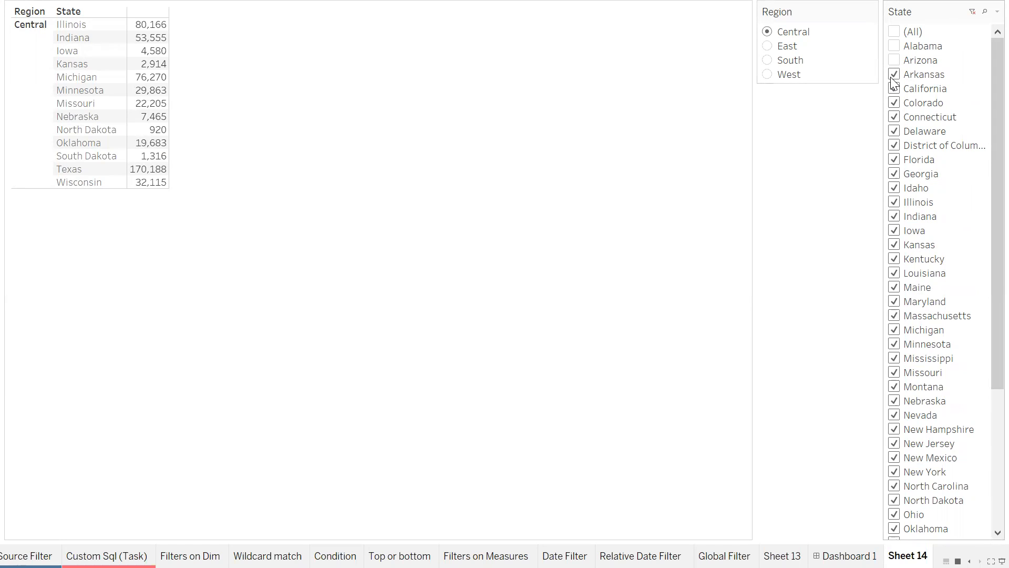
click(893, 89)
click(894, 103)
click(895, 32)
With Region on East, test the State filter with only Florida, Georgia, Idaho, Illinois, Indiana, Iowa and Kansas selected, and restore all states.
click(768, 46)
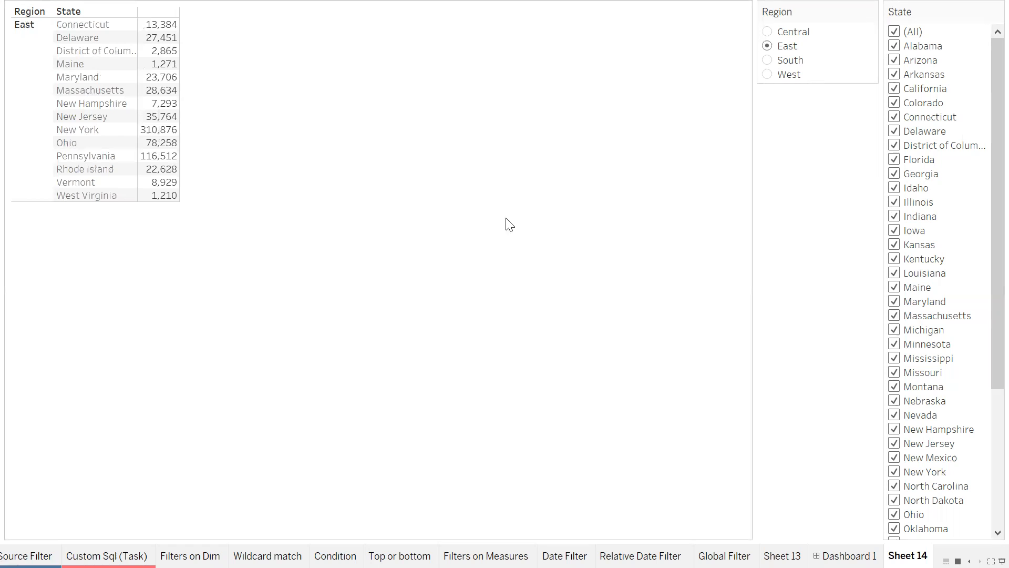
click(895, 32)
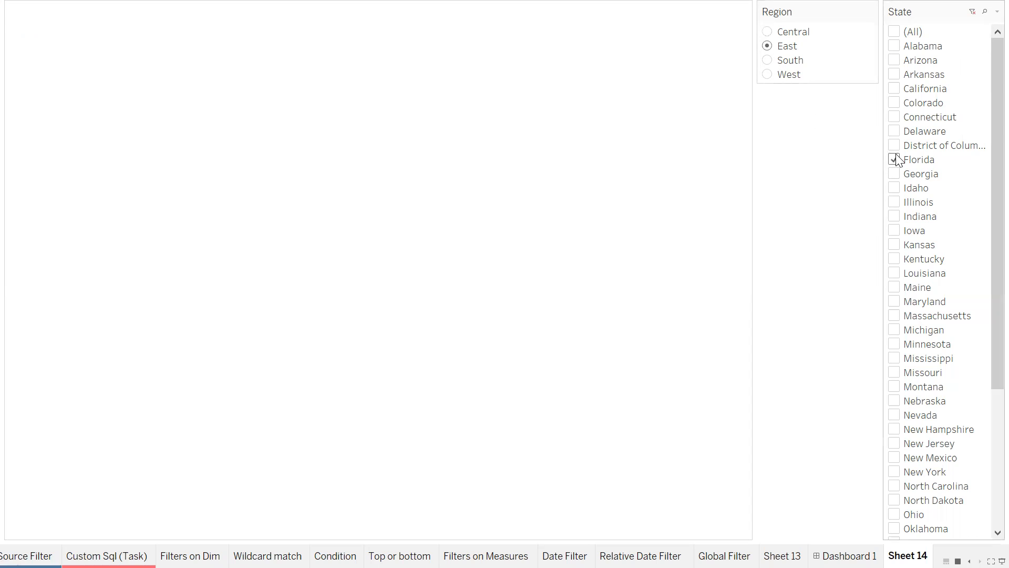
click(895, 160)
click(895, 245)
click(895, 231)
click(896, 216)
click(895, 202)
click(895, 188)
click(896, 173)
click(971, 12)
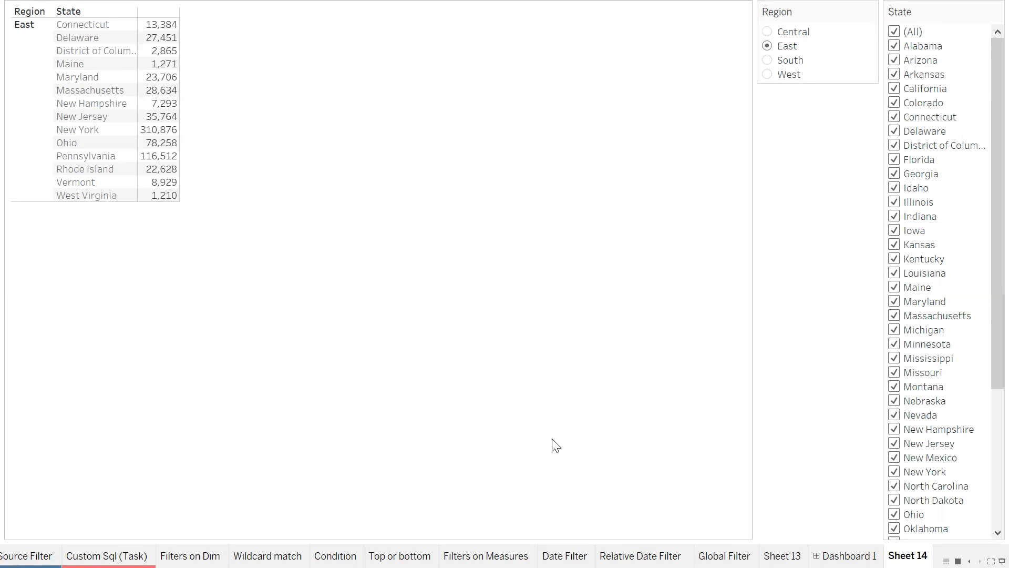
Leave presentation mode, switch to the Excel notes workbook and enter "Cascading Filter" in cell B126.
key(Escape)
click(523, 552)
click(116, 431)
text(Casc)
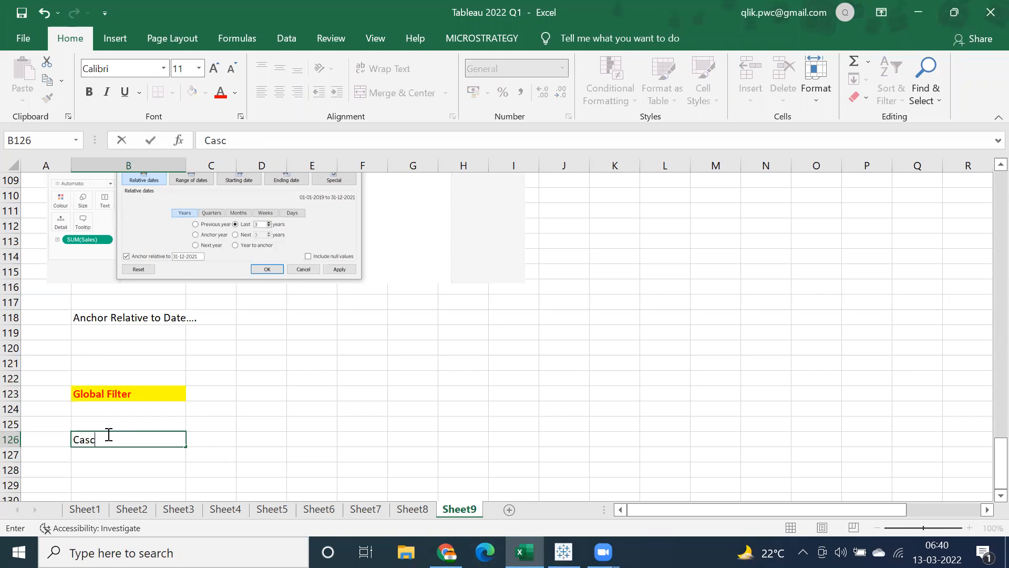
text(ading Filter)
key(Return)
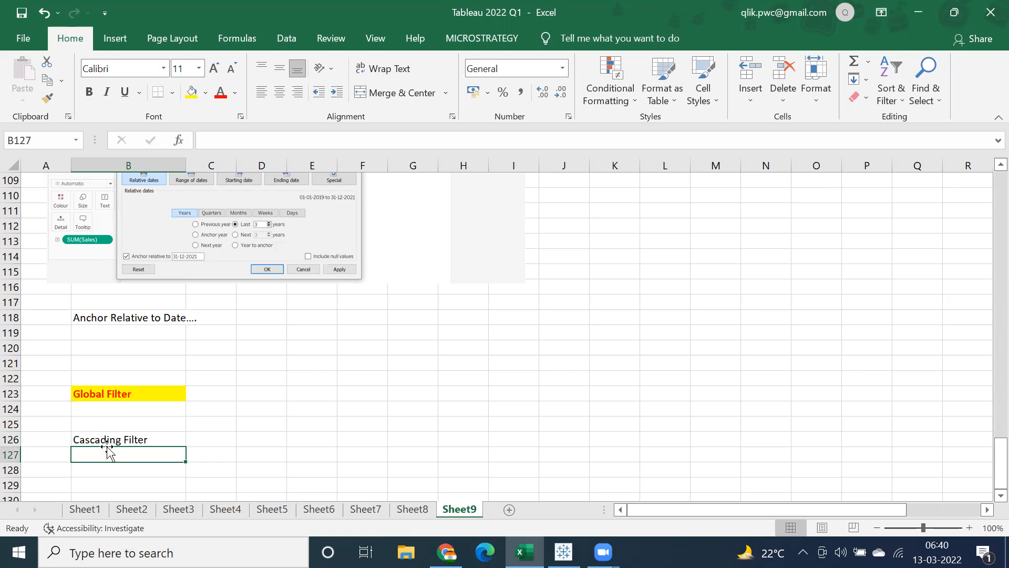
Format the "Cascading Filter" heading in B126 with a yellow fill and bold red text.
click(106, 441)
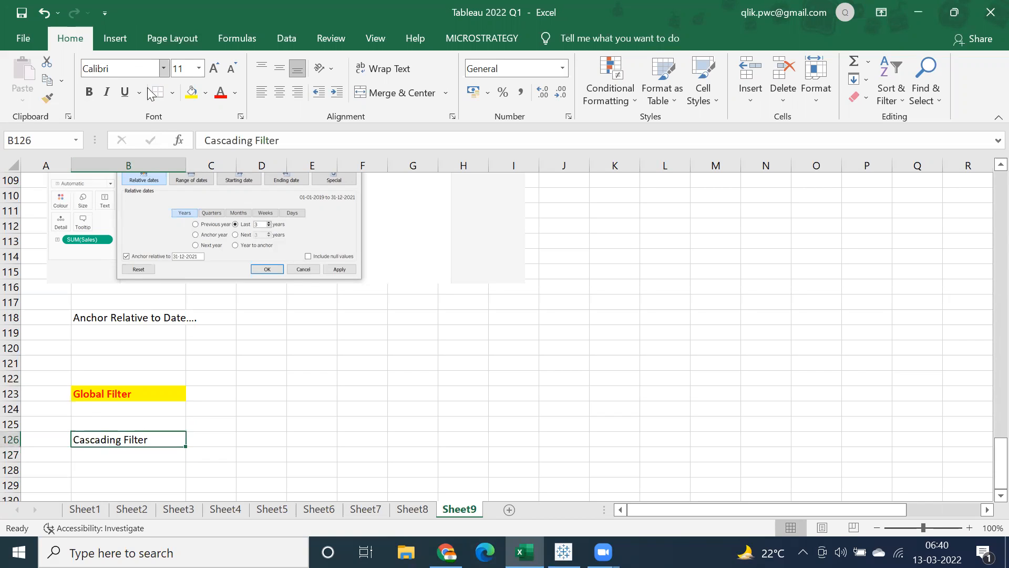
click(193, 94)
click(221, 94)
click(90, 95)
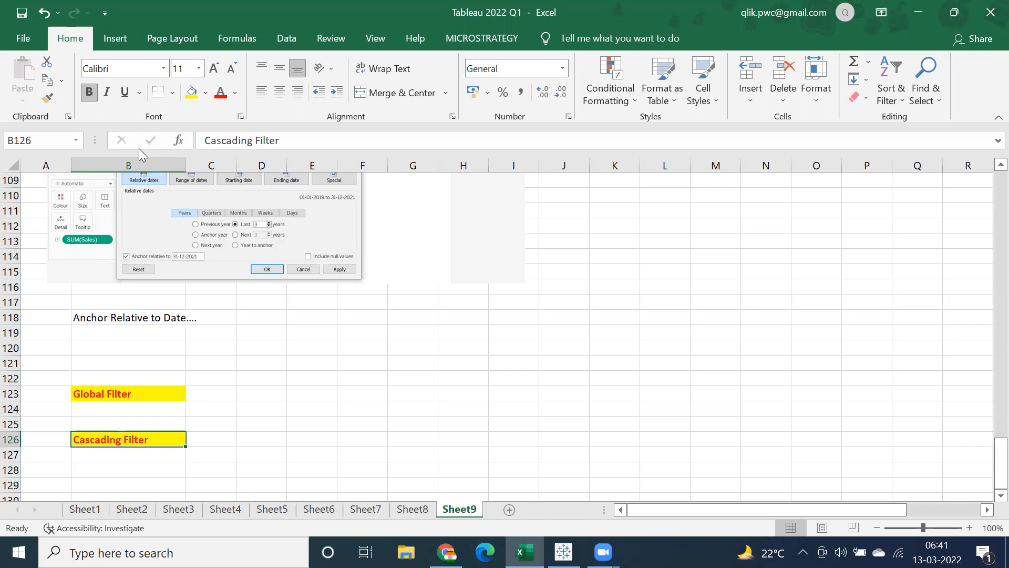
Enter the description "to show only relavant data" in cell C126 beside the Cascading Filter heading.
click(231, 439)
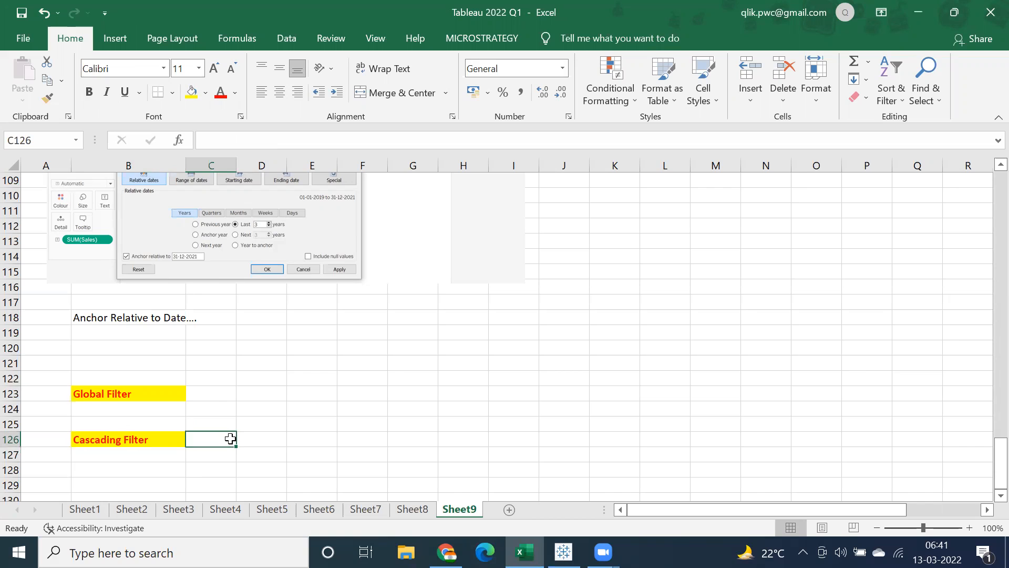
text(to show only)
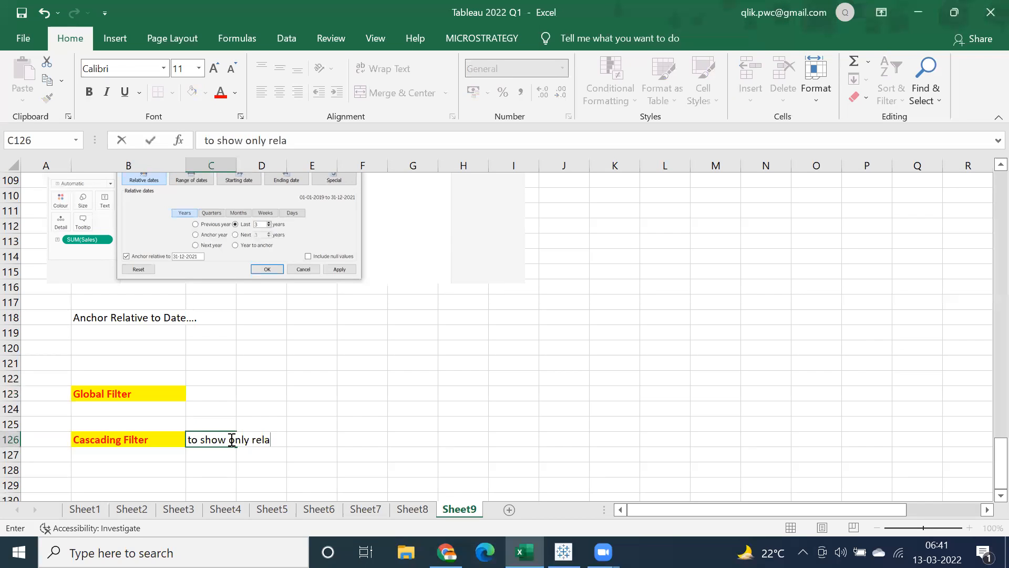
text(relavant dat)
key(Return)
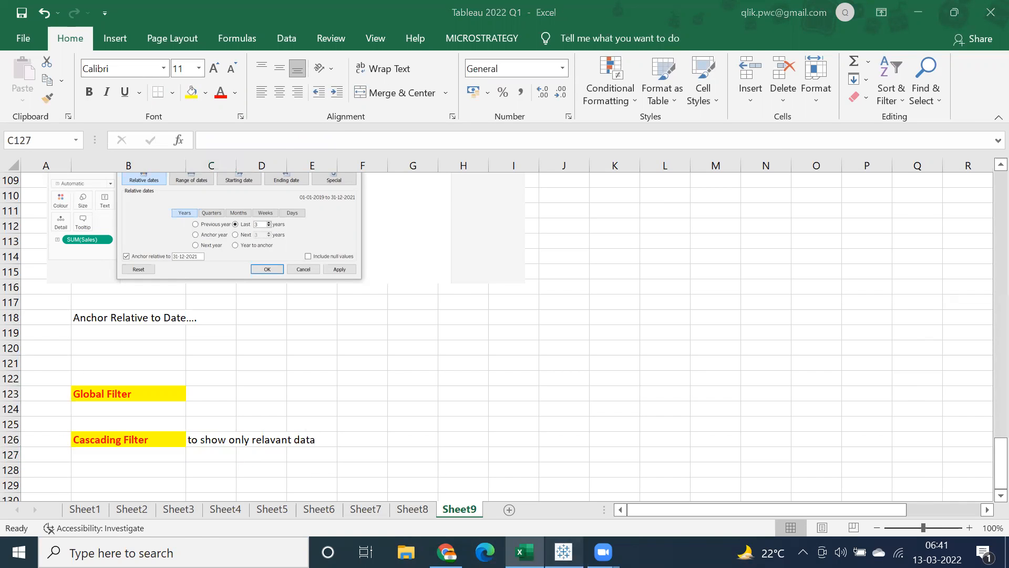
Switch back to Tableau, set the Region filter to Central and limit the State filter to only relevant values.
click(564, 552)
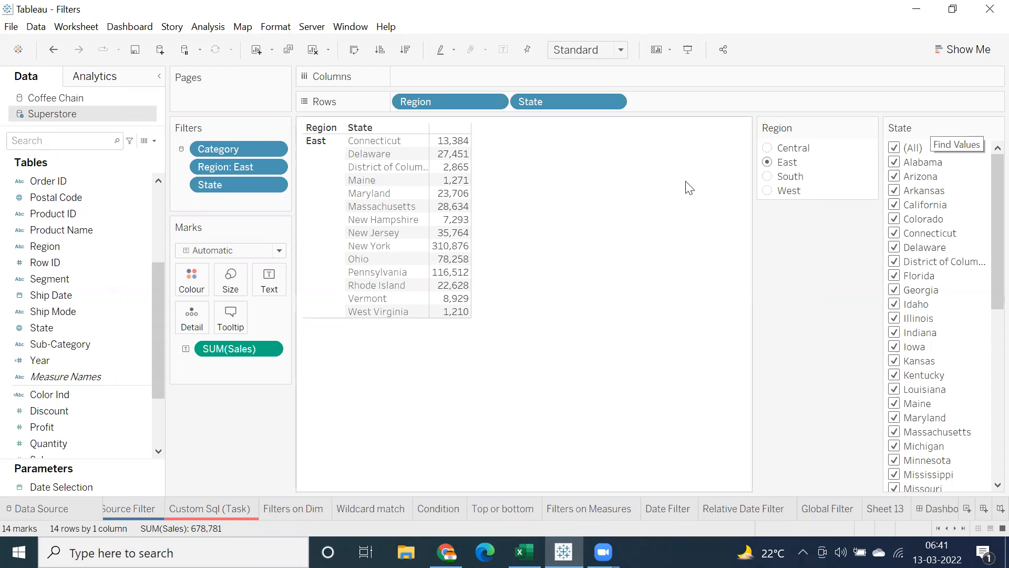
click(767, 147)
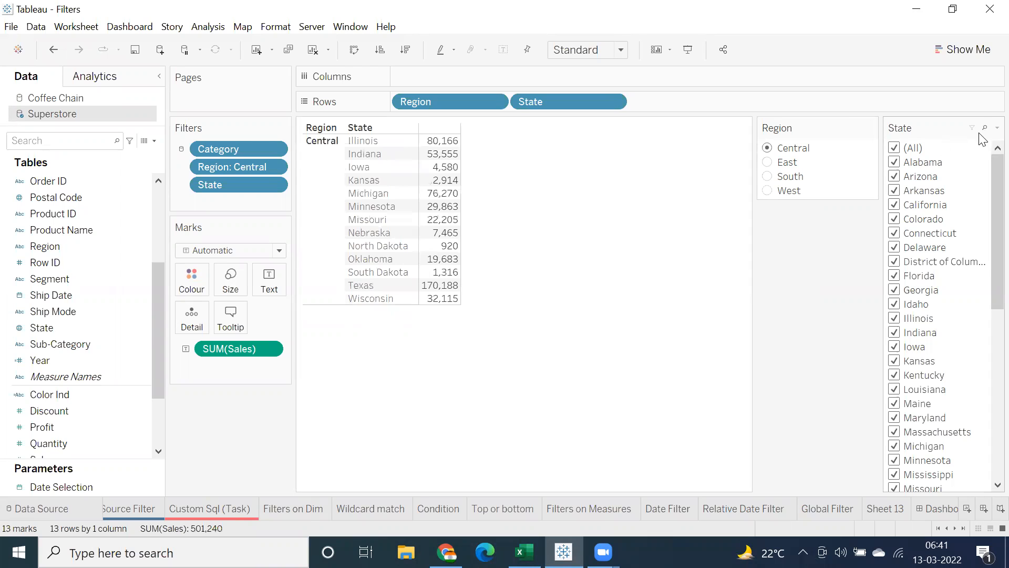
click(996, 128)
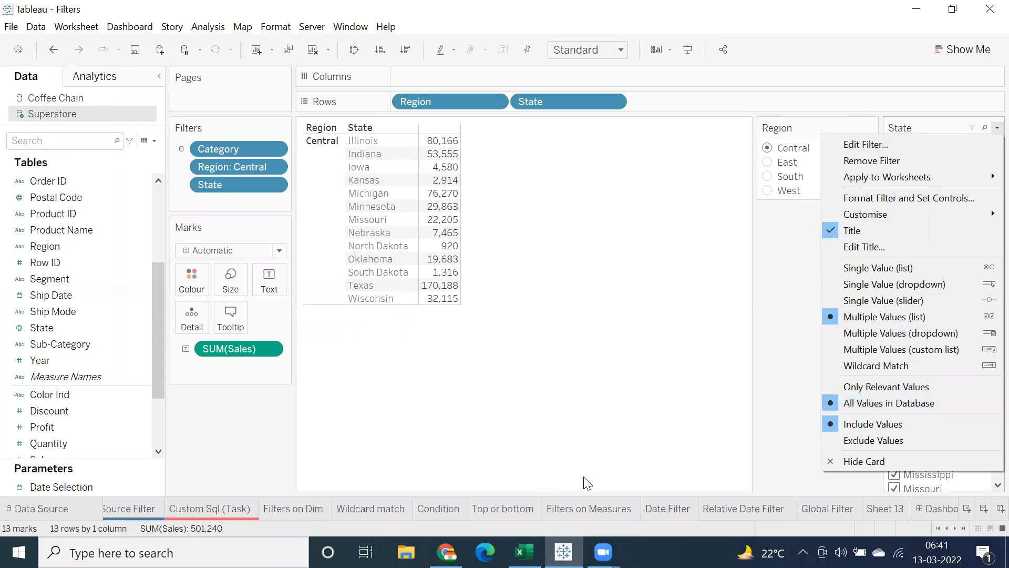
click(859, 386)
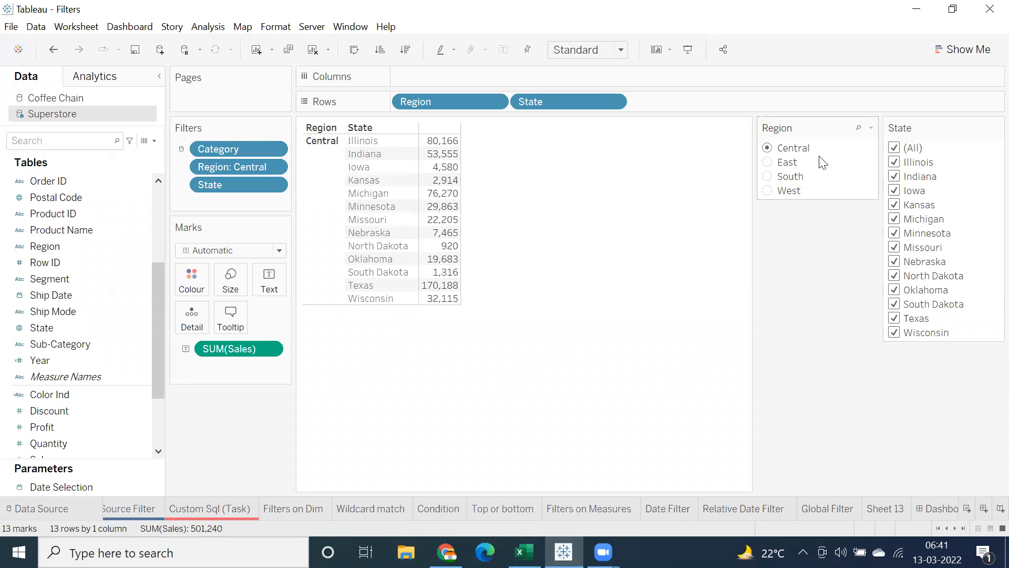
Check the State filter's cascading list by choosing East, South and West in the Region filter.
click(771, 165)
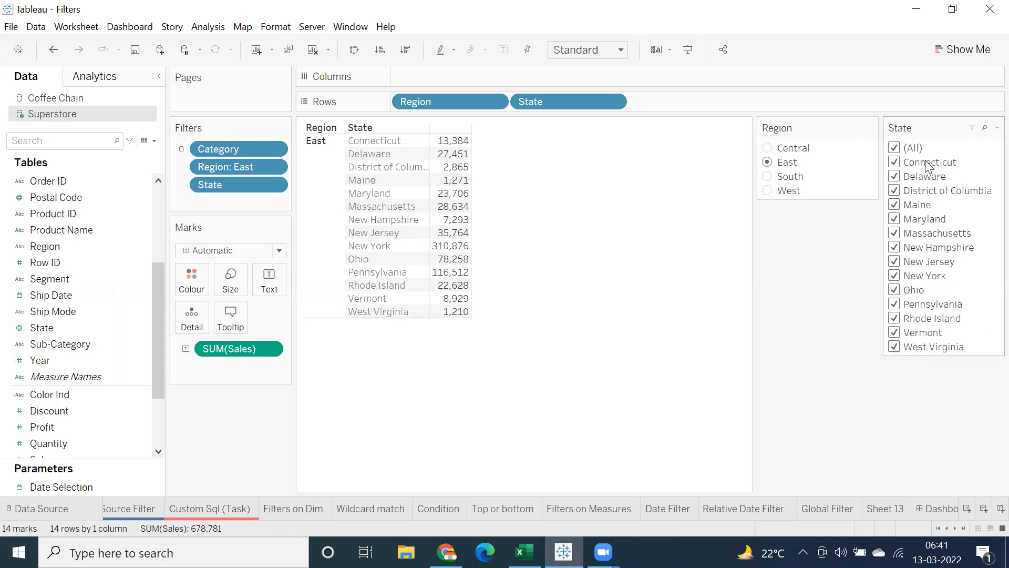
click(769, 178)
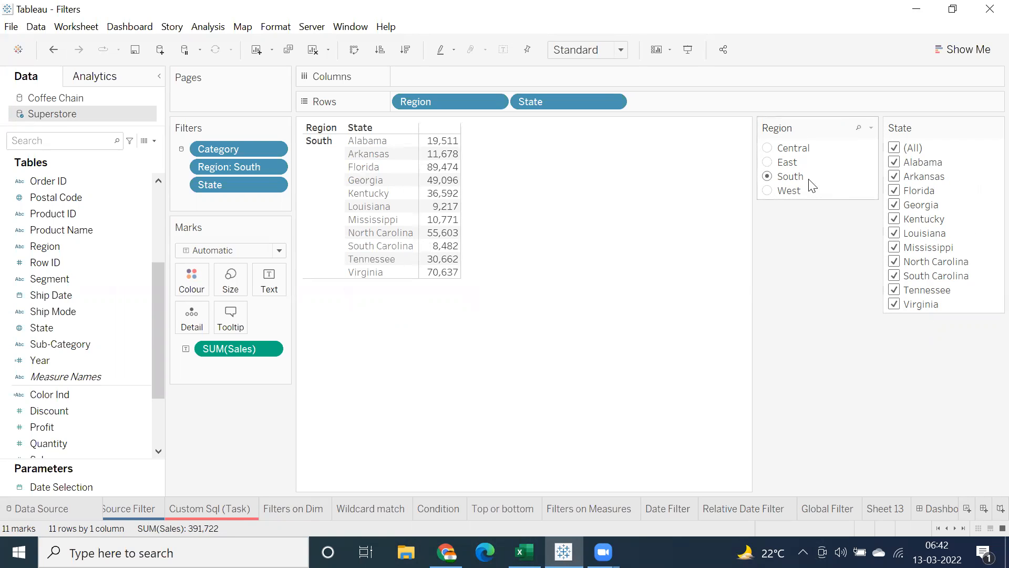
click(769, 191)
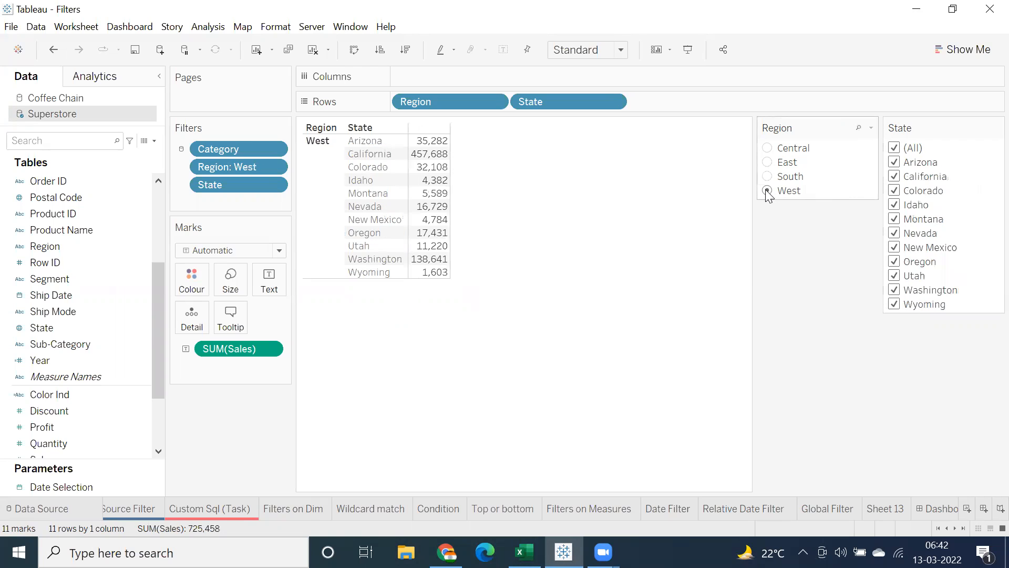
Exclude Arizona, Colorado, Idaho, Nevada, New Mexico and Oregon in the State filter, and restore all its values.
click(893, 163)
click(894, 190)
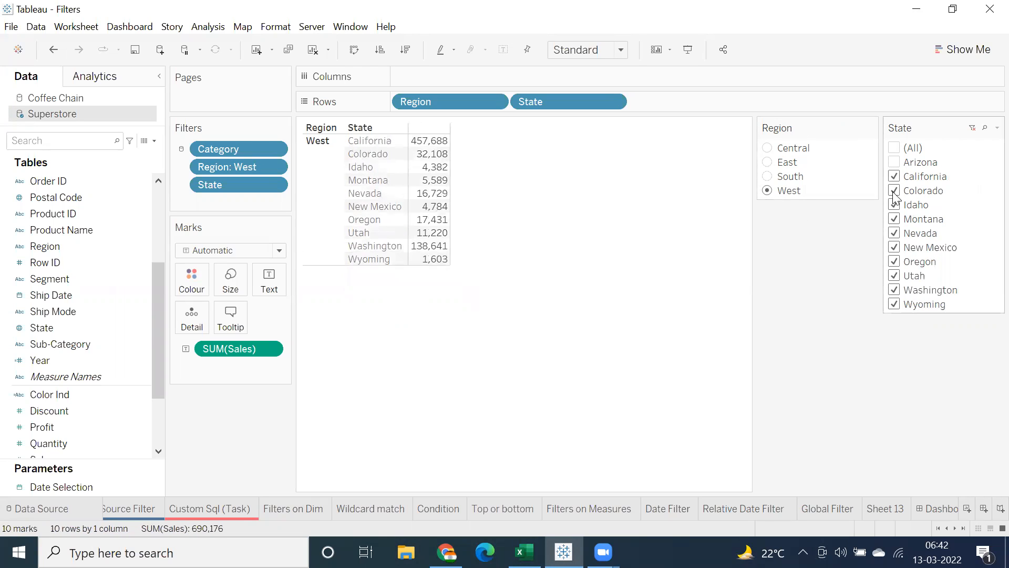
click(894, 205)
click(894, 232)
click(894, 248)
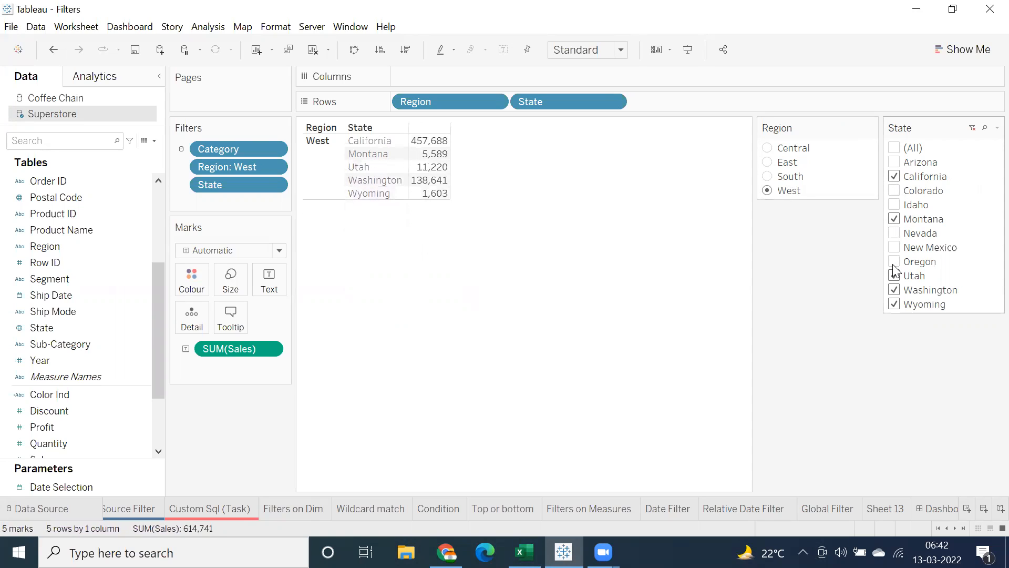
click(973, 128)
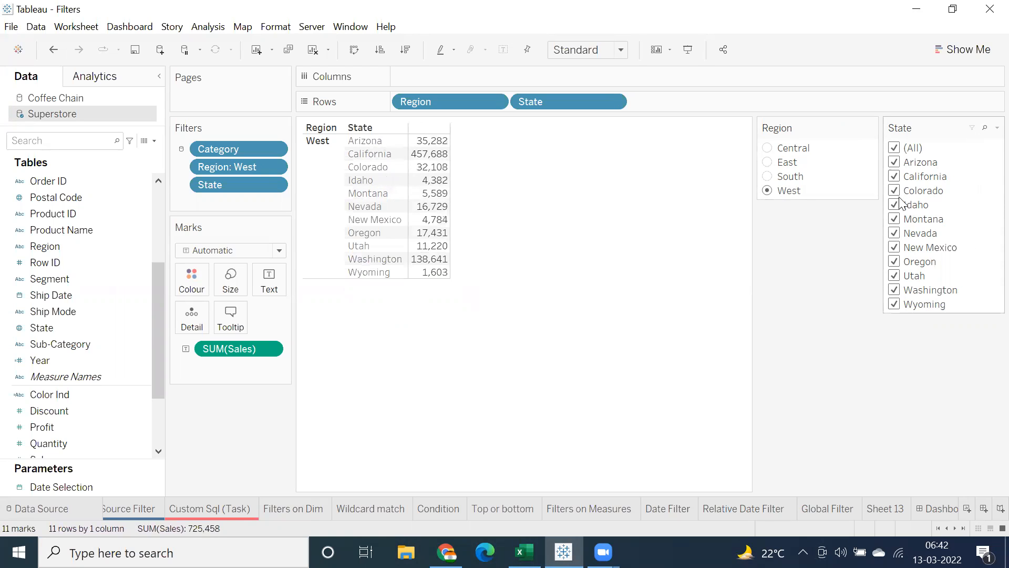
Cycle the Region filter through Central, East, South and West, and review the State filter's relevant values option.
click(767, 148)
click(767, 163)
click(768, 177)
click(768, 190)
click(998, 128)
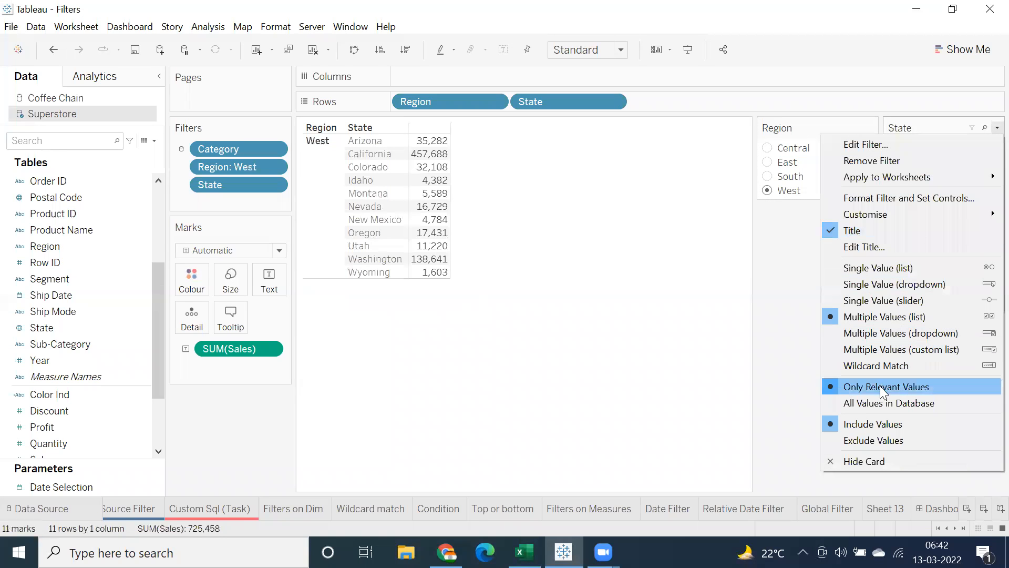
click(769, 291)
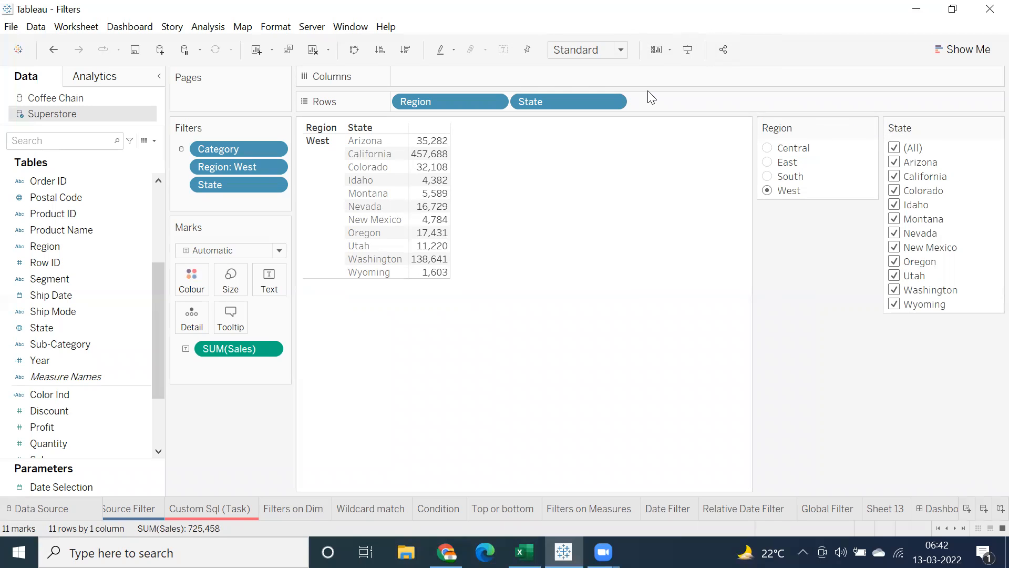
View the sheet in presentation mode and customise the State filter so that it does not offer the "All" value.
click(683, 51)
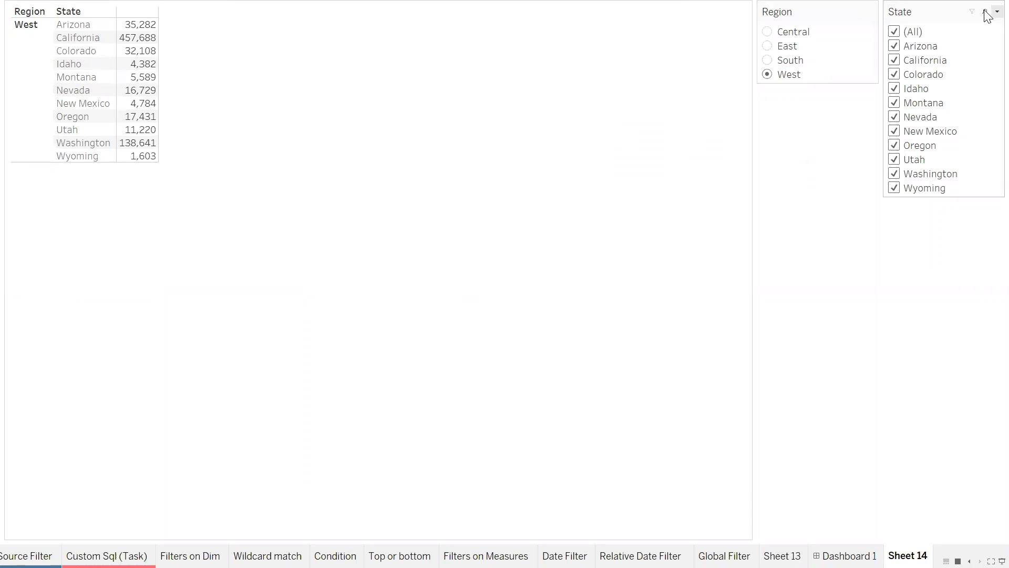
click(997, 11)
mouse_move(896, 61)
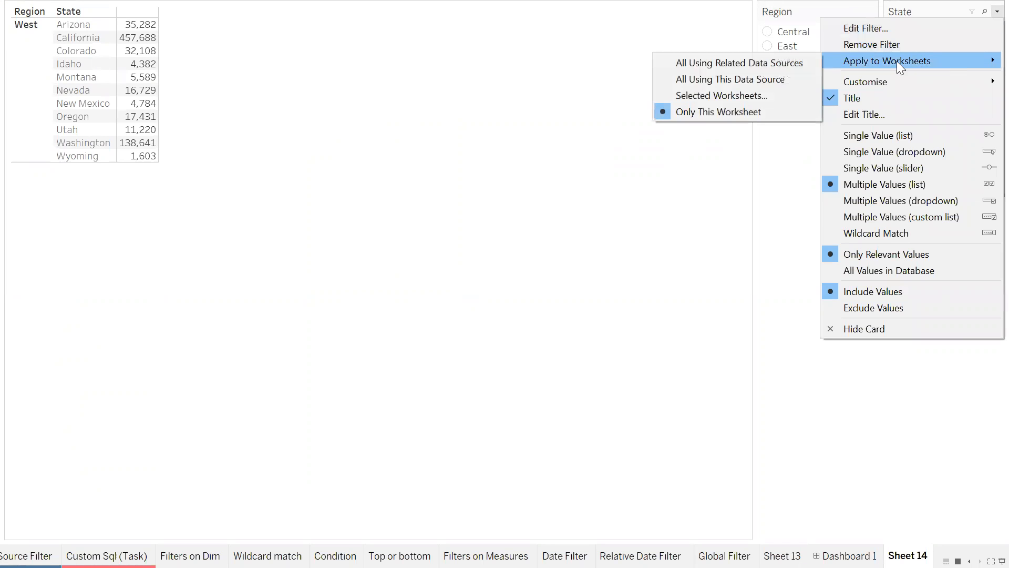
mouse_move(871, 80)
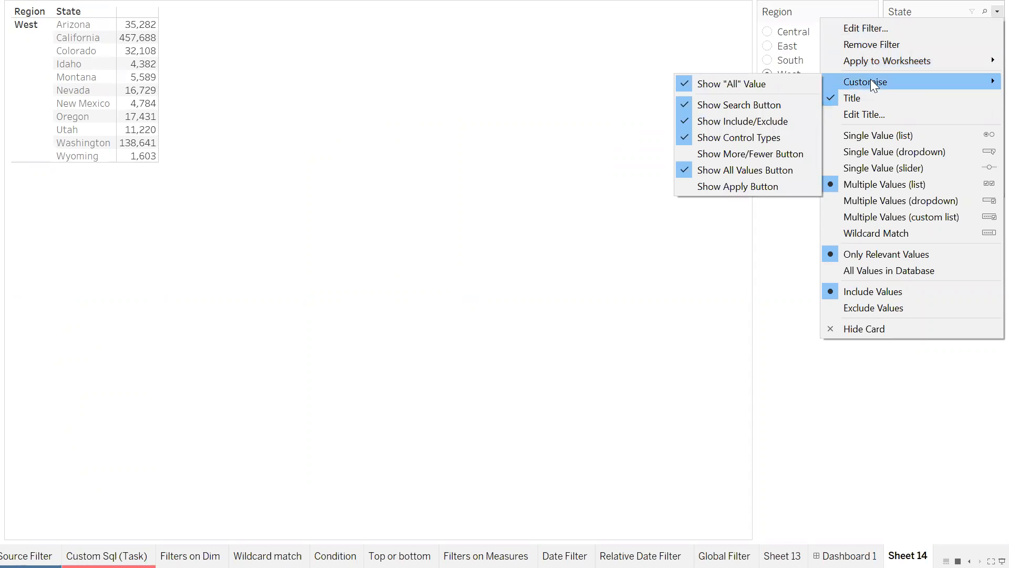
click(801, 83)
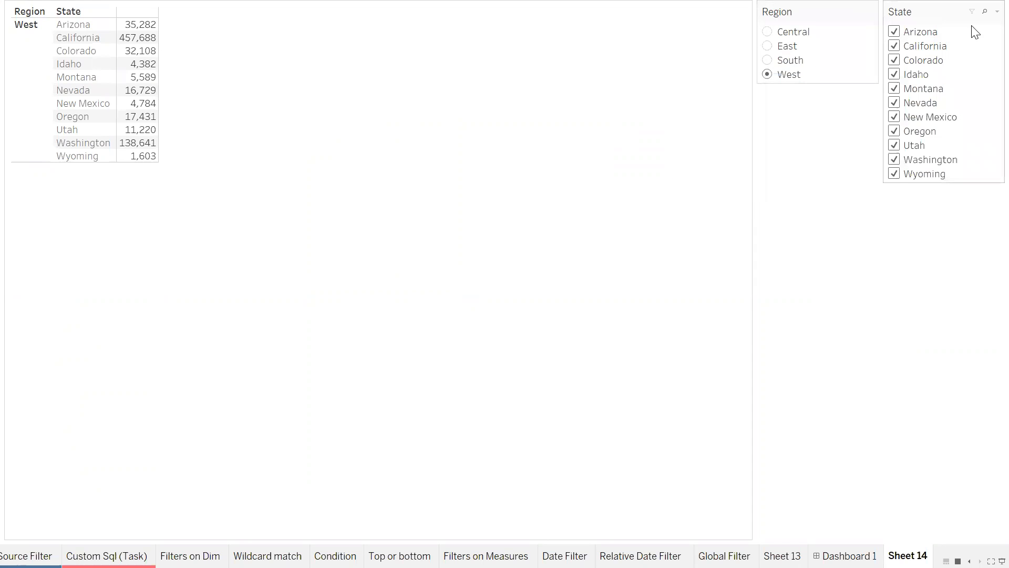
Customise the State filter to offer the "All" value again.
click(997, 12)
mouse_move(881, 85)
click(775, 85)
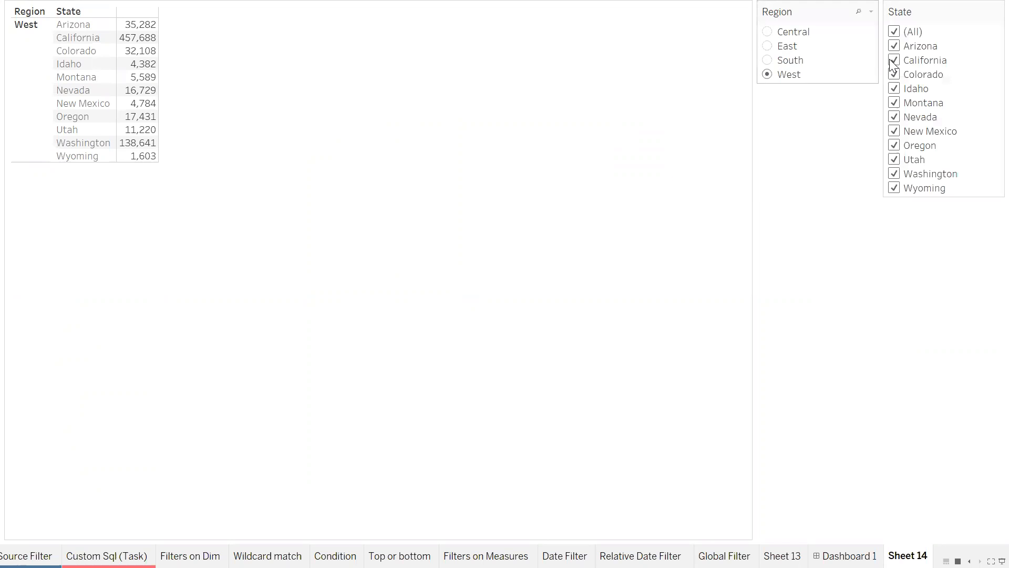
Customise the State filter to show the More/Fewer button, and review its options for the values listed.
click(997, 12)
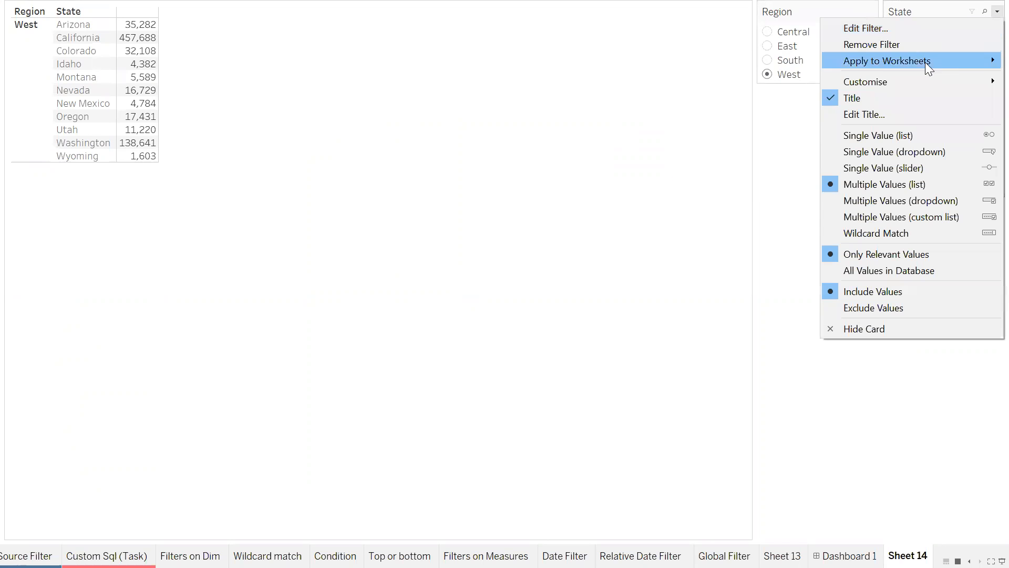
mouse_move(882, 84)
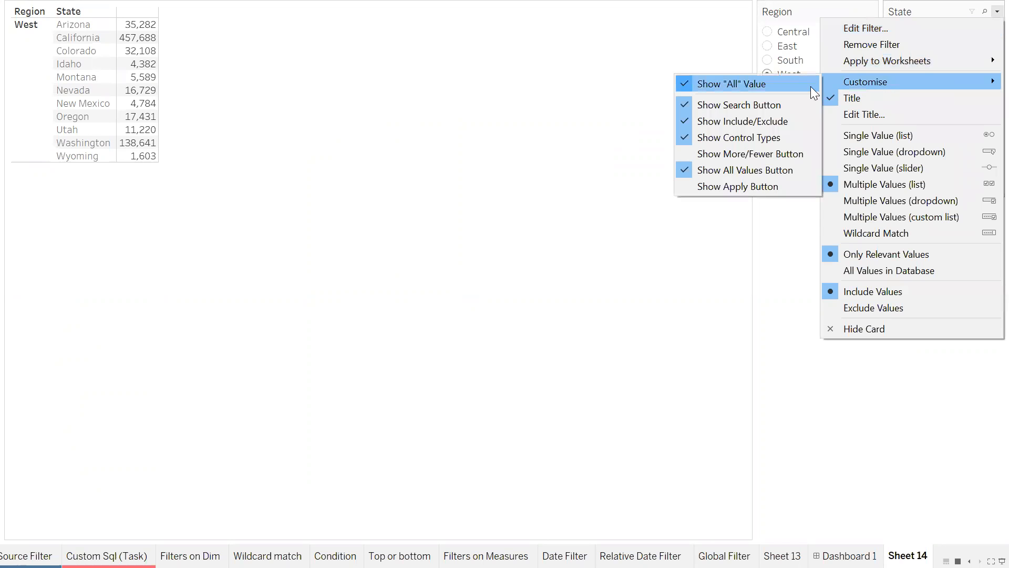
click(738, 154)
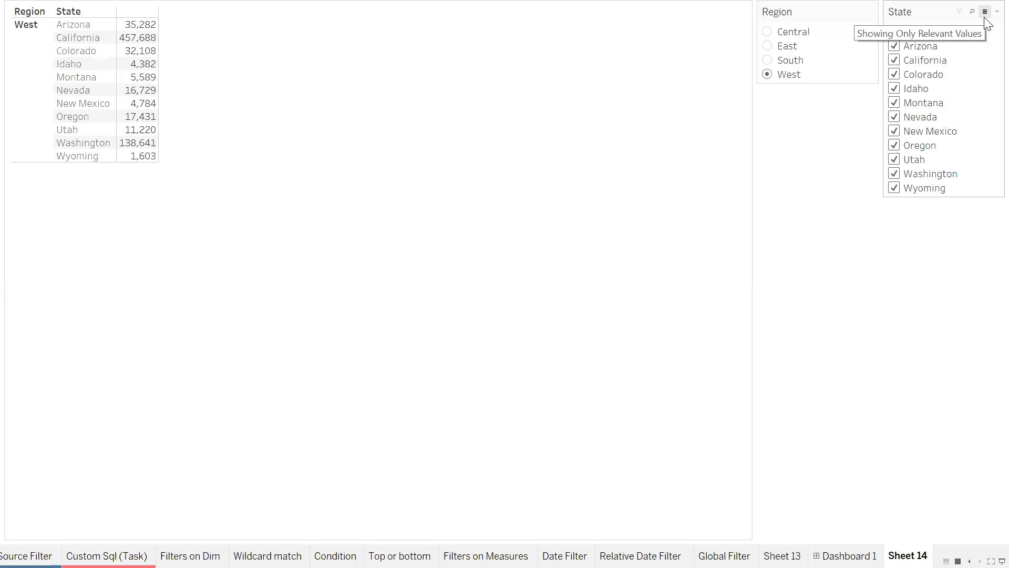
click(985, 12)
click(997, 12)
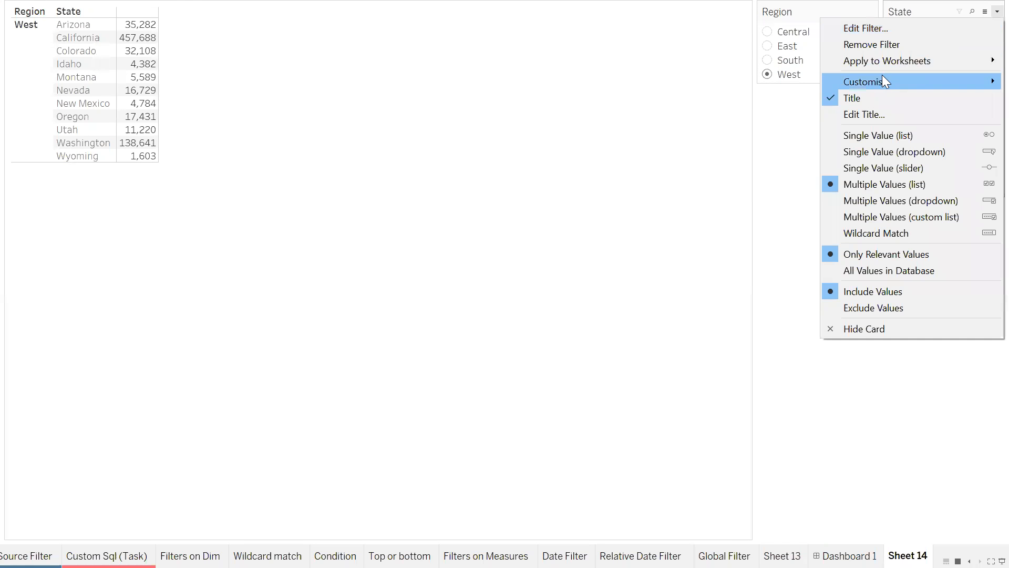
mouse_move(860, 82)
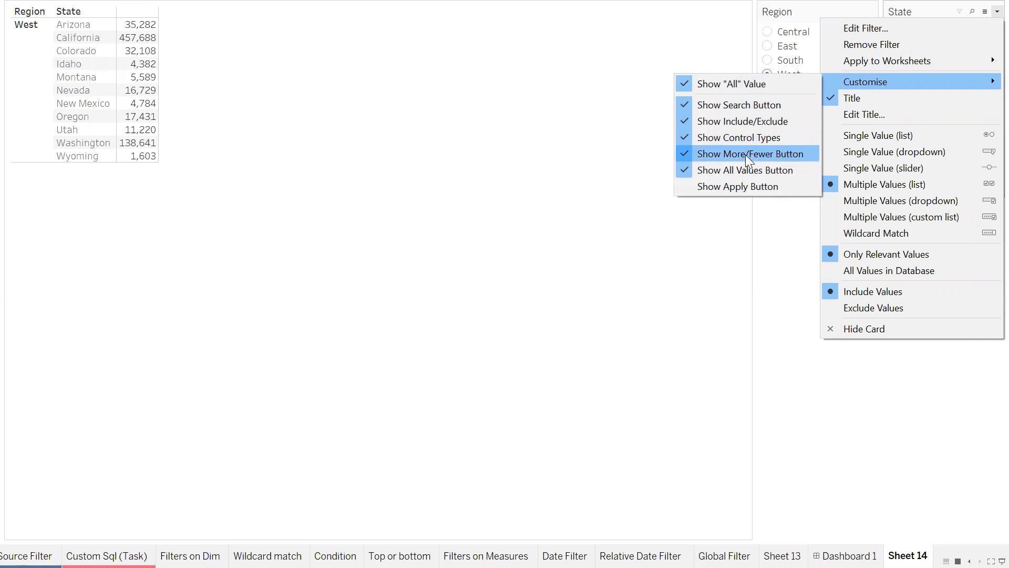
click(666, 56)
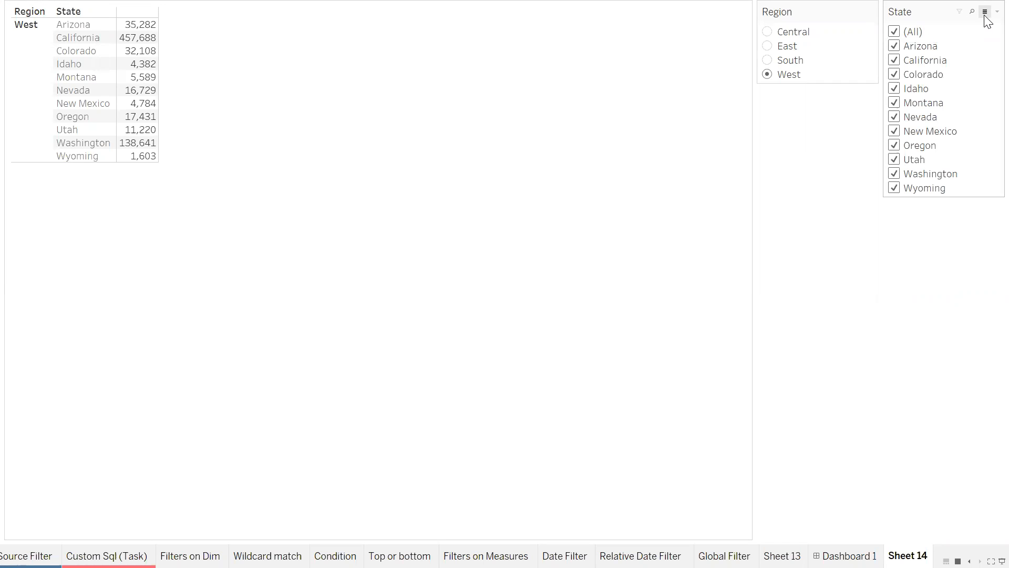
click(985, 12)
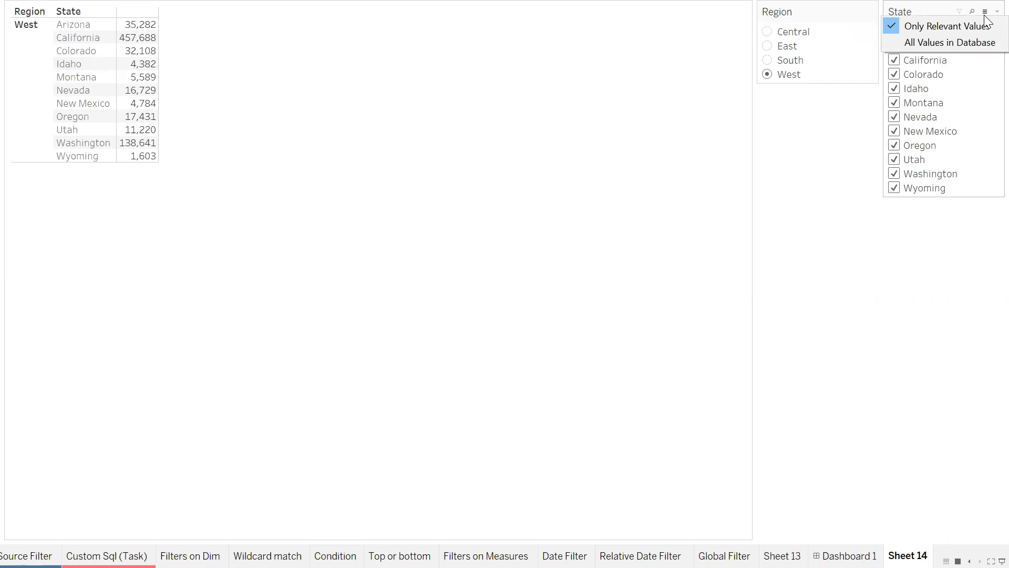
click(778, 124)
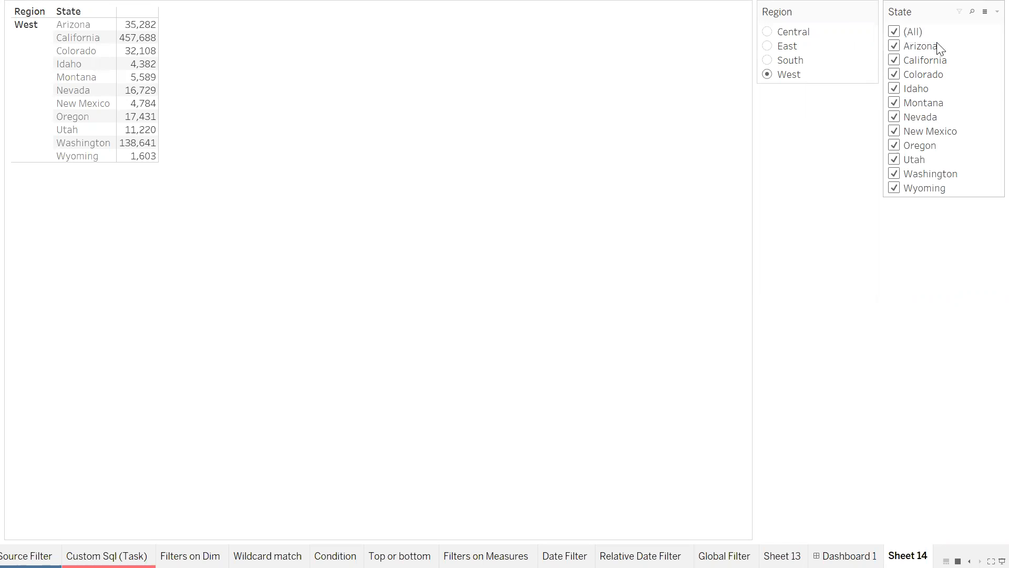
Make the State filter list all values in the database, and return it to only relevant values.
click(986, 13)
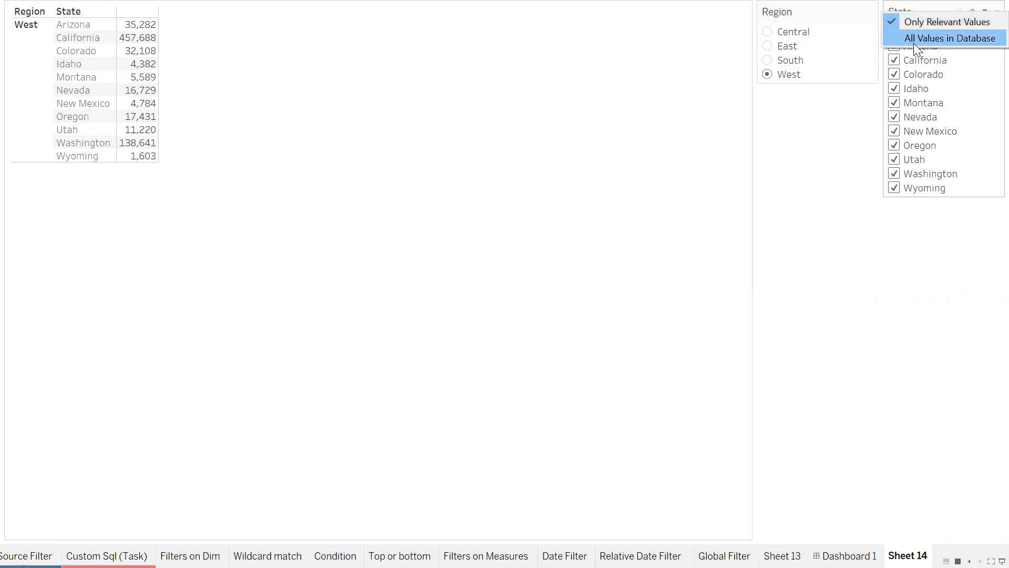
click(937, 39)
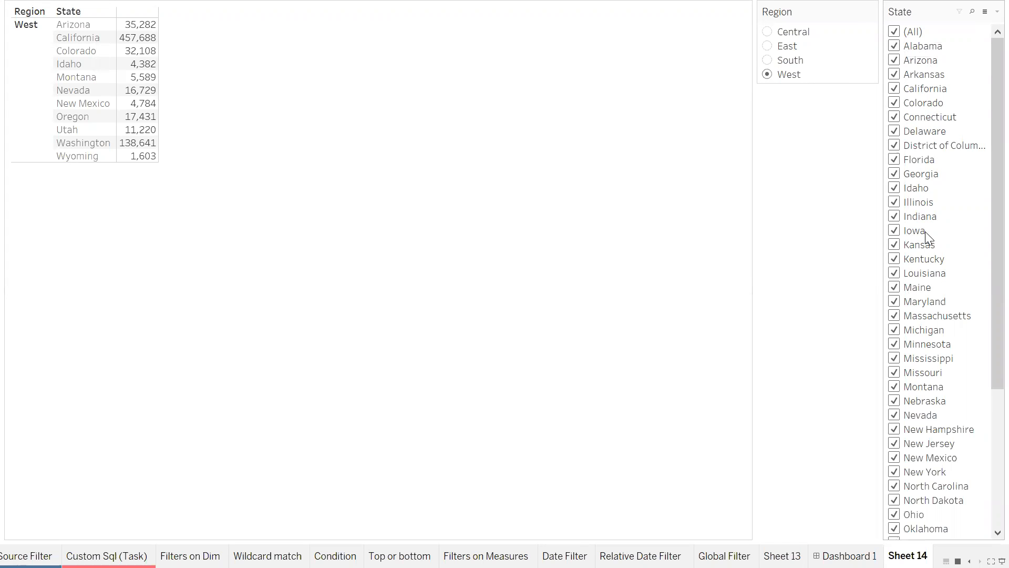
scroll(942, 160, down, 5)
scroll(943, 160, up, 5)
click(985, 12)
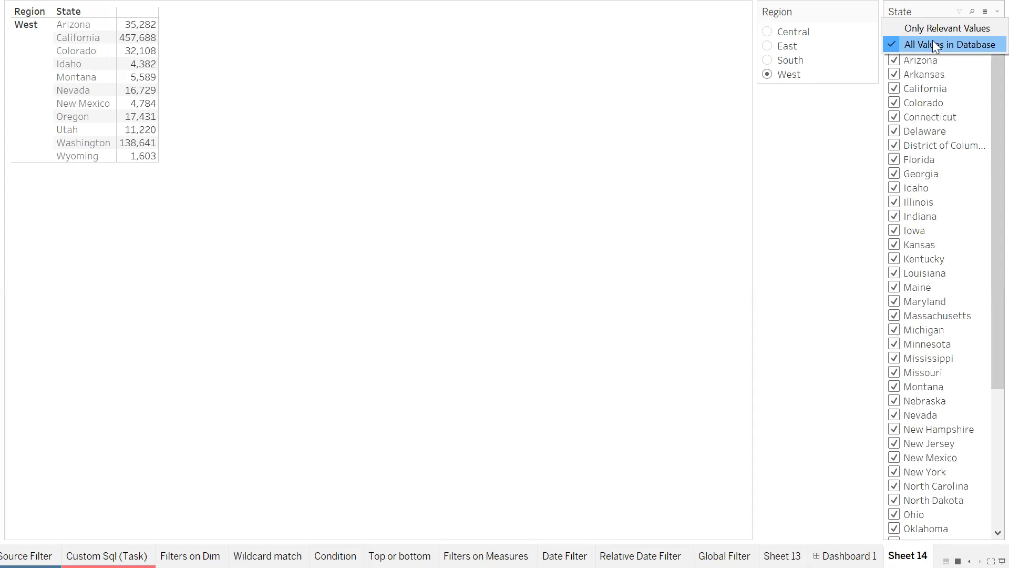
click(933, 26)
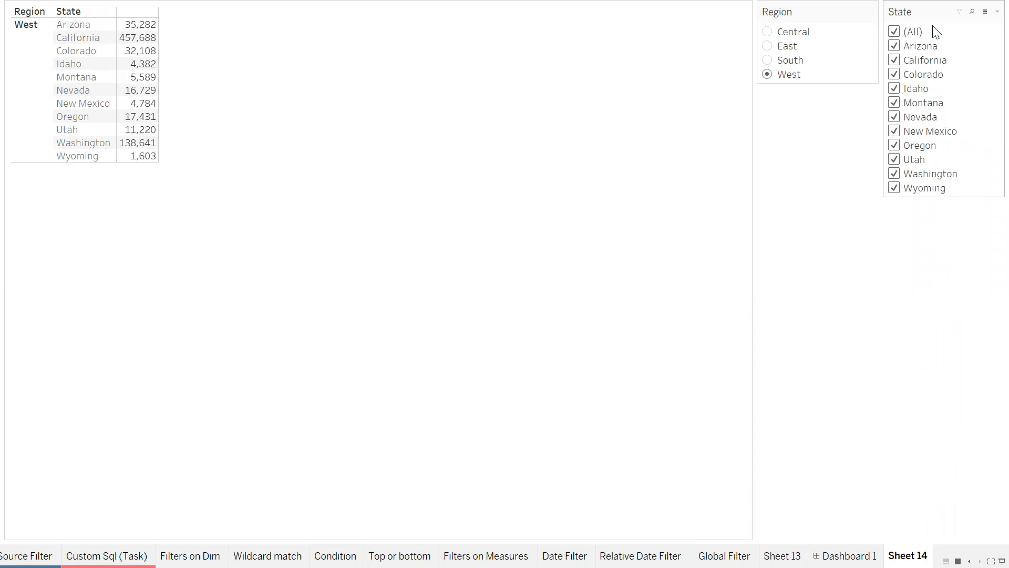
click(984, 15)
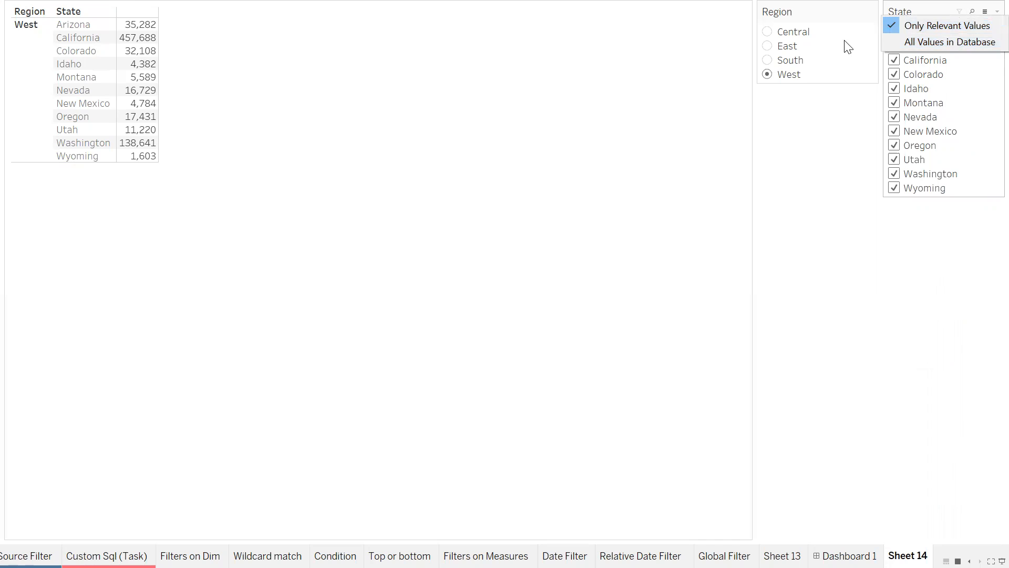
click(793, 151)
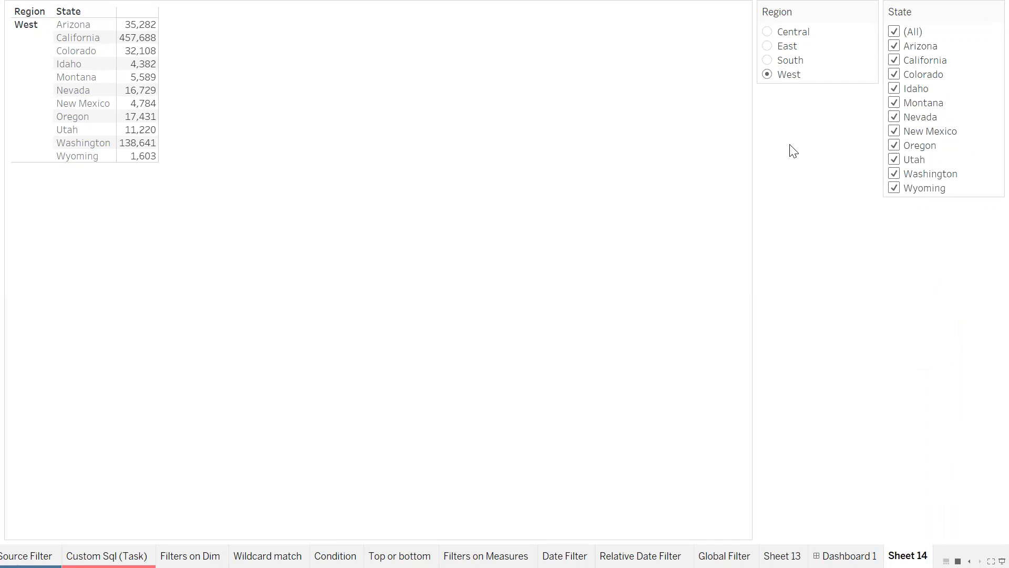
Exit presentation mode and add a new worksheet after Sheet 14 with its title hidden.
key(Escape)
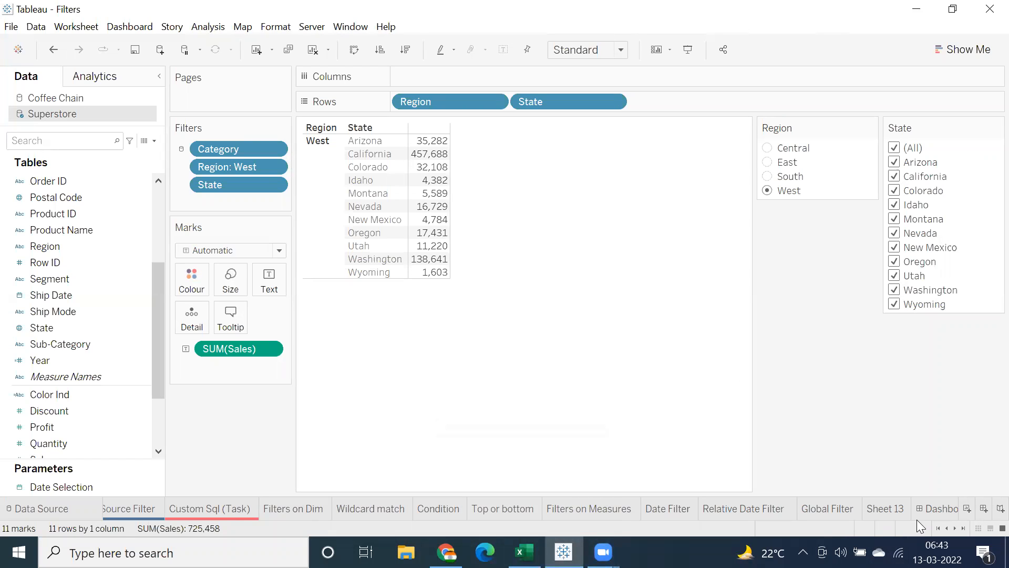
click(963, 528)
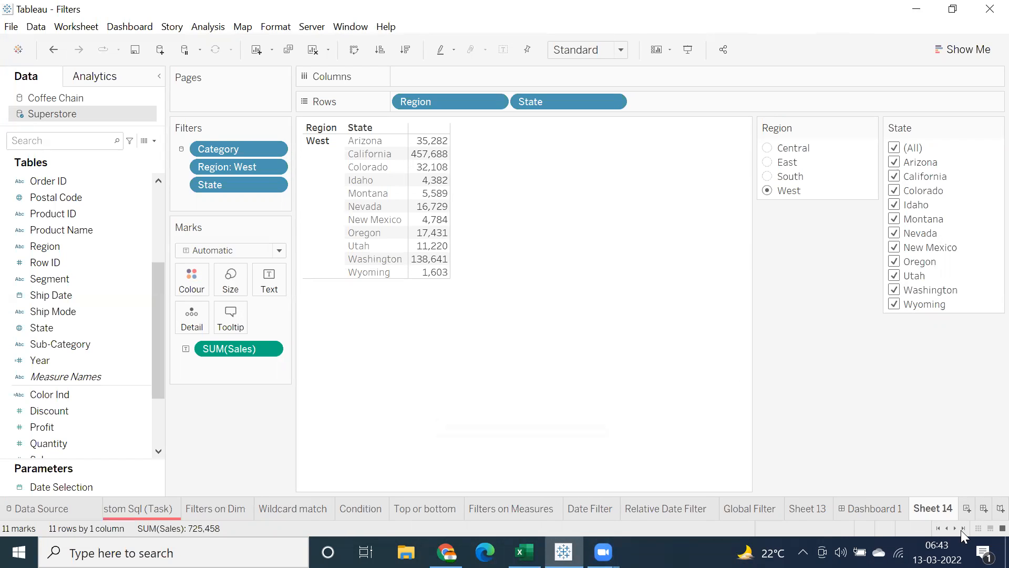
click(966, 508)
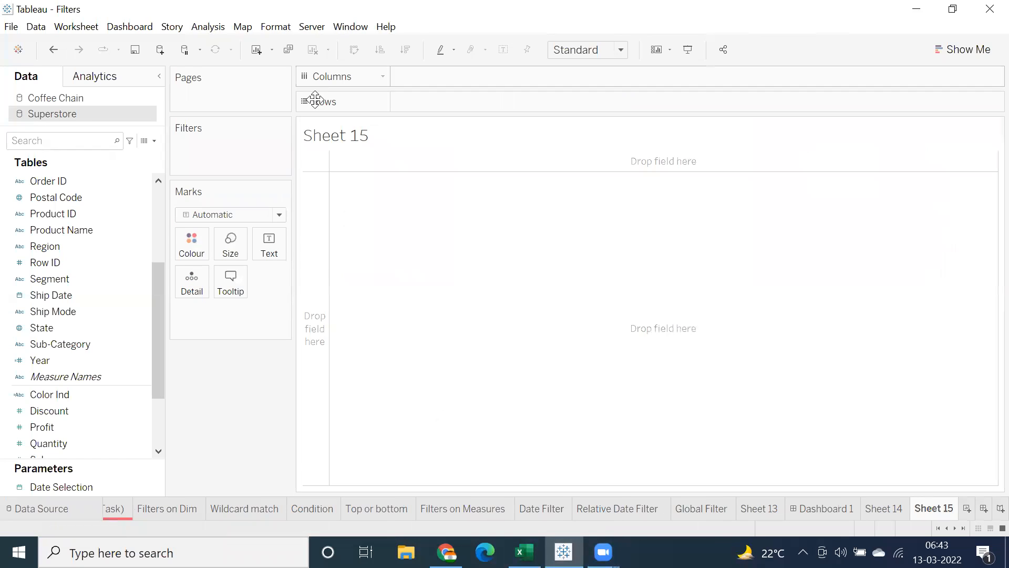
right_click(326, 137)
click(343, 176)
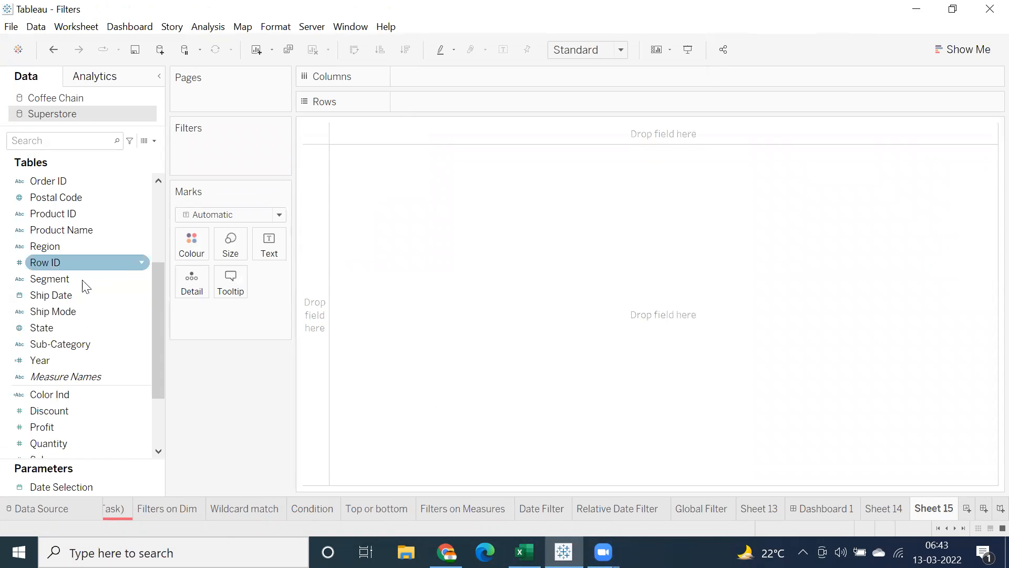
Build a table of Sales with Order Date on rows, broken down by year and quarter.
scroll(53, 278, up, 4)
drag(54, 328, 428, 112)
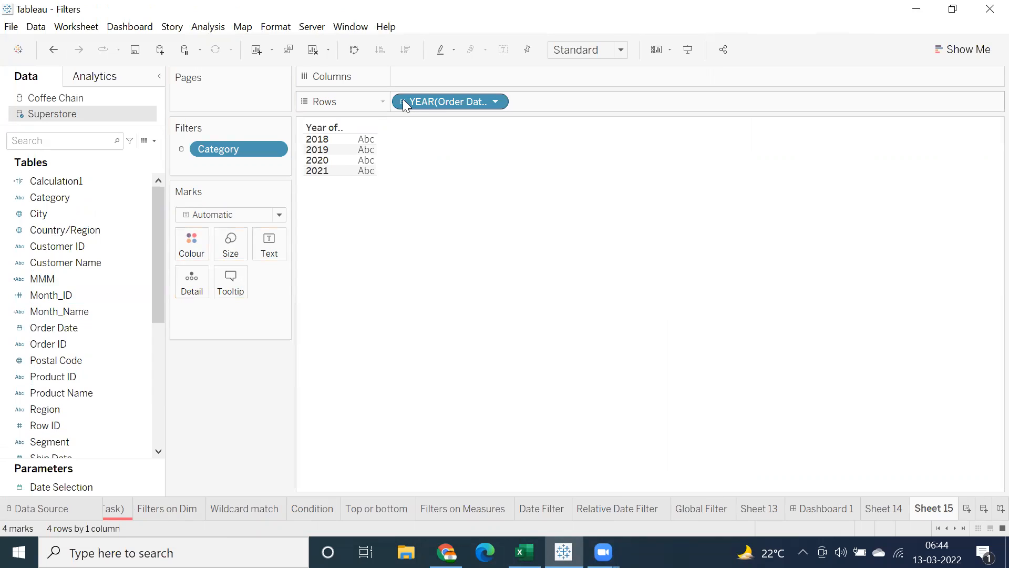
click(403, 101)
click(403, 101)
click(402, 101)
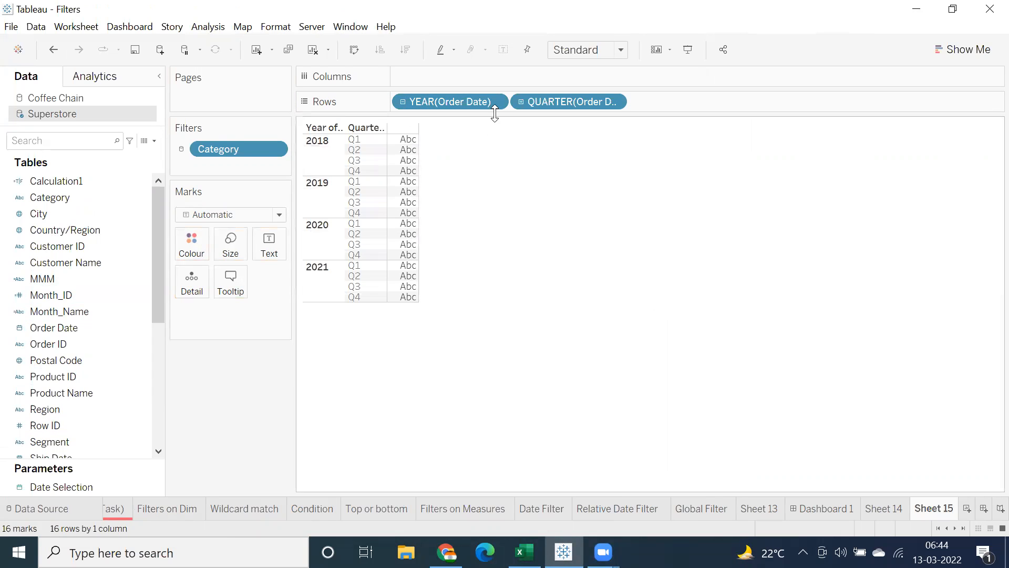
scroll(79, 405, down, 4)
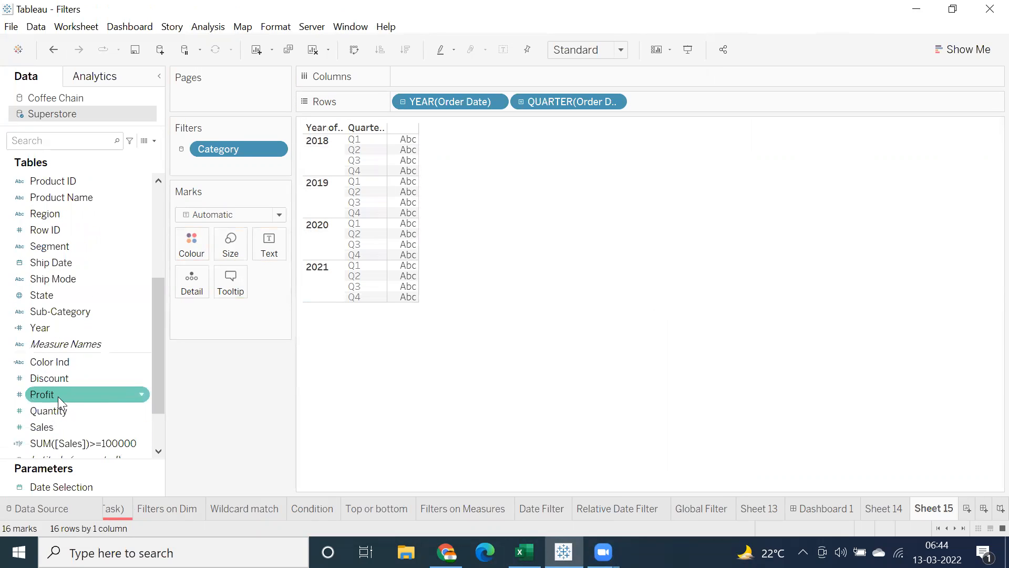
double_click(52, 427)
Show filters for the year and the quarter of Order Date.
click(494, 102)
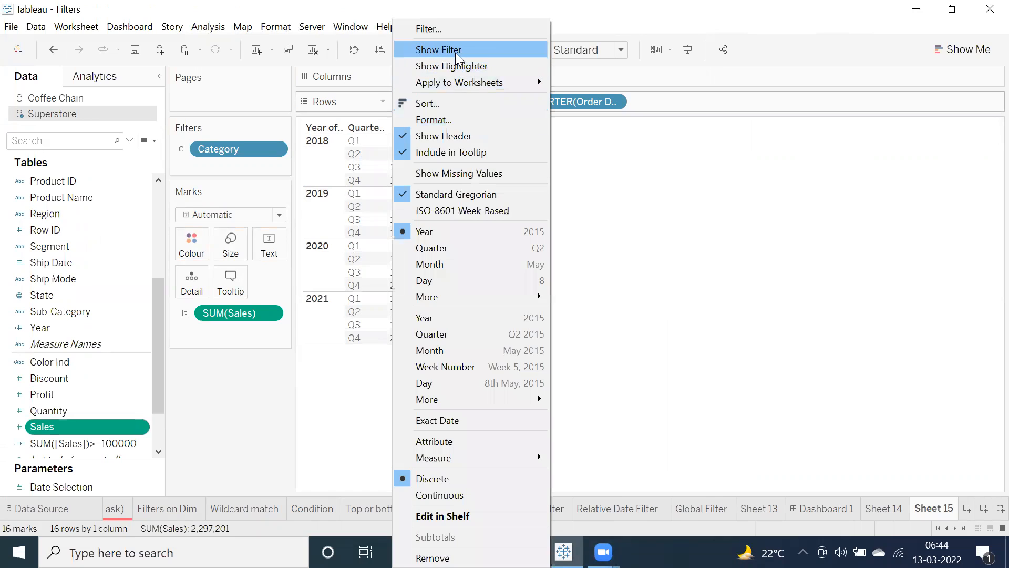
click(455, 50)
click(613, 103)
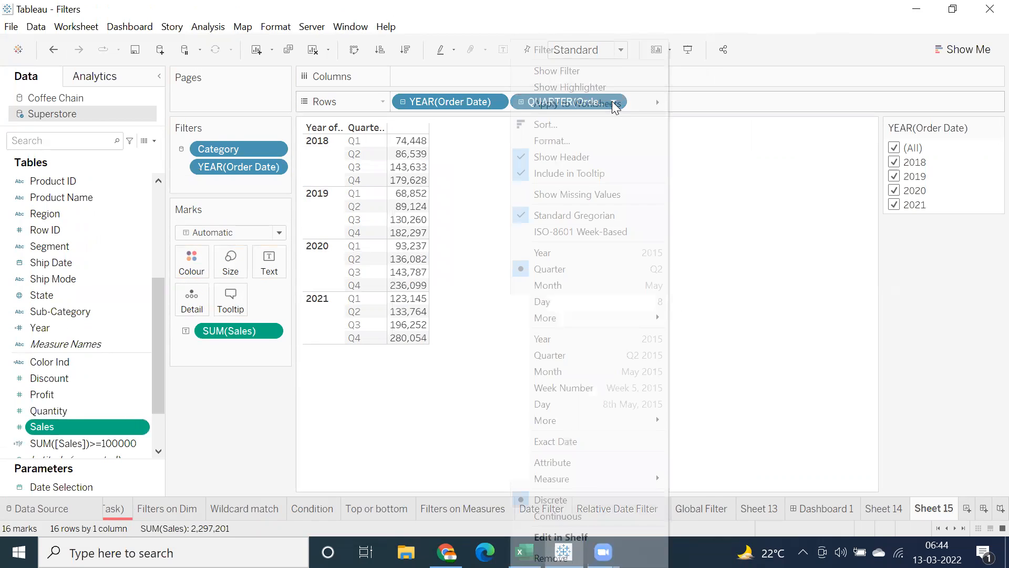
click(570, 74)
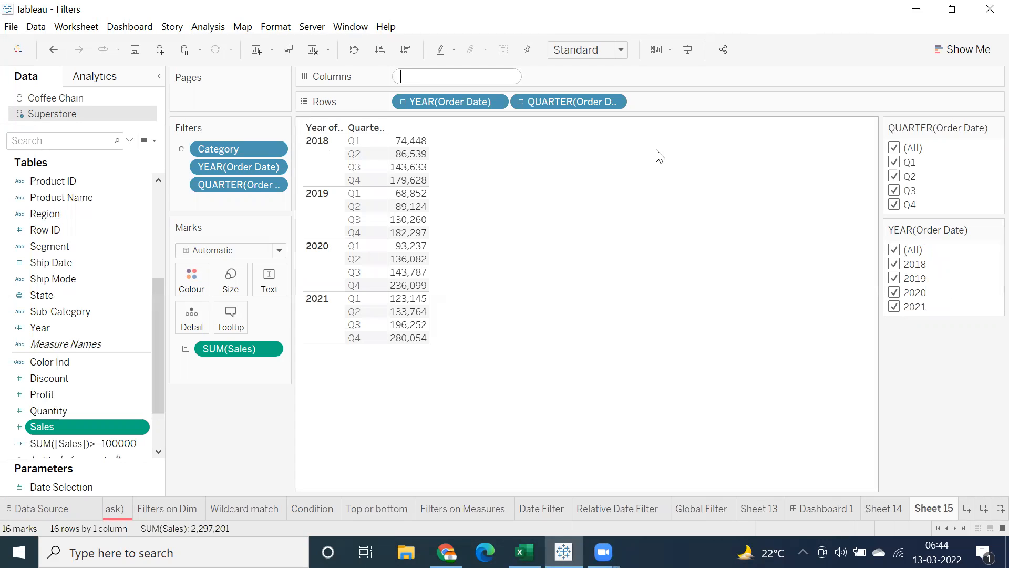
Expand the Order Date rows to months with a month filter, and arrange the year, quarter and month filter cards side by side.
click(520, 102)
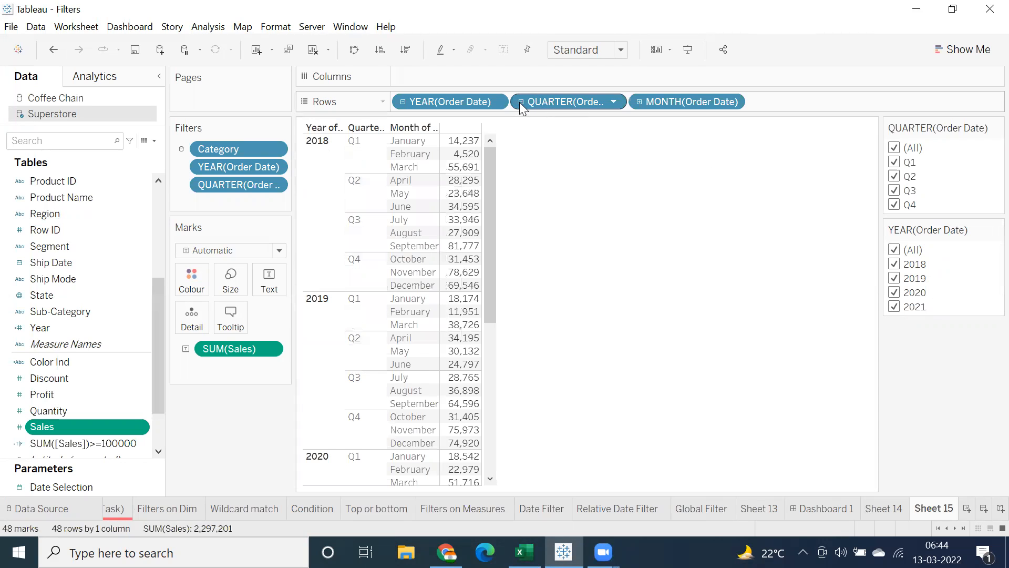
click(731, 100)
click(676, 75)
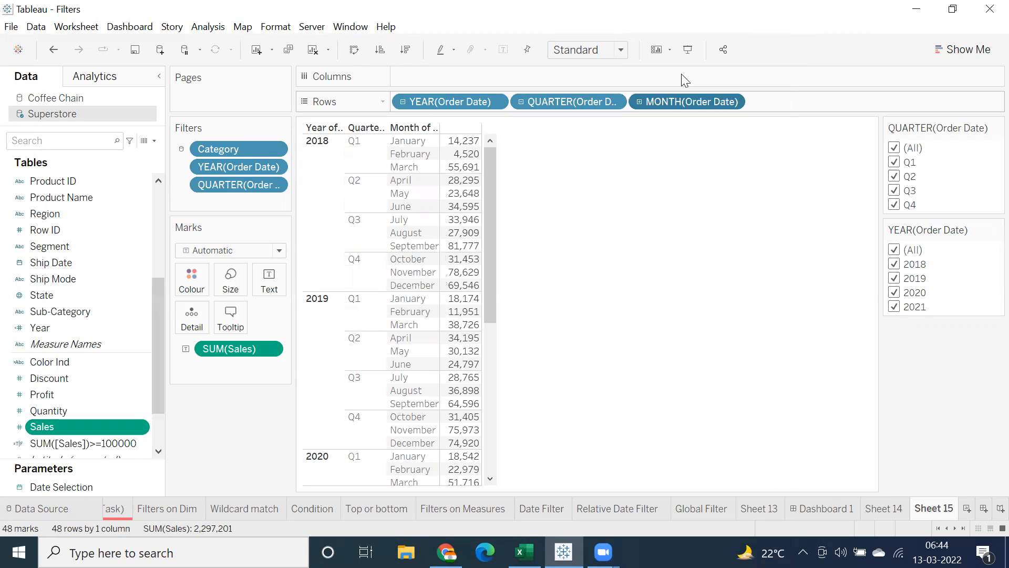
drag(893, 304, 818, 231)
drag(902, 343, 725, 216)
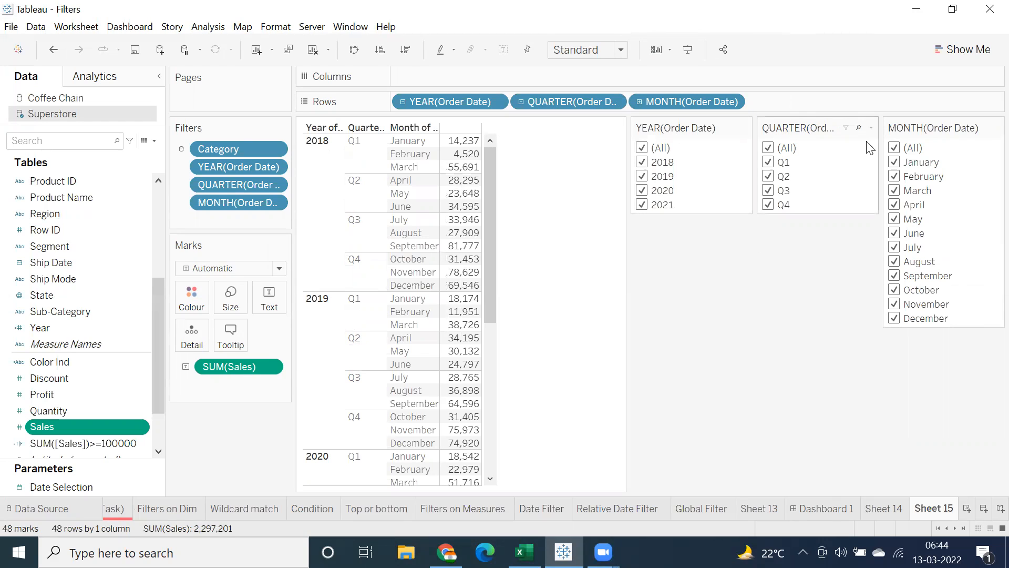
Change the year filter to a single value dropdown and filter the table to 2018.
click(745, 127)
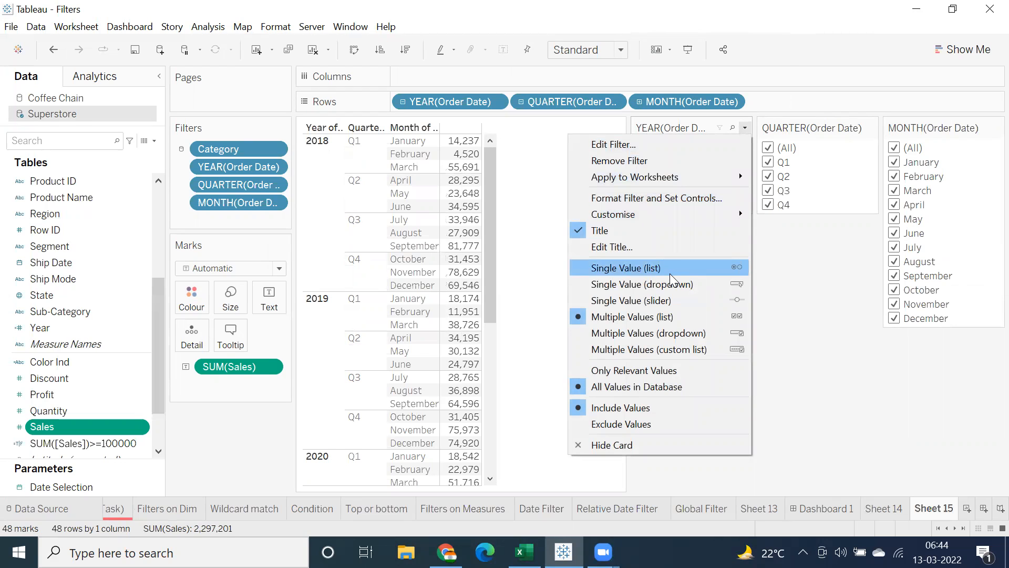
click(644, 282)
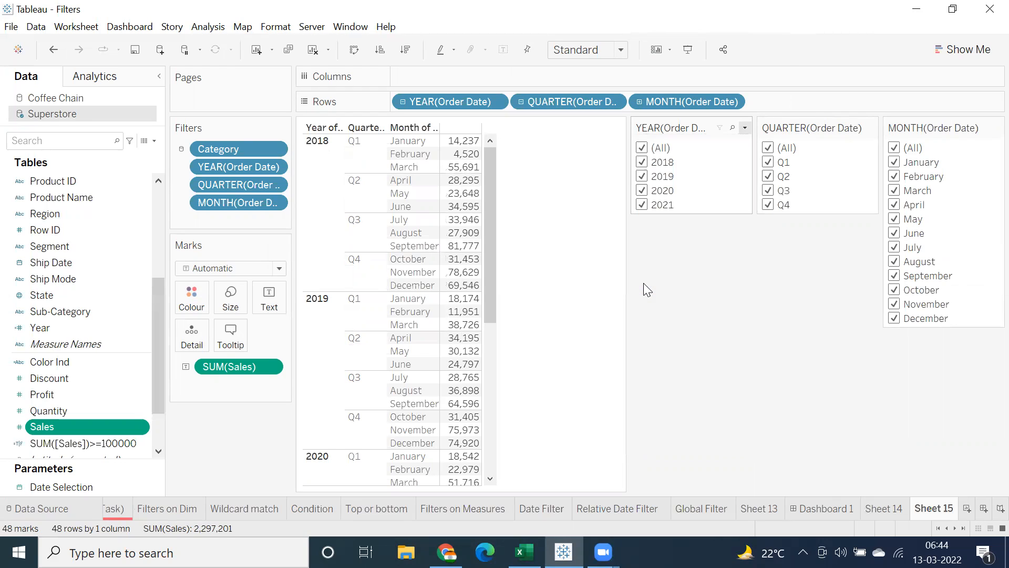
click(721, 152)
click(721, 152)
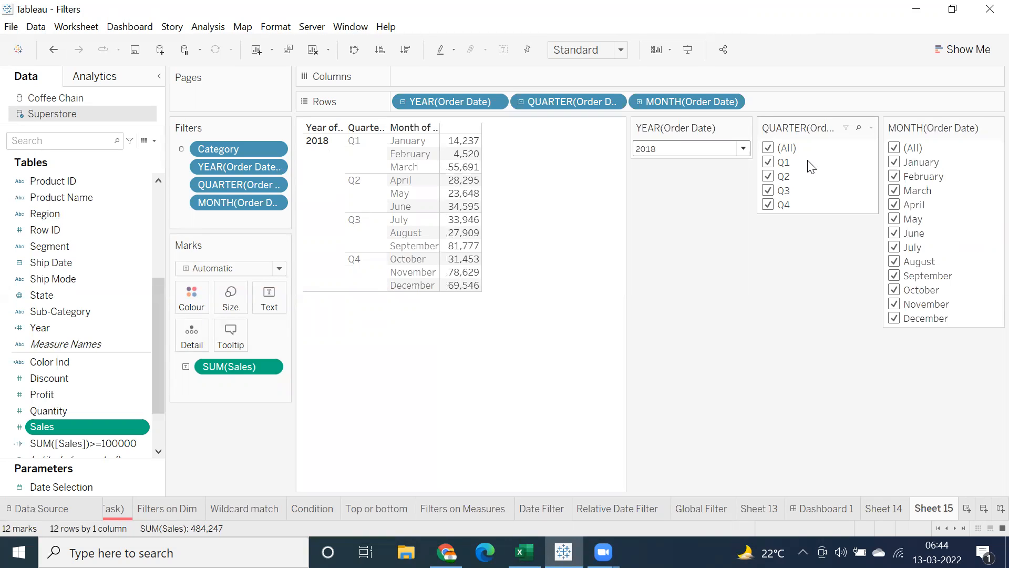
Change the quarter filter to a single value list, cycle it through Q2, Q3 and Q4, and leave it on Q1.
click(871, 127)
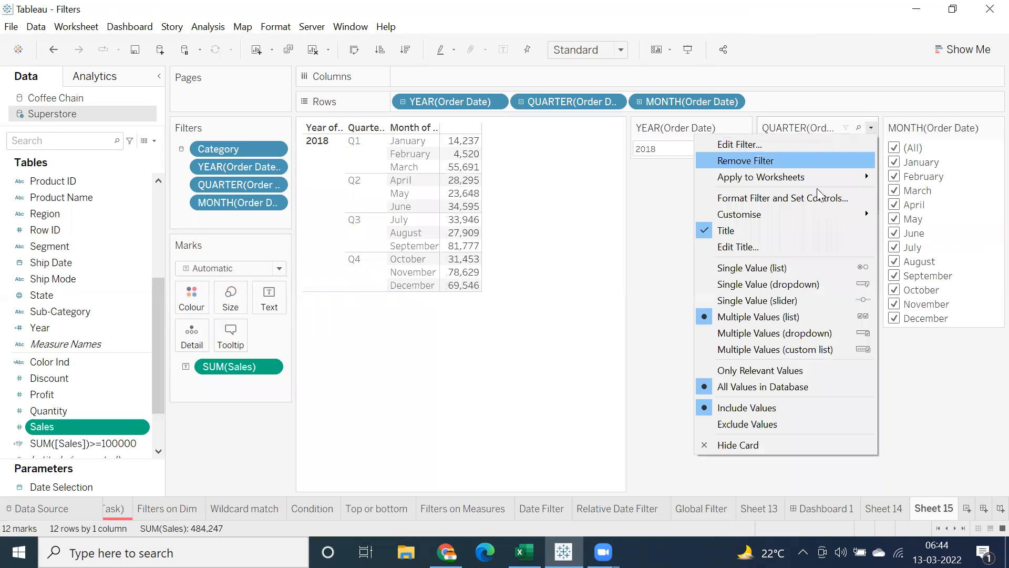
click(735, 268)
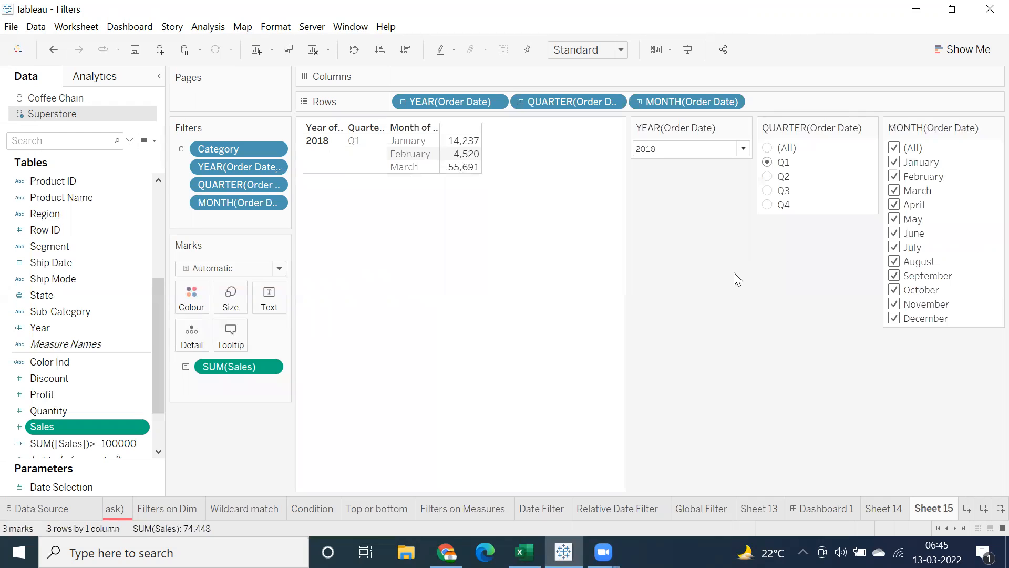
click(768, 177)
click(768, 191)
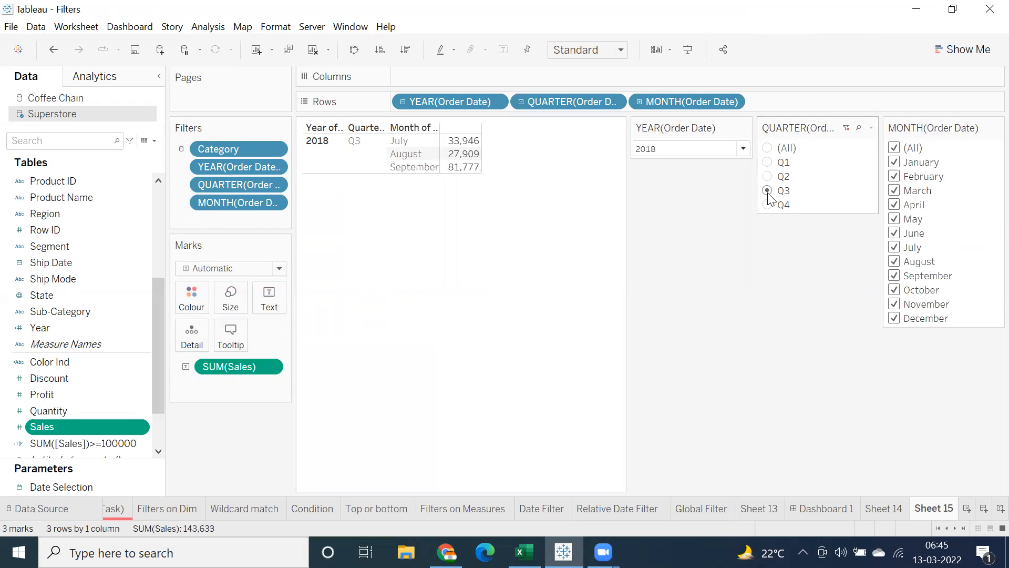
click(768, 206)
click(767, 162)
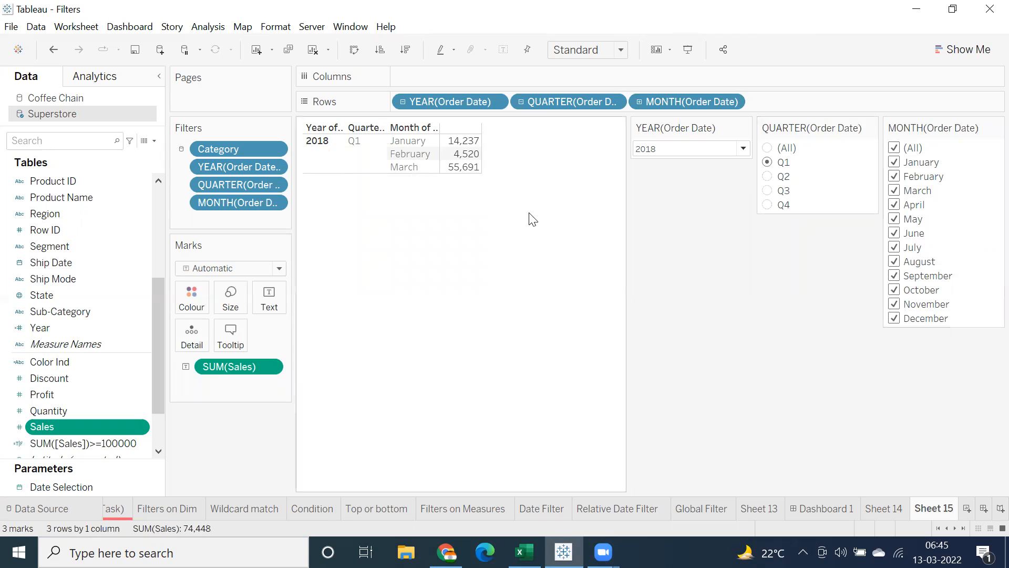
click(350, 141)
click(401, 157)
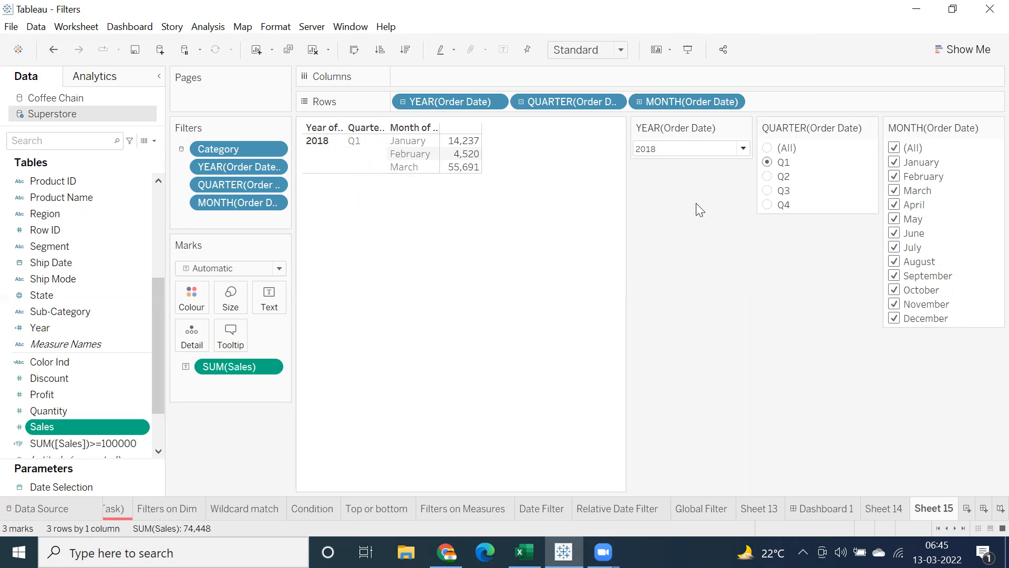
Cycle the quarter filter through Q2, Q3 and Q4 again with all months listed, and return it to Q1.
click(768, 177)
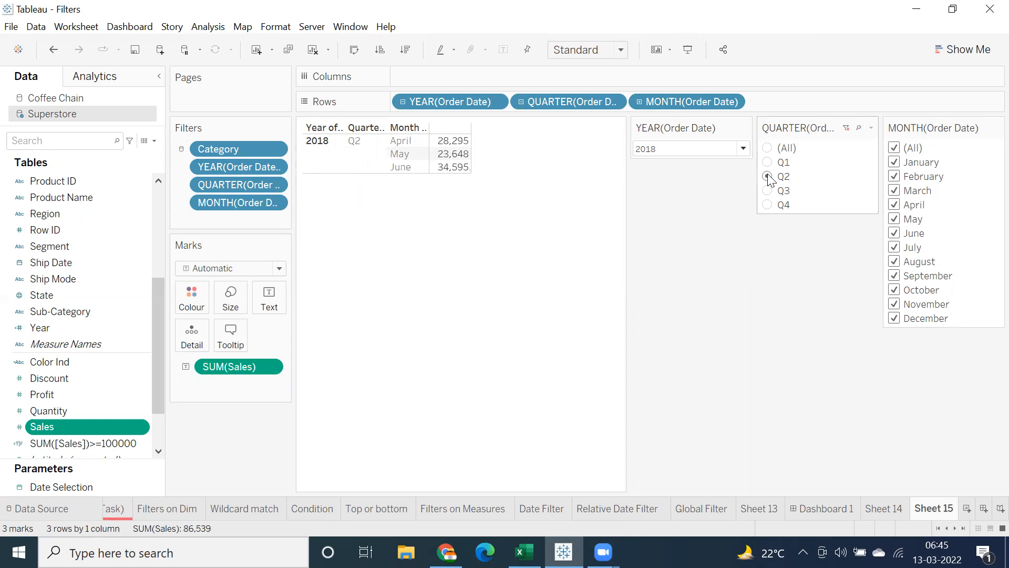
click(768, 192)
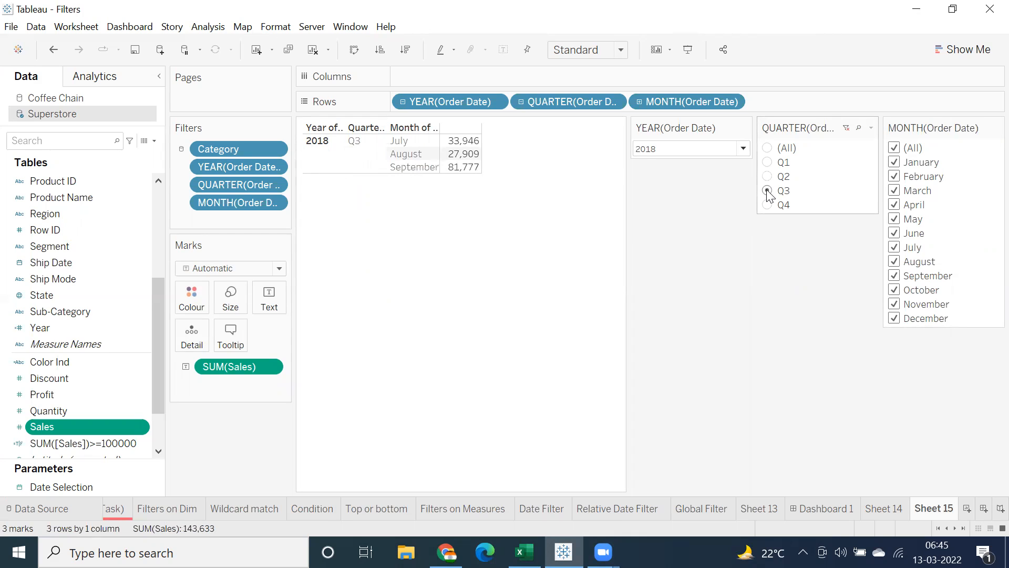
click(768, 205)
click(768, 163)
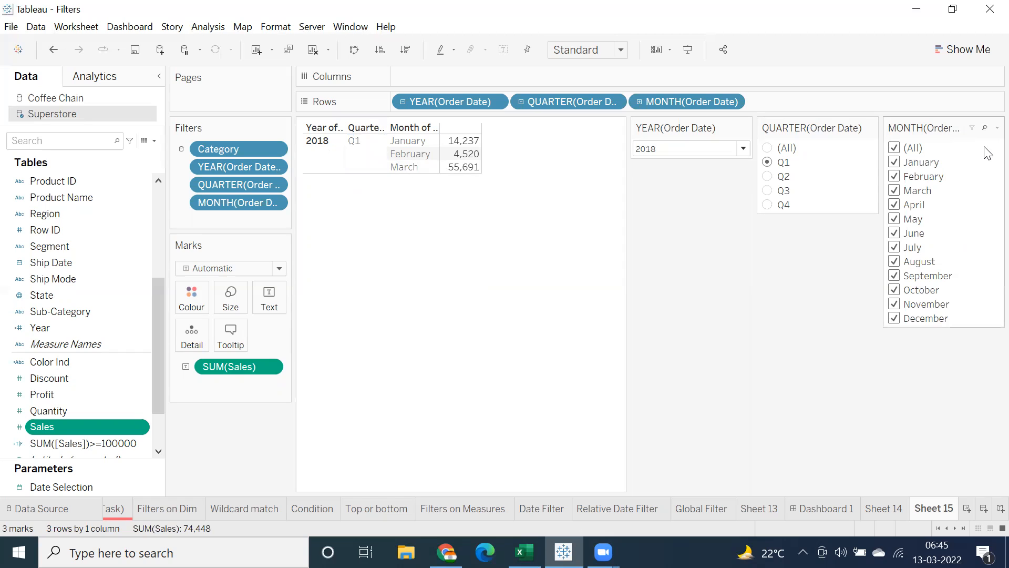
Enable the More/Fewer button on the month filter card and use it to list only relevant values.
click(996, 128)
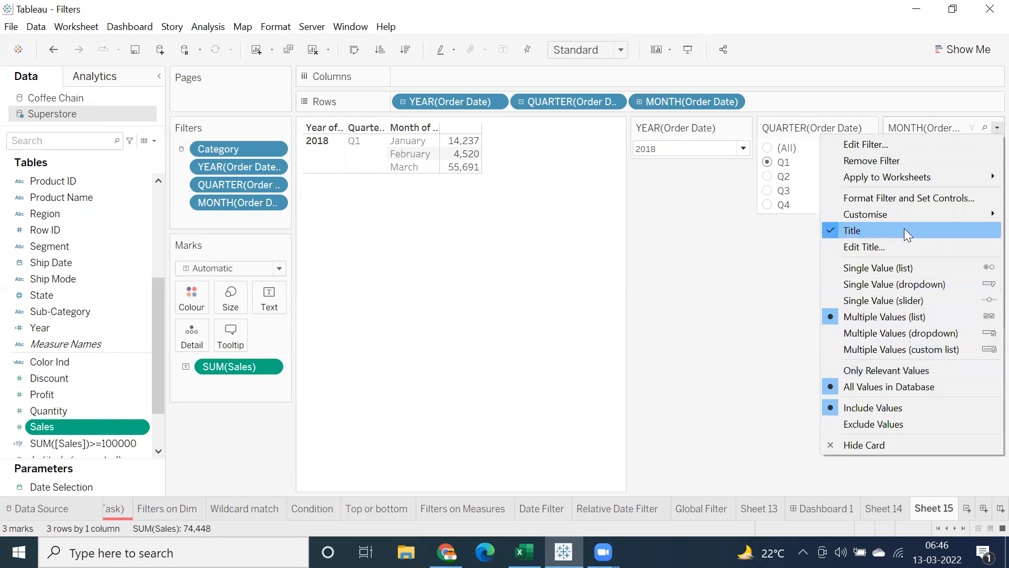
mouse_move(896, 215)
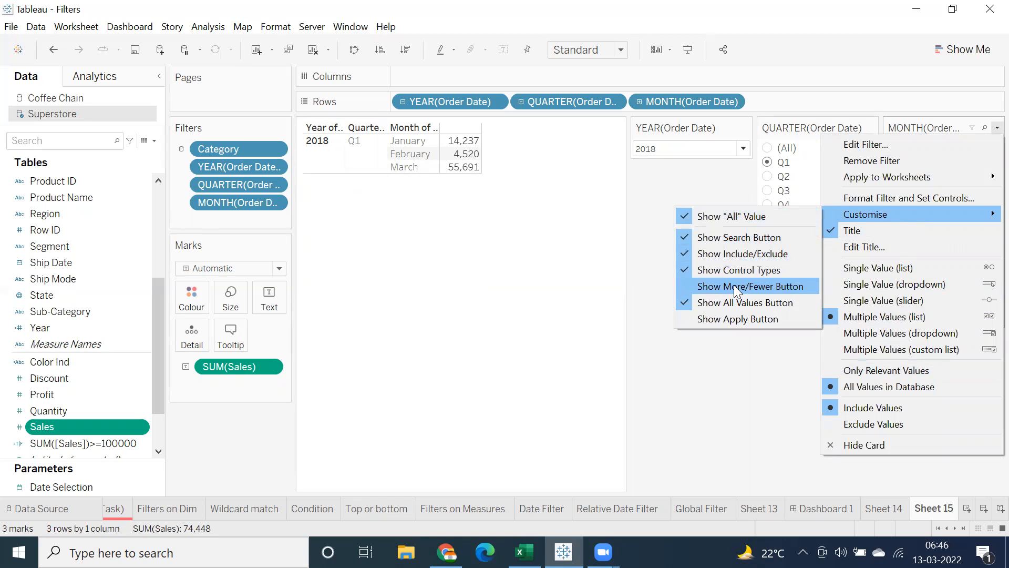
click(755, 289)
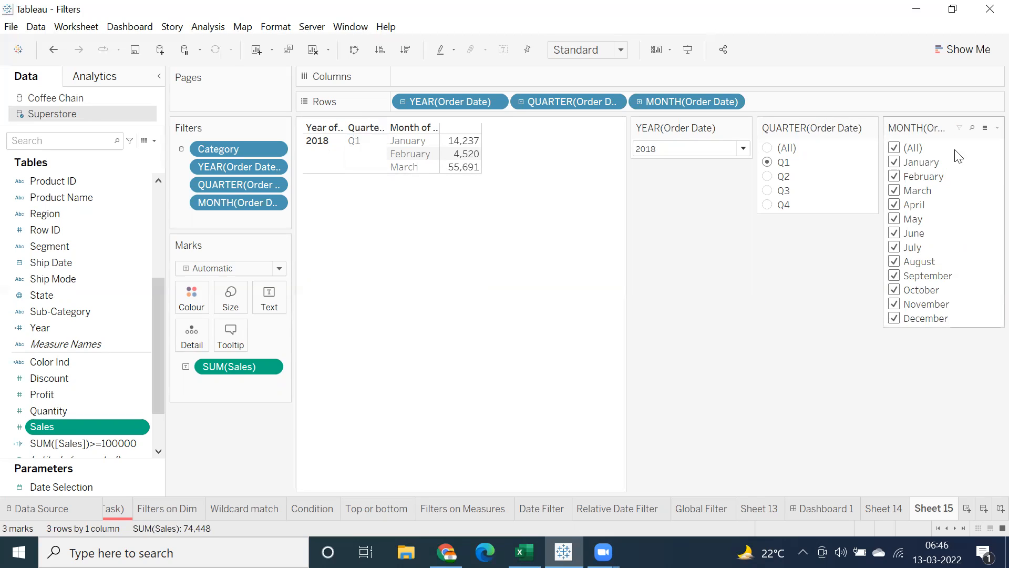
click(985, 130)
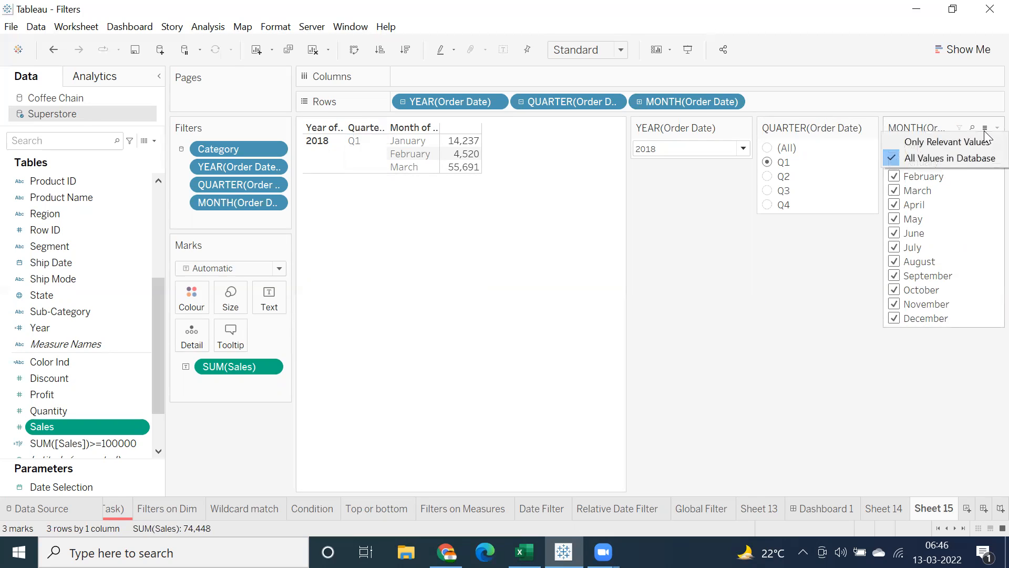
click(956, 140)
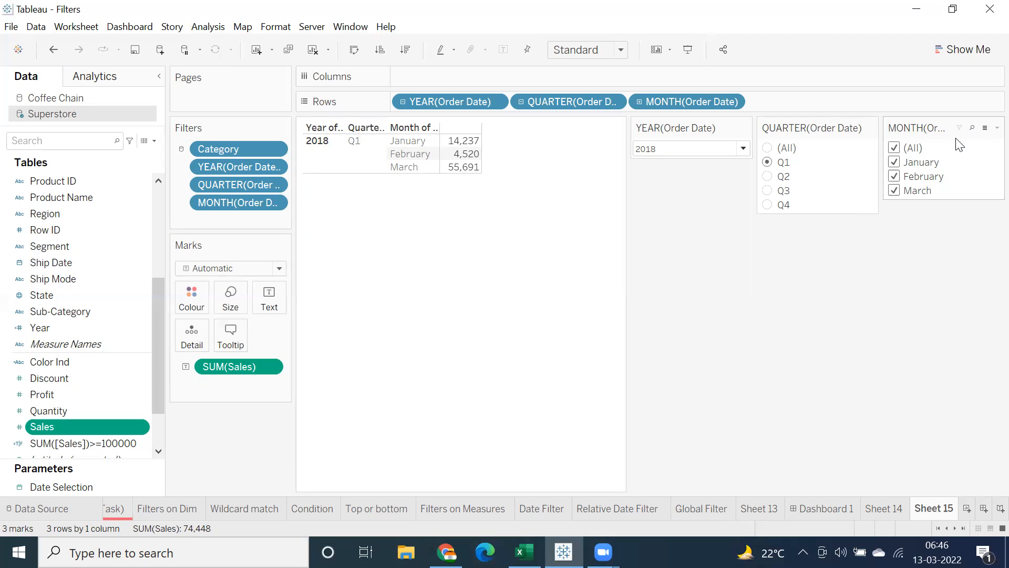
Toggle the month filter with its More/Fewer button between all database values and only relevant values, ending on all values.
click(985, 128)
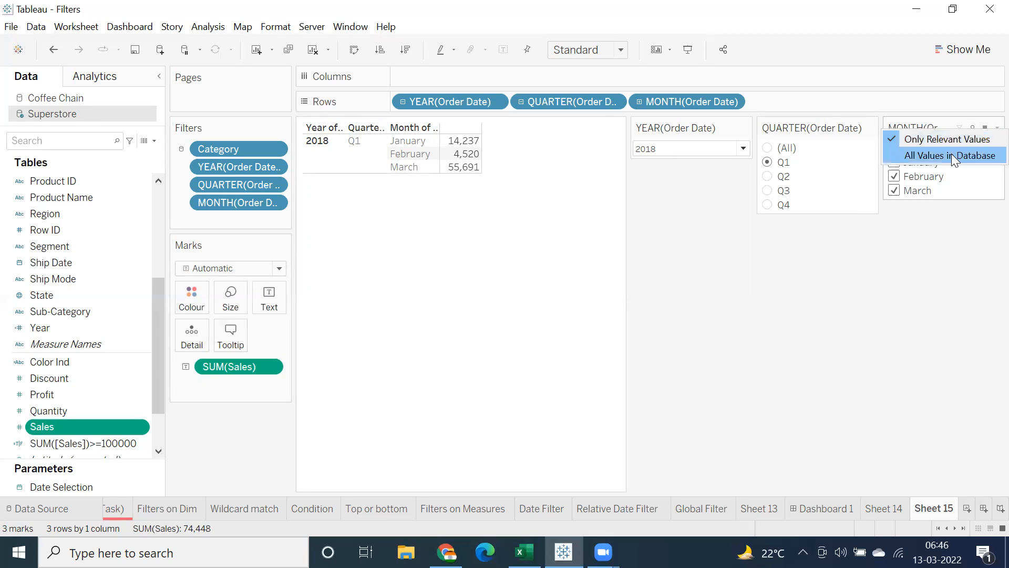
click(952, 154)
click(985, 129)
click(964, 139)
click(985, 132)
click(951, 151)
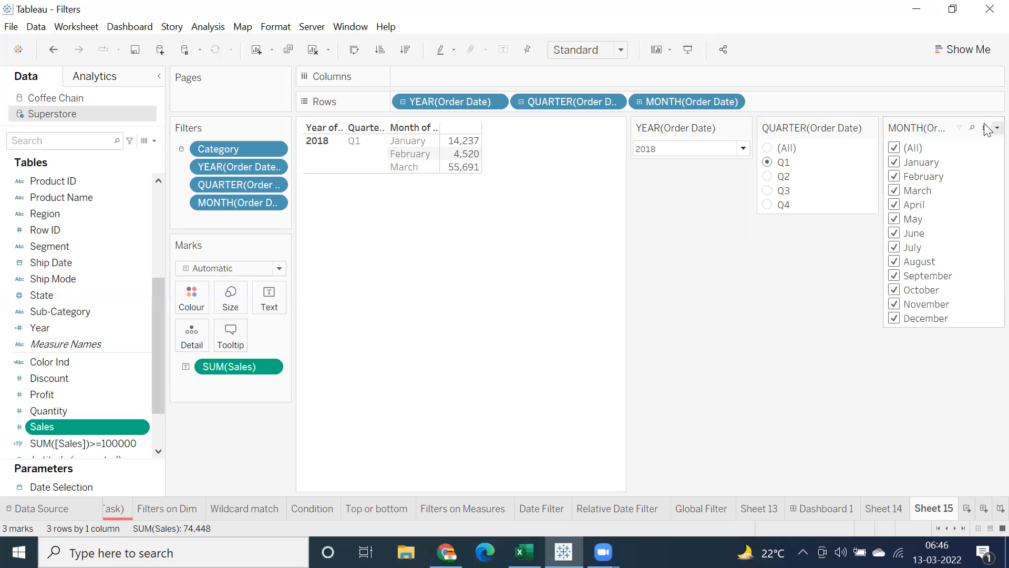
Set the month filter to Only Relevant Values through its card options and check the choice under the More/Fewer button.
click(997, 128)
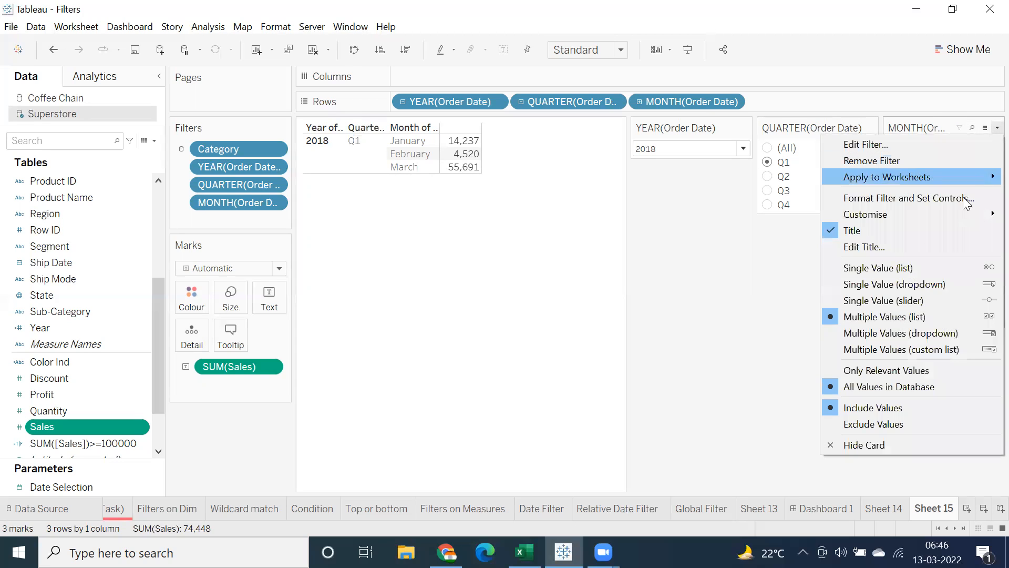
click(886, 370)
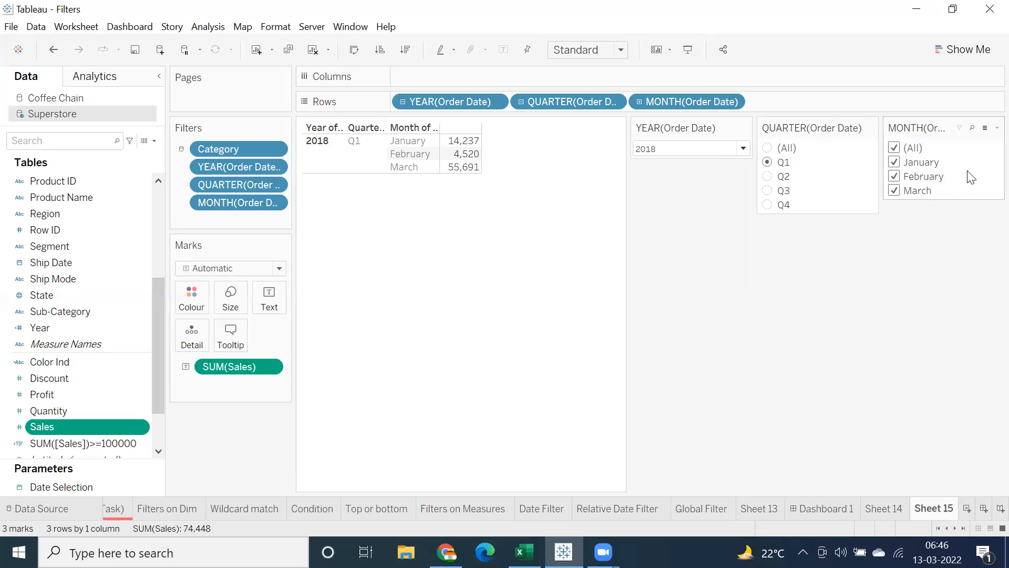
click(983, 130)
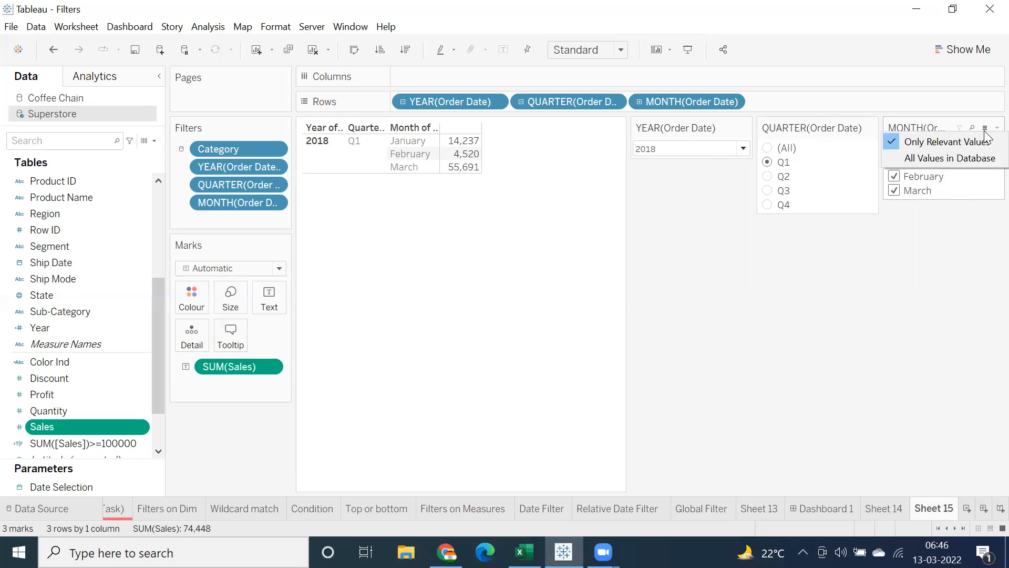
click(985, 128)
Hide the More/Fewer button on the month filter card and review the card's remaining options.
click(997, 127)
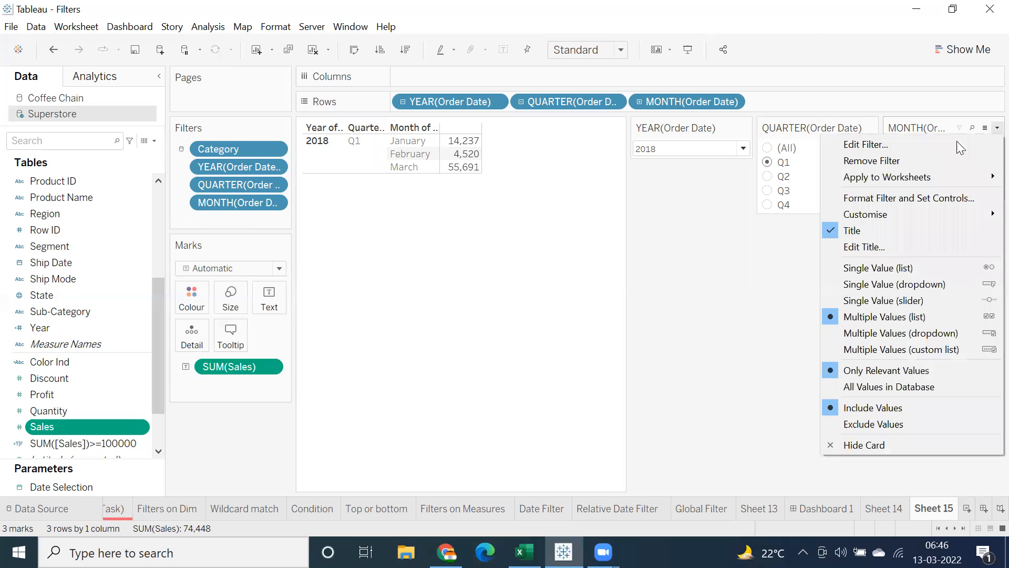
mouse_move(856, 216)
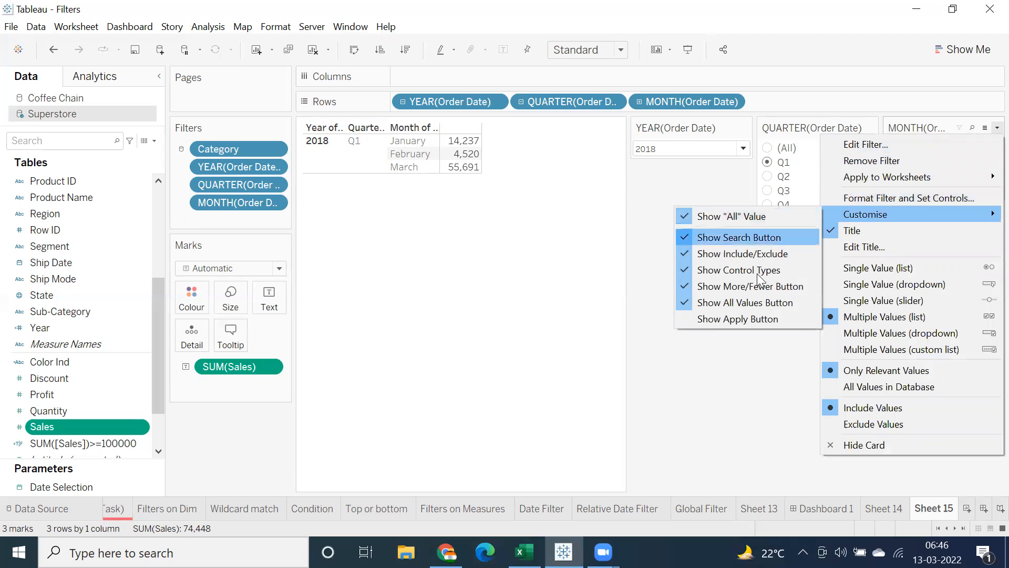
click(748, 286)
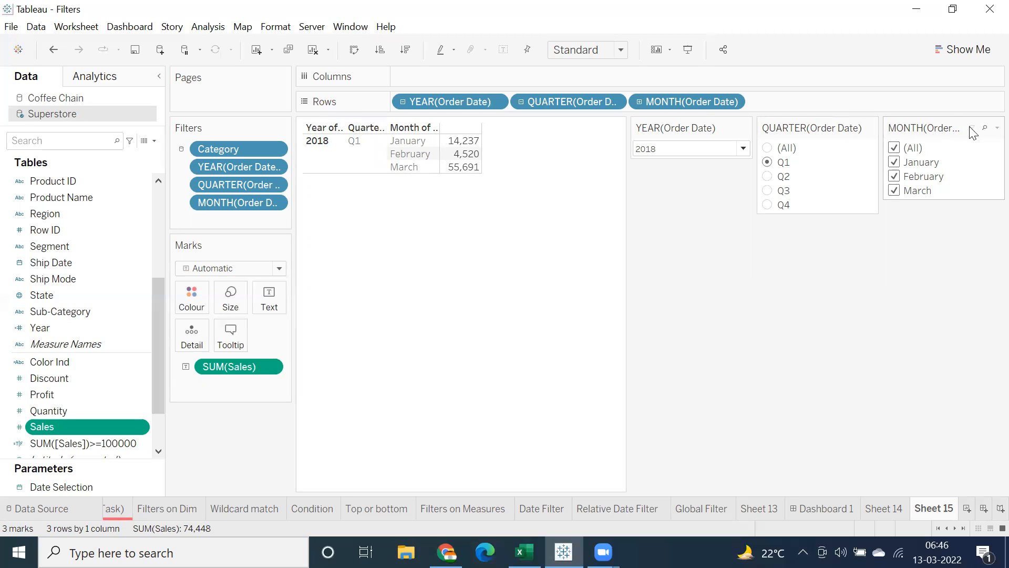
click(997, 128)
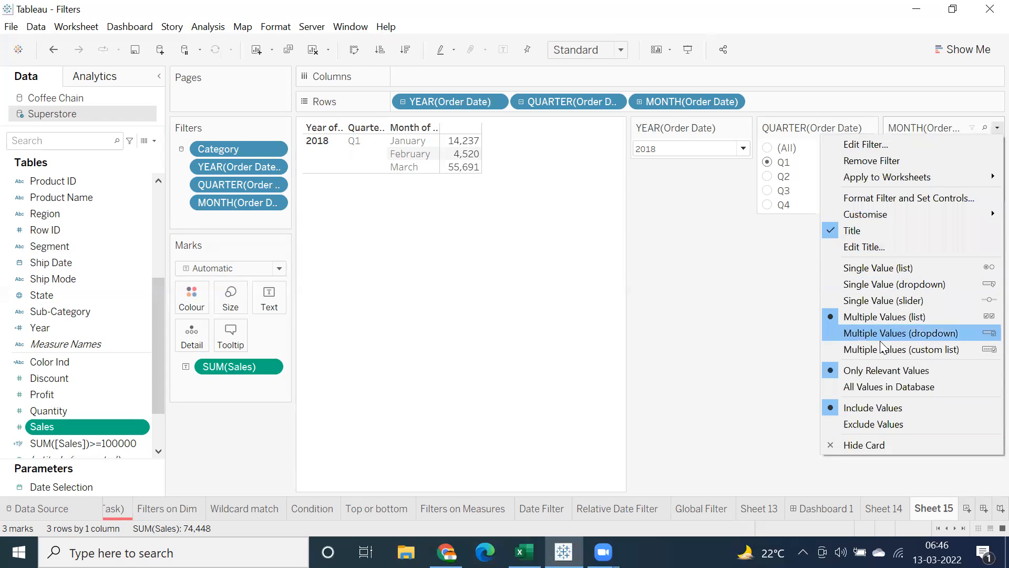
click(707, 310)
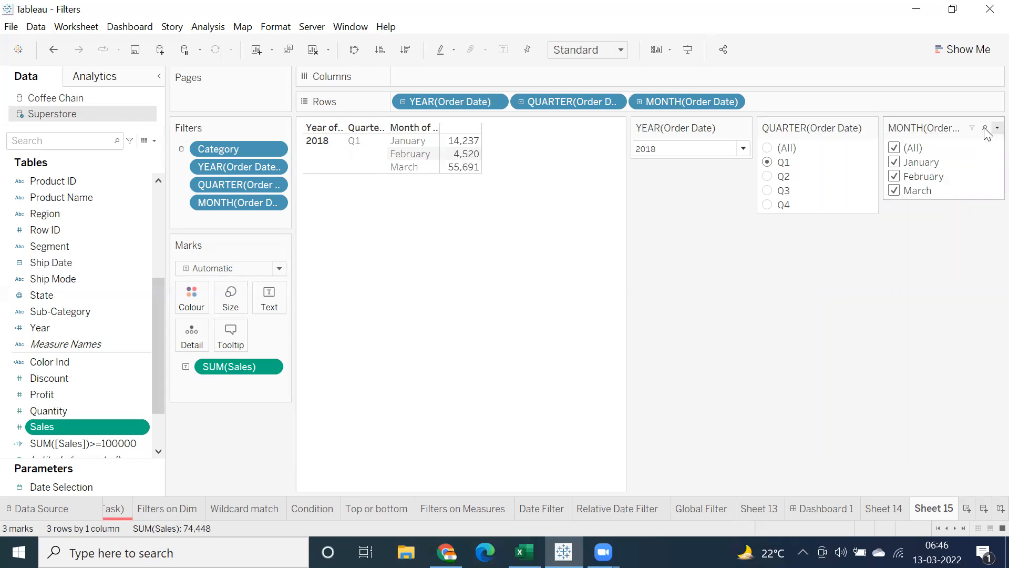
Show the More/Fewer button on the month filter card again through its customisation options.
click(996, 128)
mouse_move(931, 184)
mouse_move(880, 212)
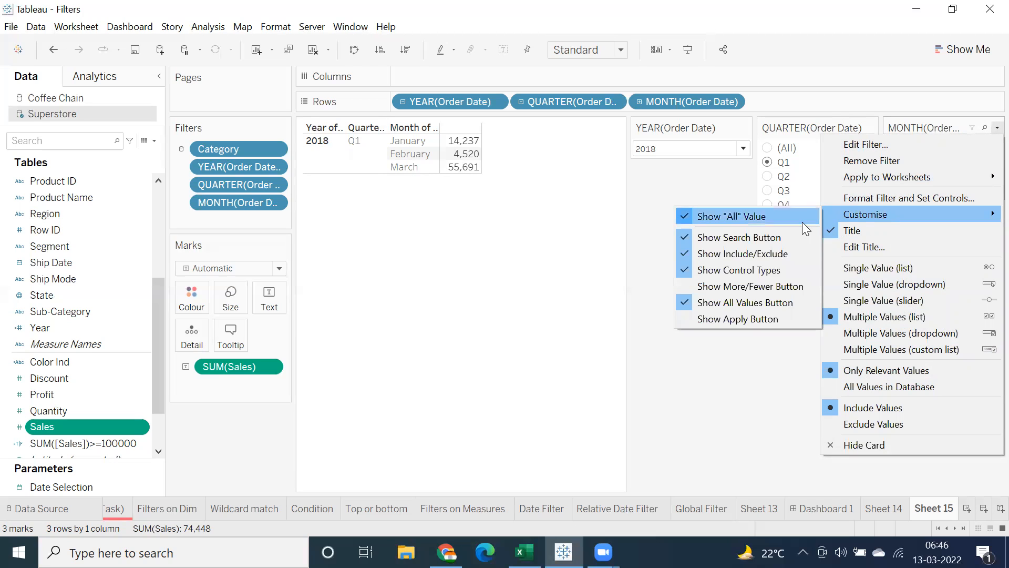
click(742, 286)
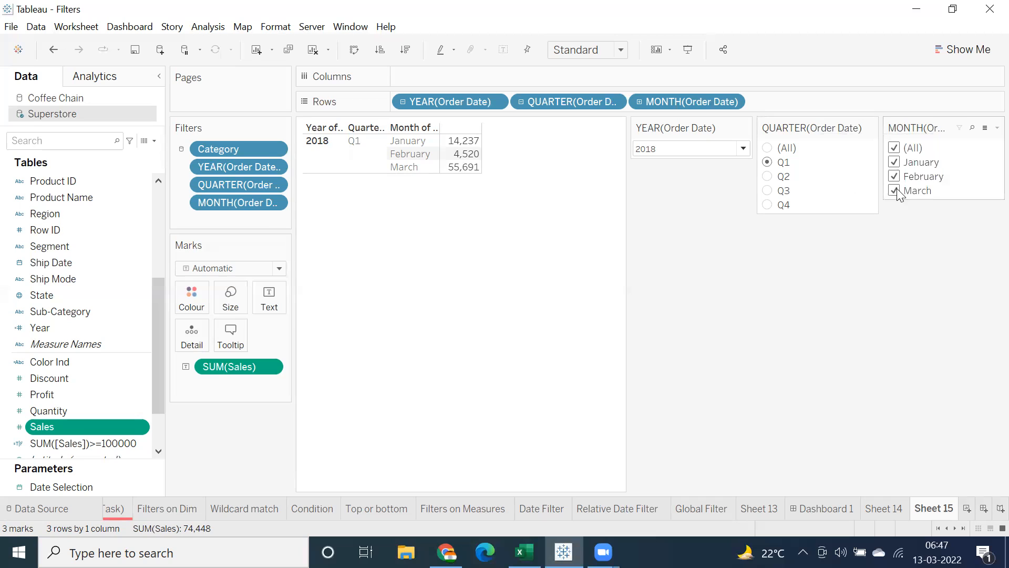
Alternate the month filter twice between All Values in Database and Only Relevant Values, leaving it on Only Relevant Values.
click(985, 128)
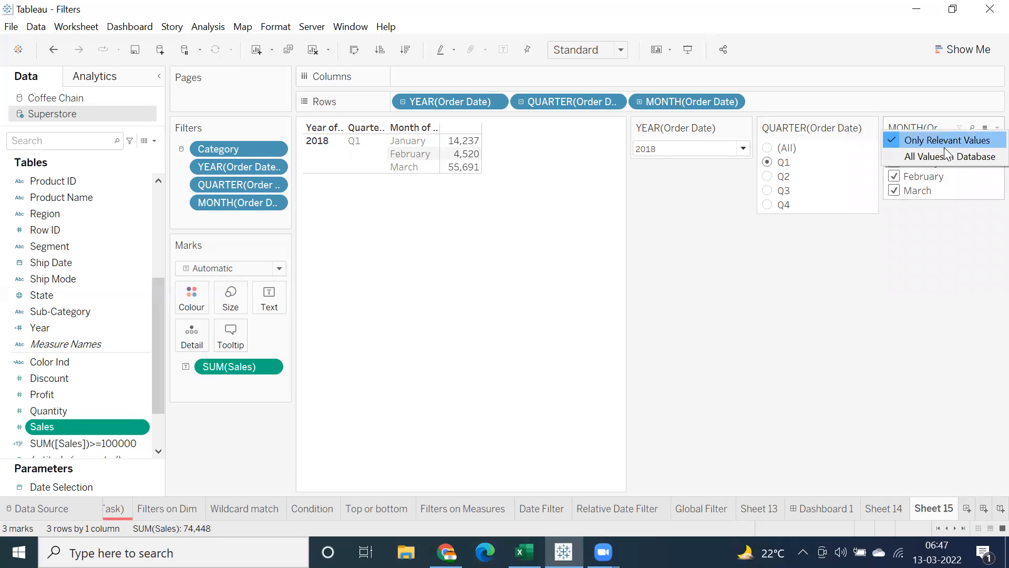
click(928, 155)
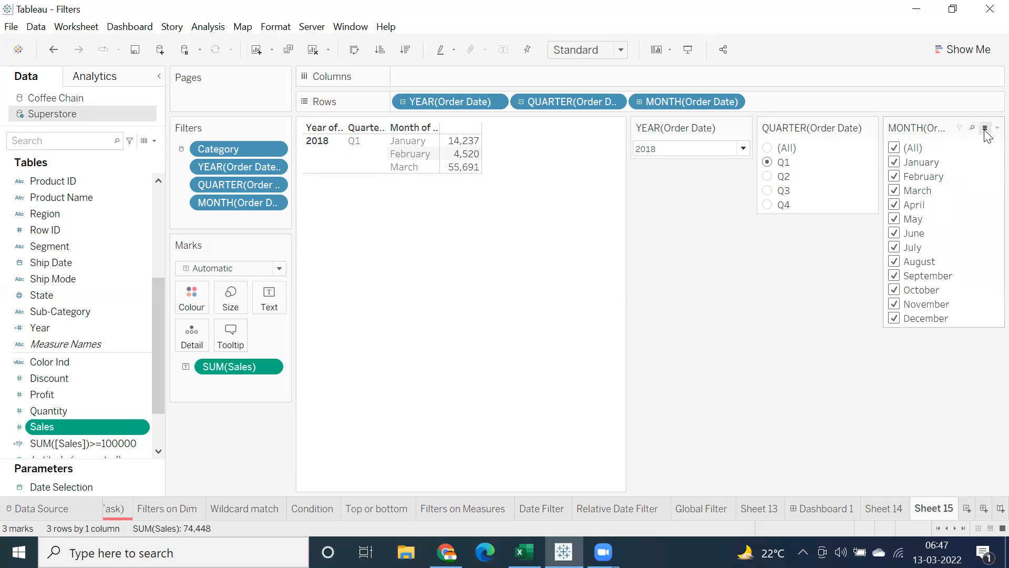
click(985, 128)
click(946, 143)
click(985, 127)
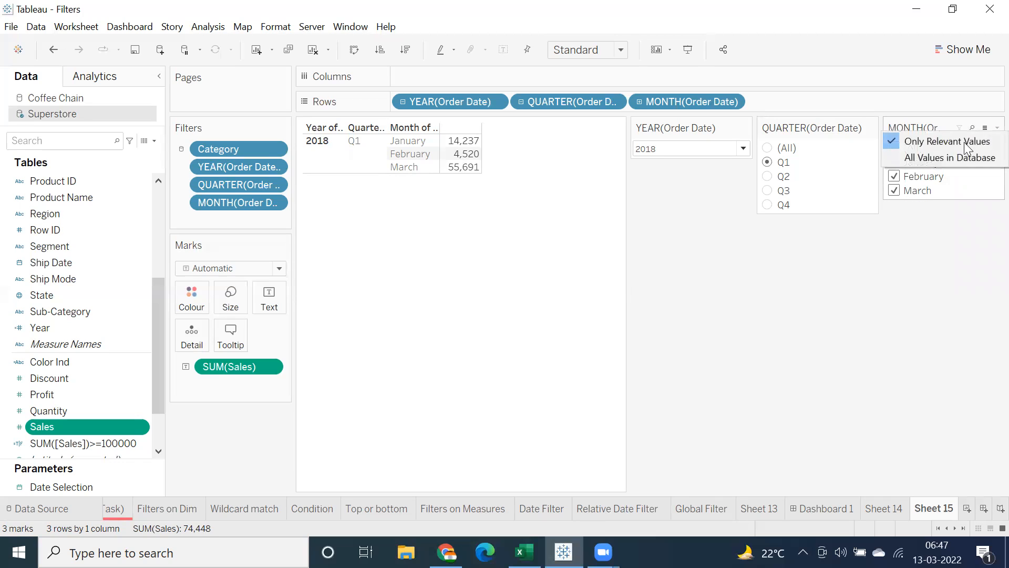
click(938, 157)
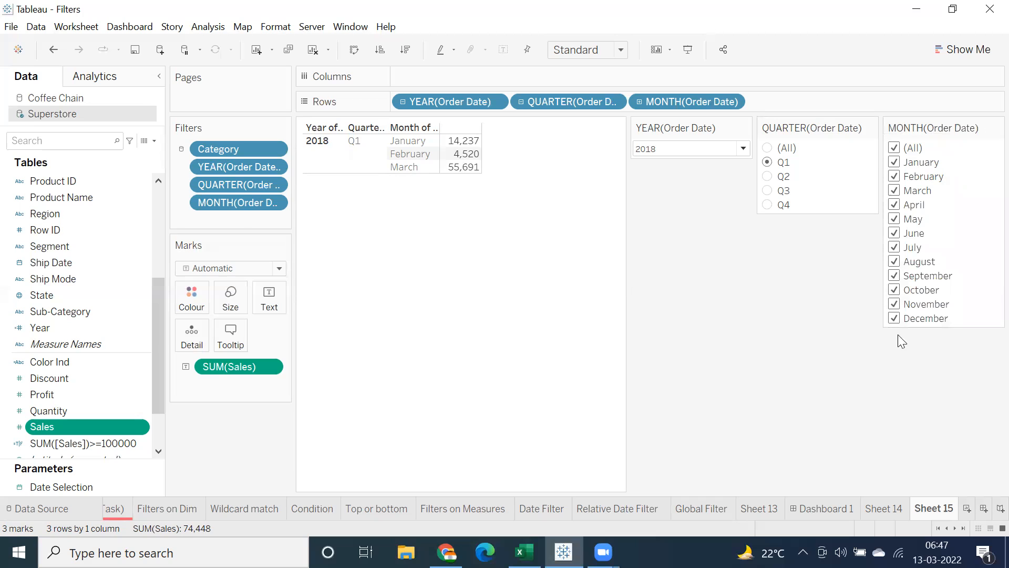
click(985, 129)
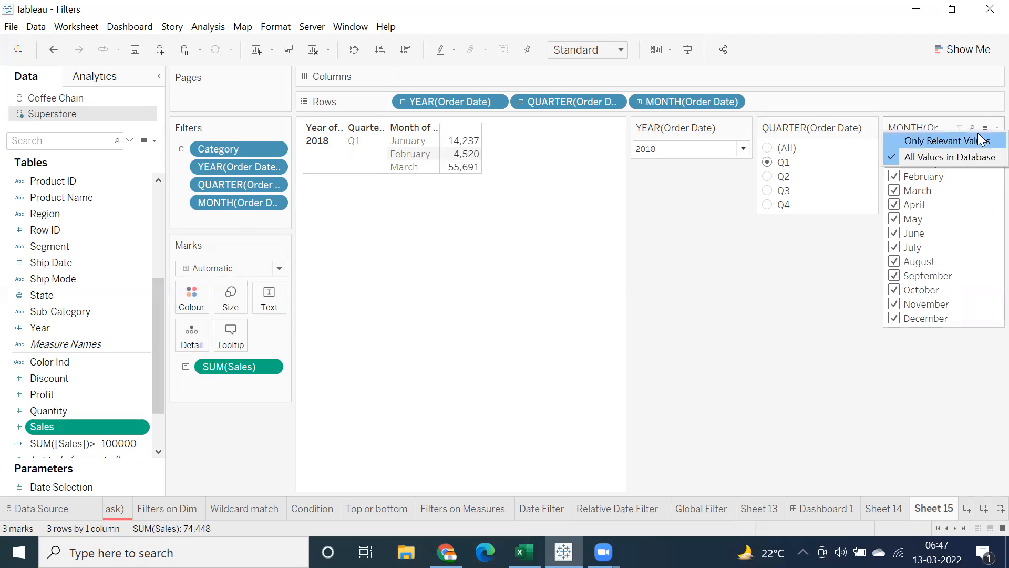
click(959, 142)
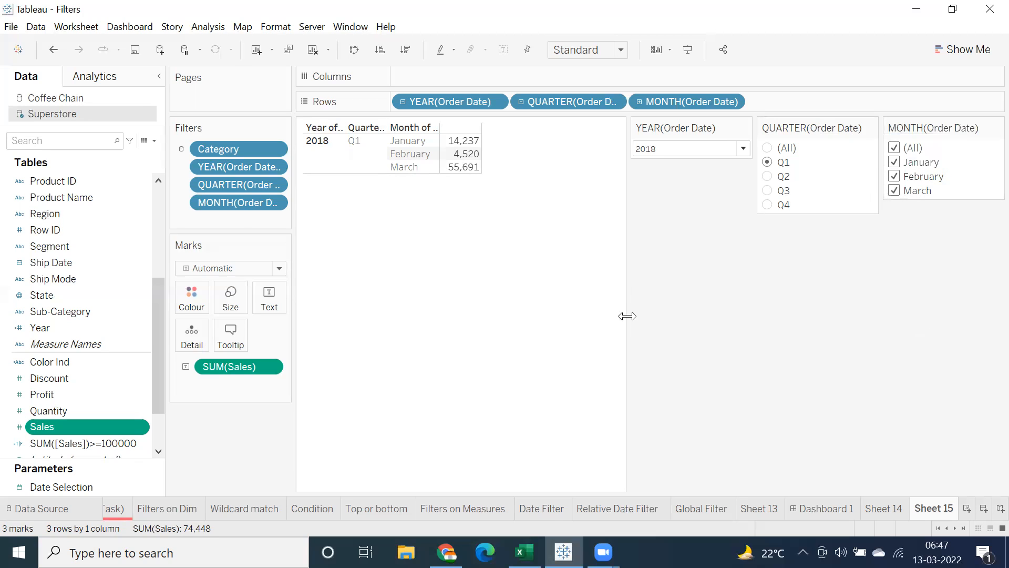
Test the cascading month list by setting the quarter filter to Q2, Q3 and All, and return it to Q1.
click(766, 176)
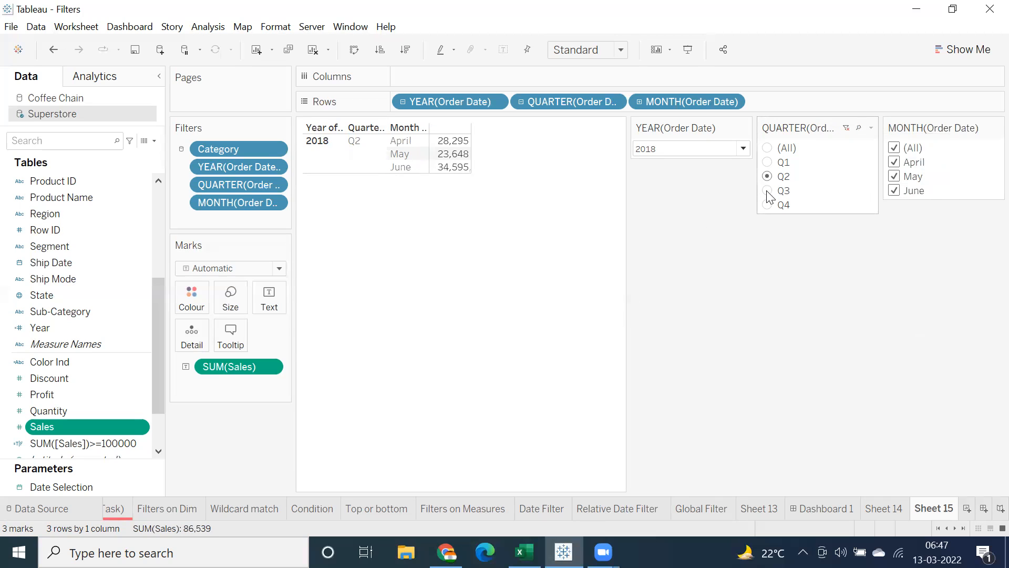
click(767, 192)
click(767, 148)
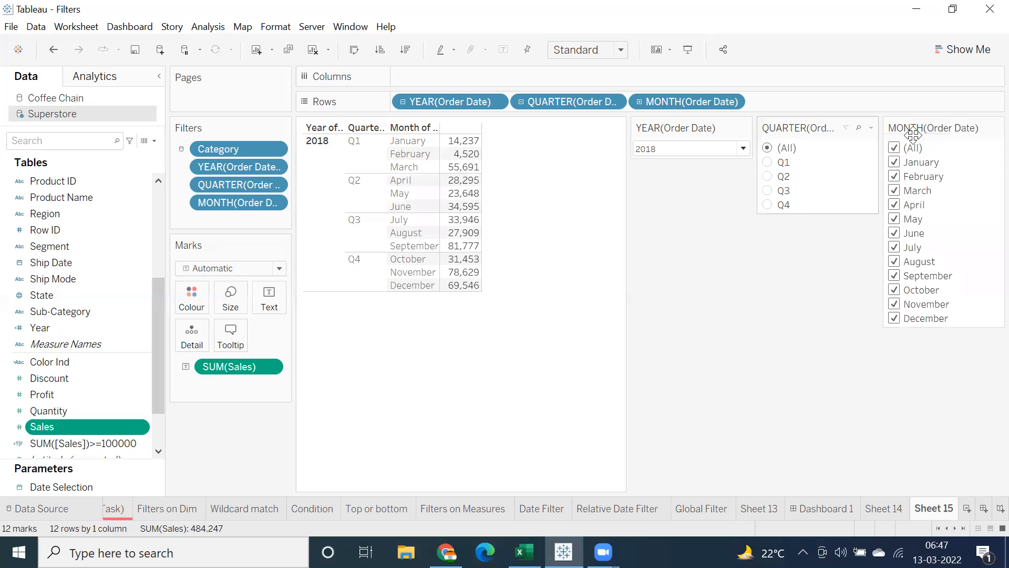
click(767, 162)
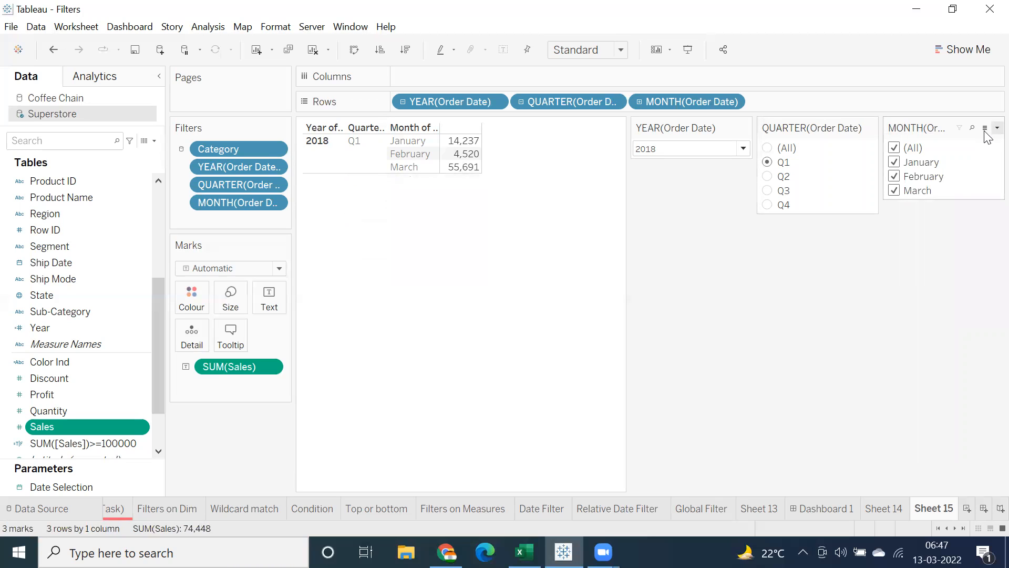
Examine the month filter card's customisation options and its choice between Only Relevant Values and All Values in Database.
click(997, 128)
mouse_move(846, 216)
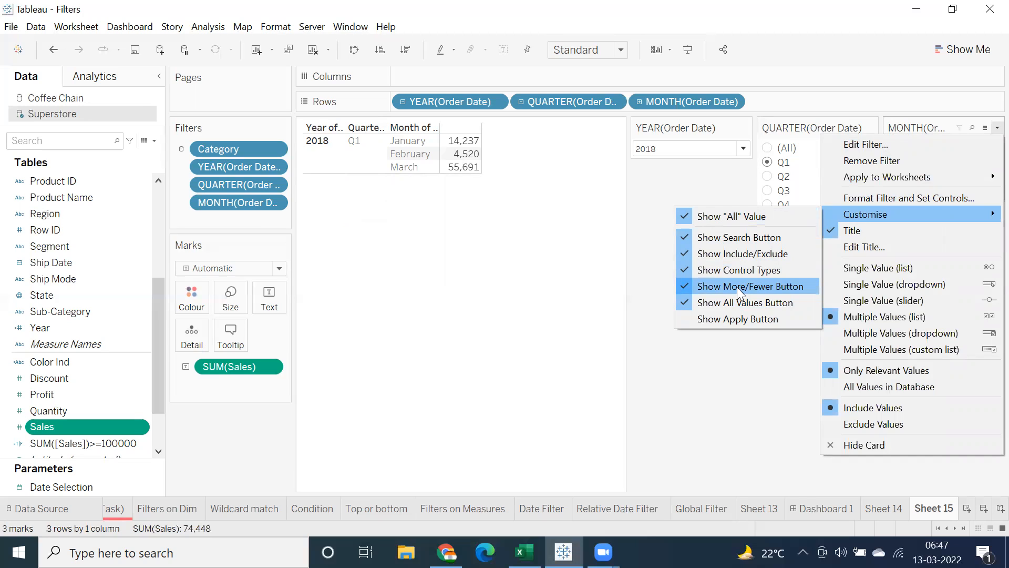
click(701, 183)
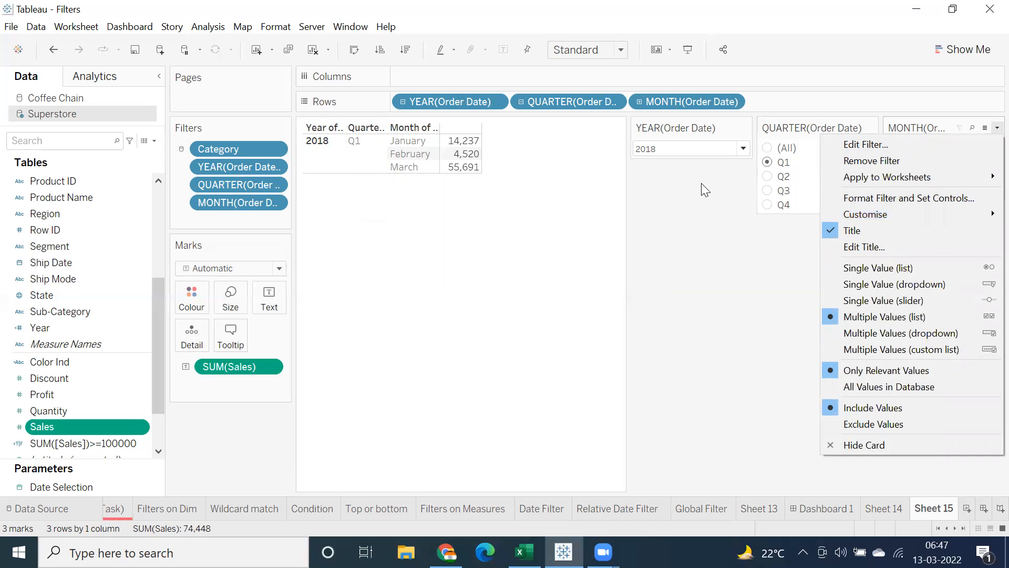
click(985, 128)
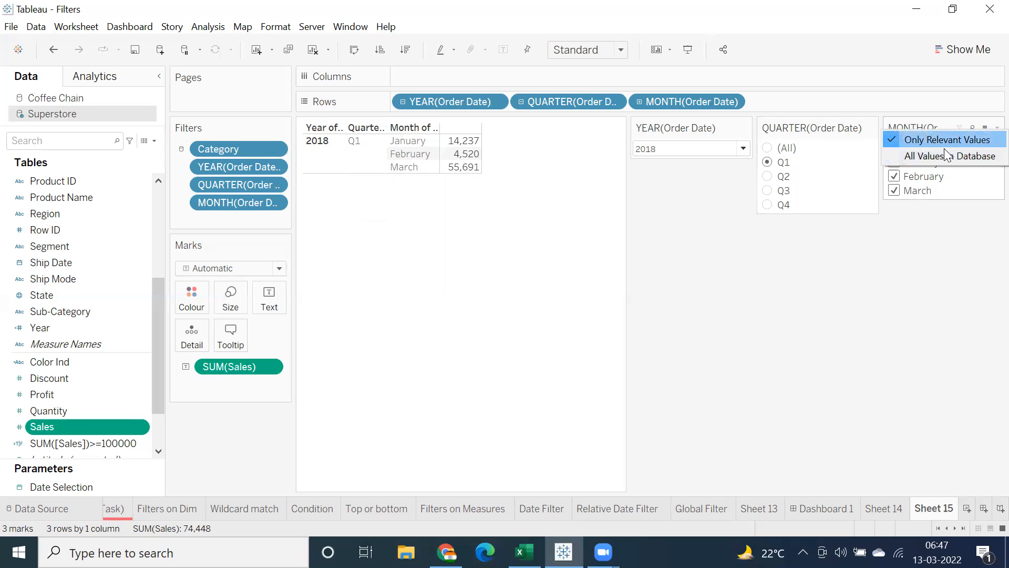
click(951, 197)
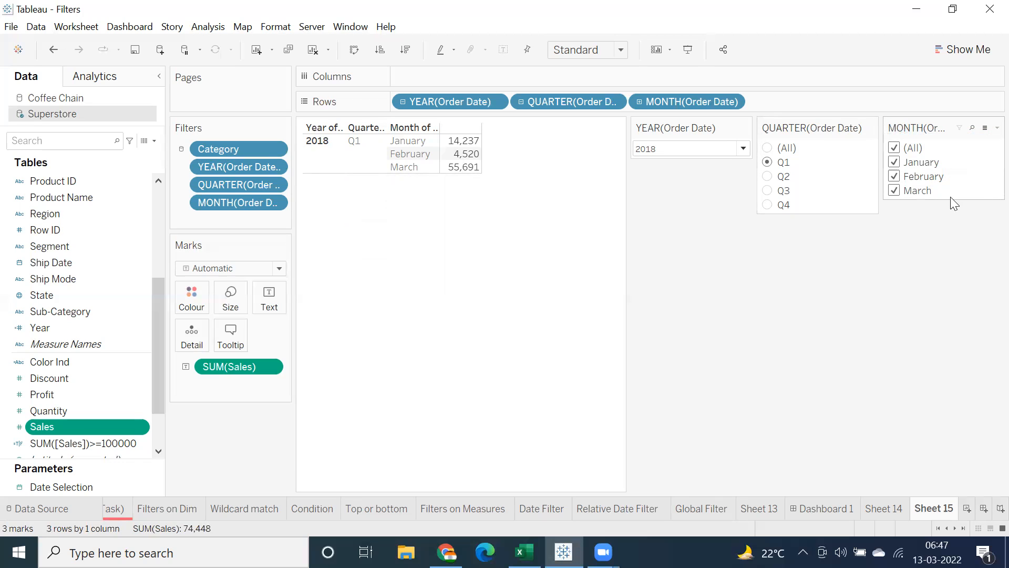
click(988, 132)
click(987, 133)
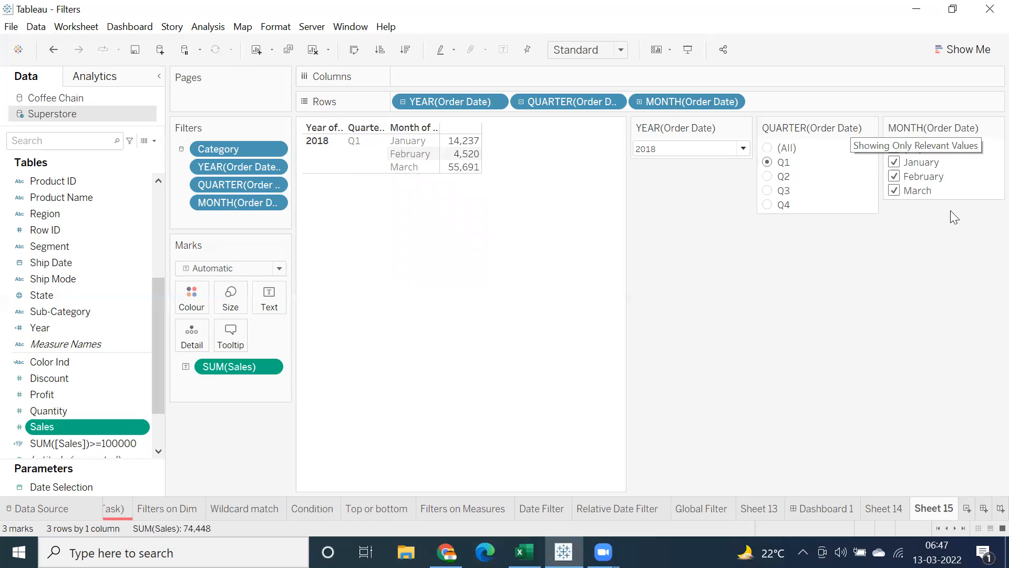
click(997, 128)
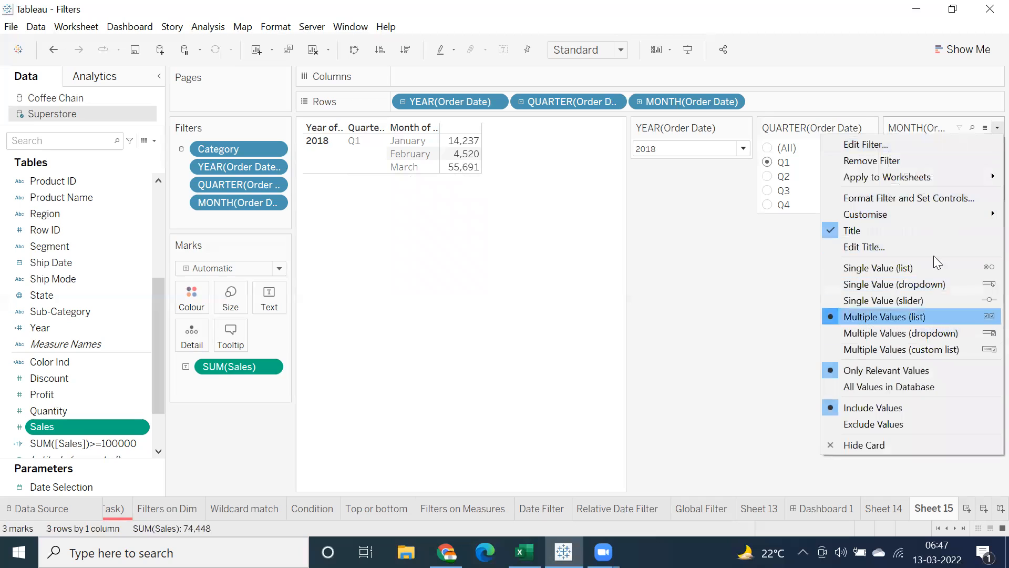
click(774, 287)
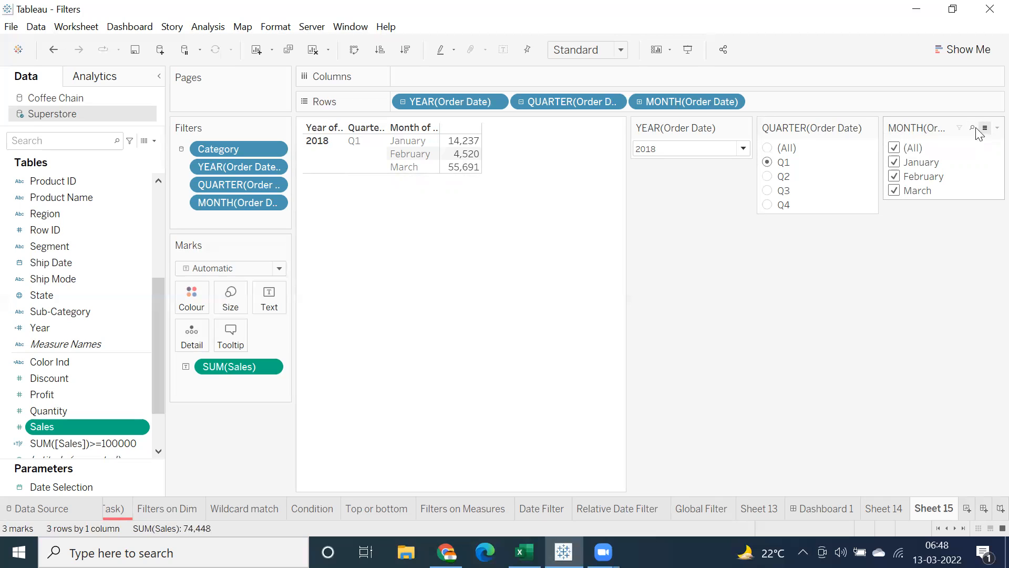
In presentation mode, alternate the month filter twice between All Values in Database and Only Relevant Values, and return to the editing view.
click(690, 49)
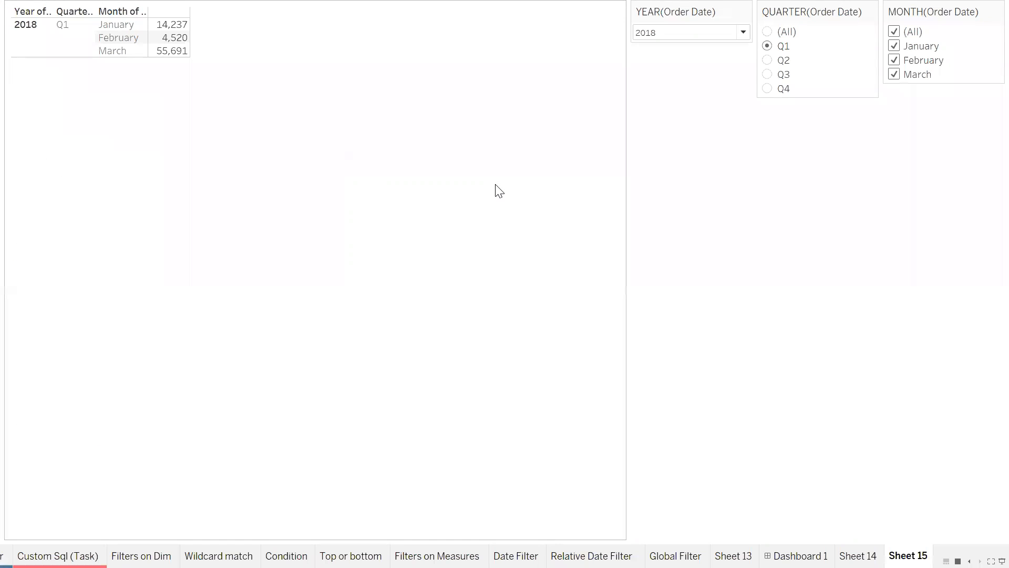
mouse_move(953, 36)
click(985, 12)
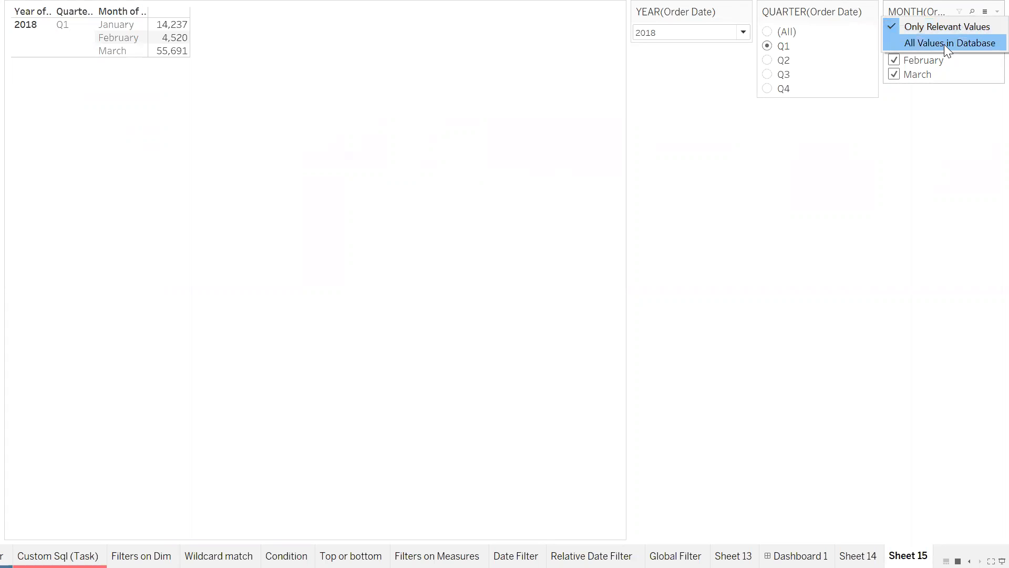
click(945, 44)
click(985, 11)
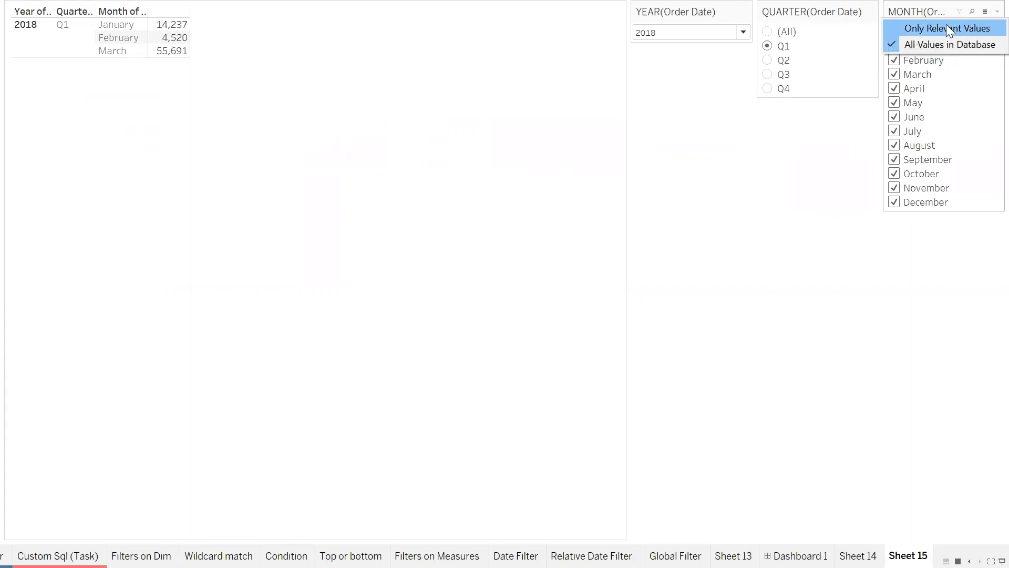
click(946, 26)
click(986, 11)
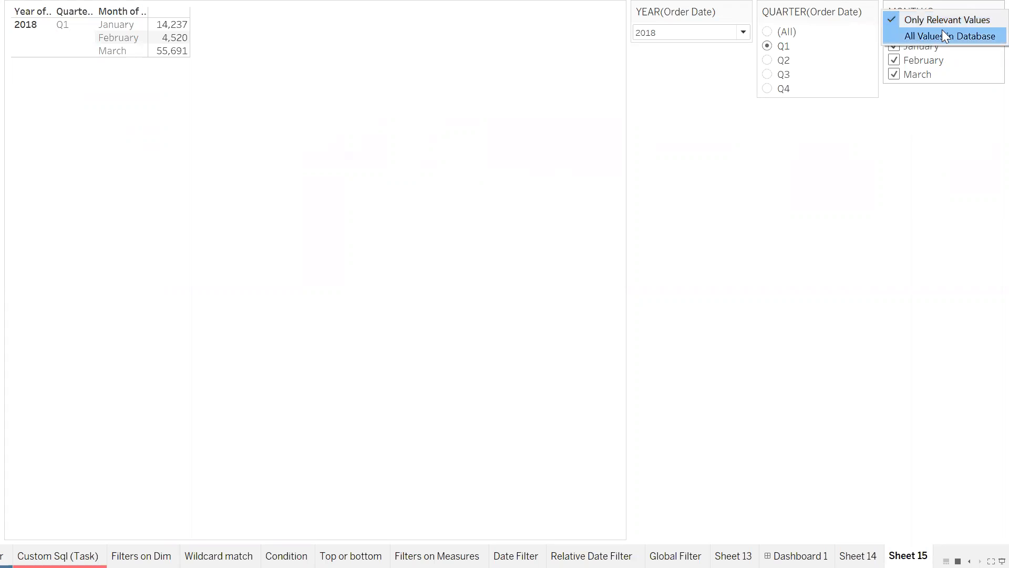
click(941, 32)
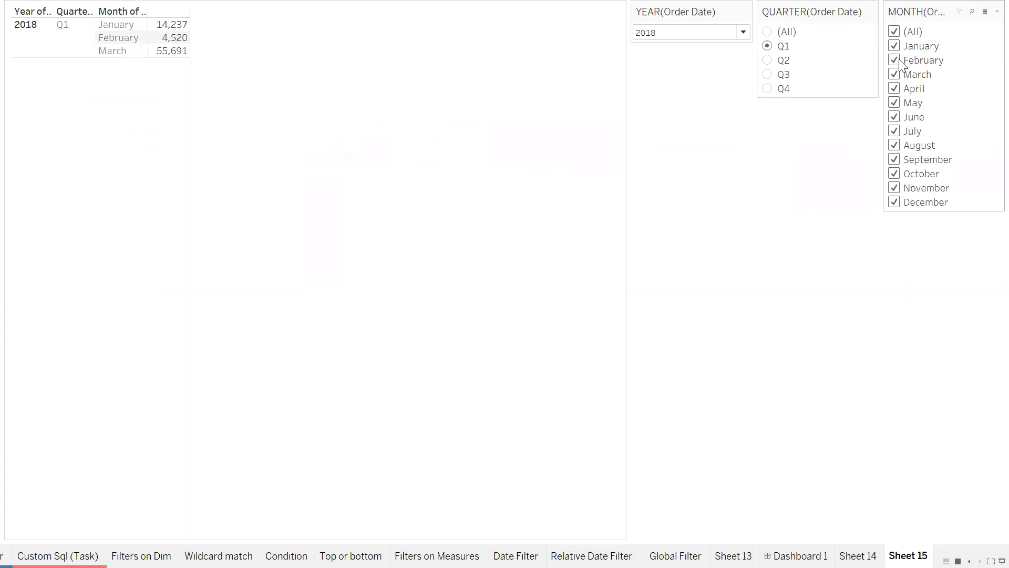
click(985, 11)
click(957, 22)
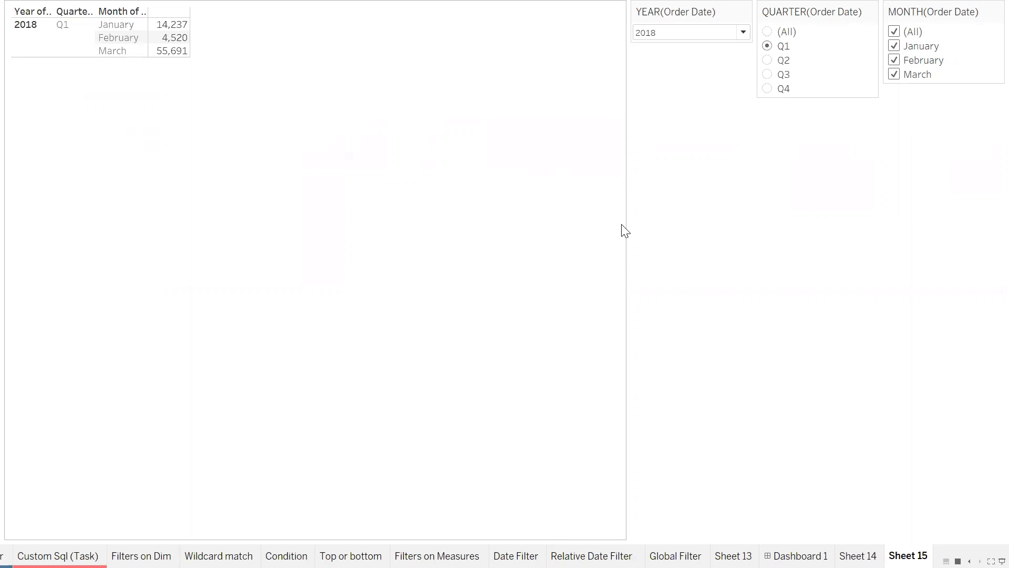
key(Escape)
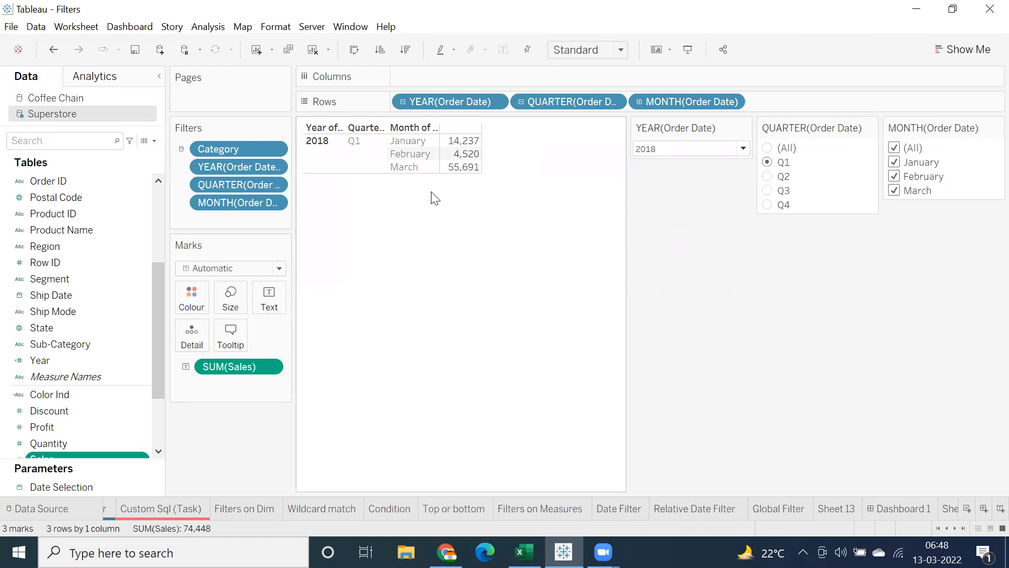
Save the workbook and bring the last worksheets' tabs into view.
click(11, 27)
click(25, 97)
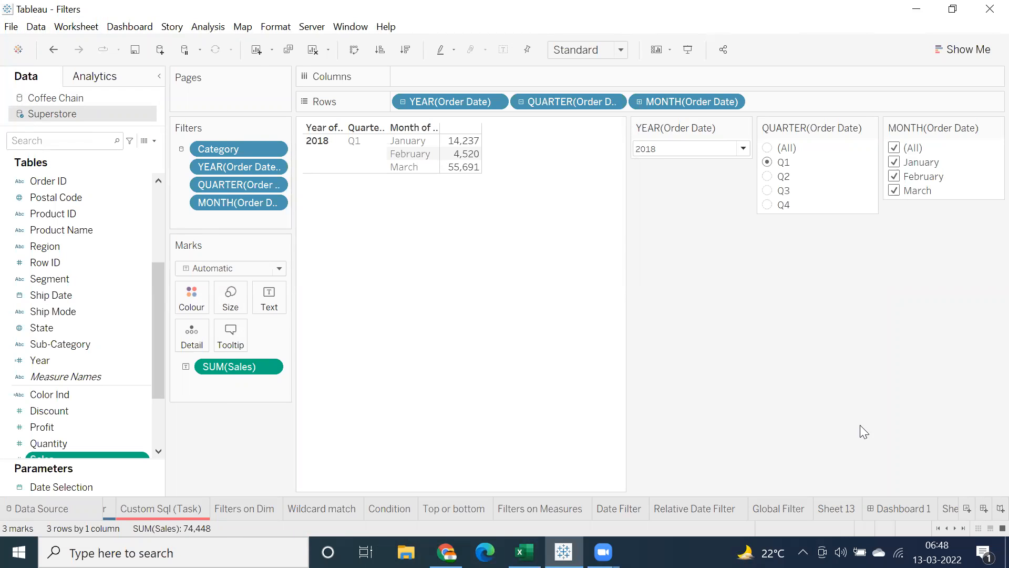
click(963, 528)
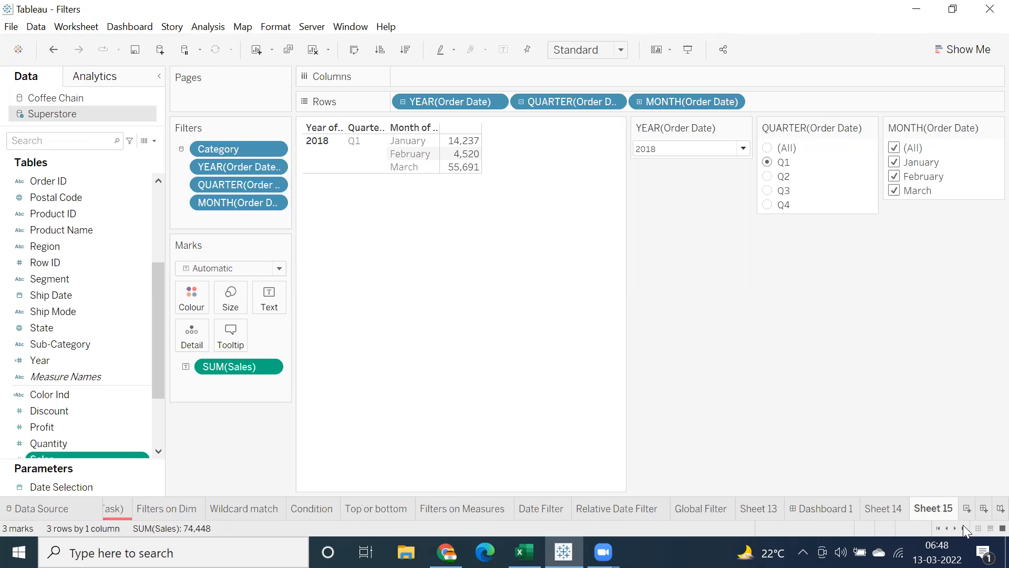
Switch to the Tableau 2022 Q1 workbook in Excel and add the bold heading "Context Filter" in cell B129 of Sheet9.
mouse_move(524, 552)
click(509, 478)
scroll(186, 257, down, 3)
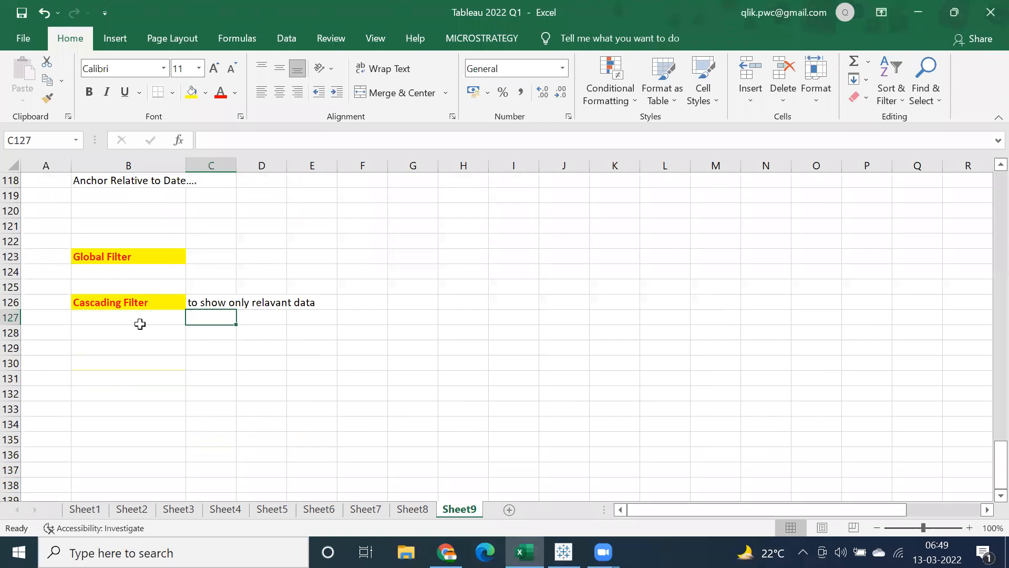
click(107, 346)
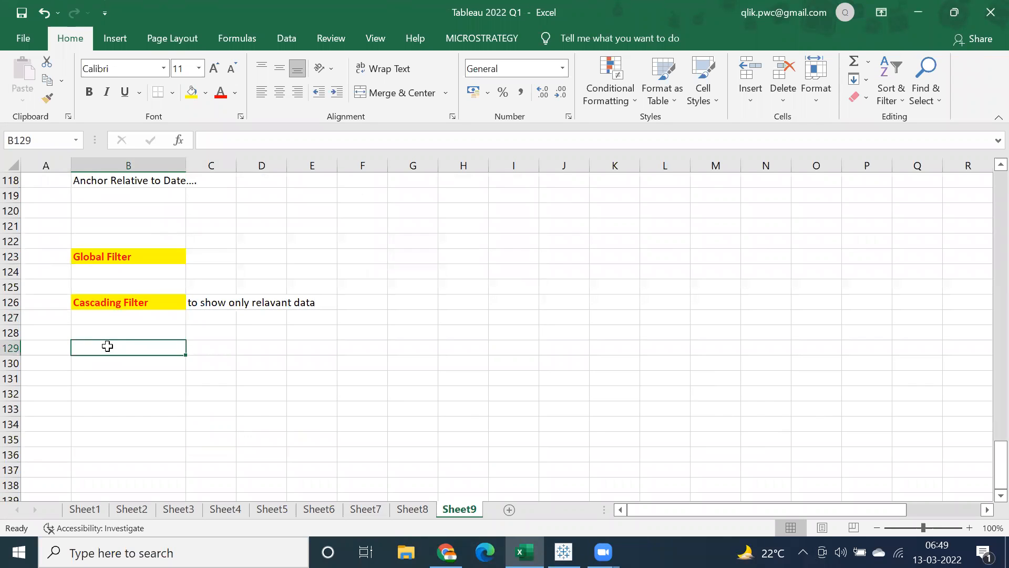
text(Context Filter)
key(ctrl+Return)
click(128, 378)
click(125, 348)
click(89, 93)
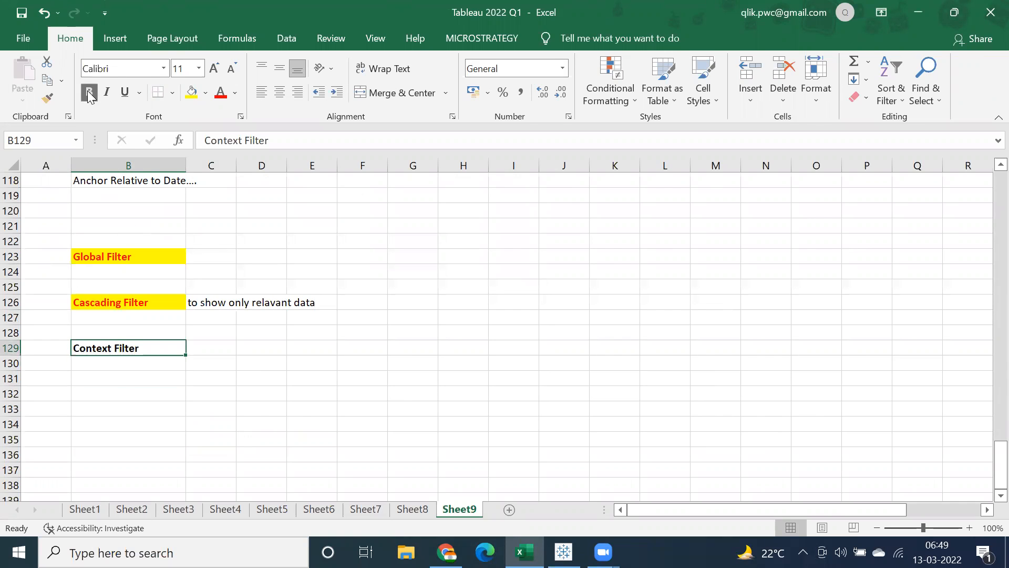
Switch back to Tableau and build a new worksheet showing Sales by Category and Sub-Category.
click(563, 552)
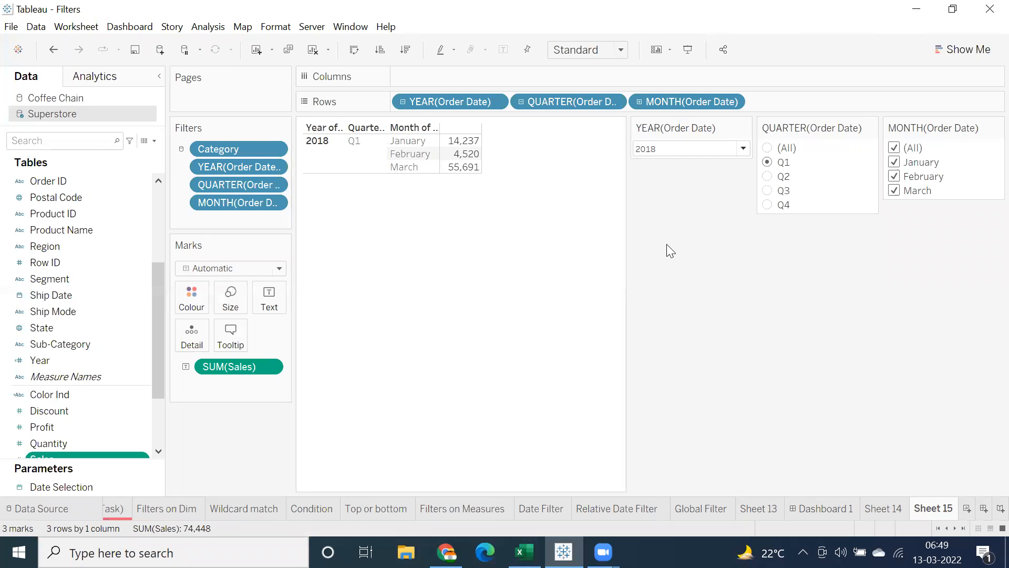
click(967, 508)
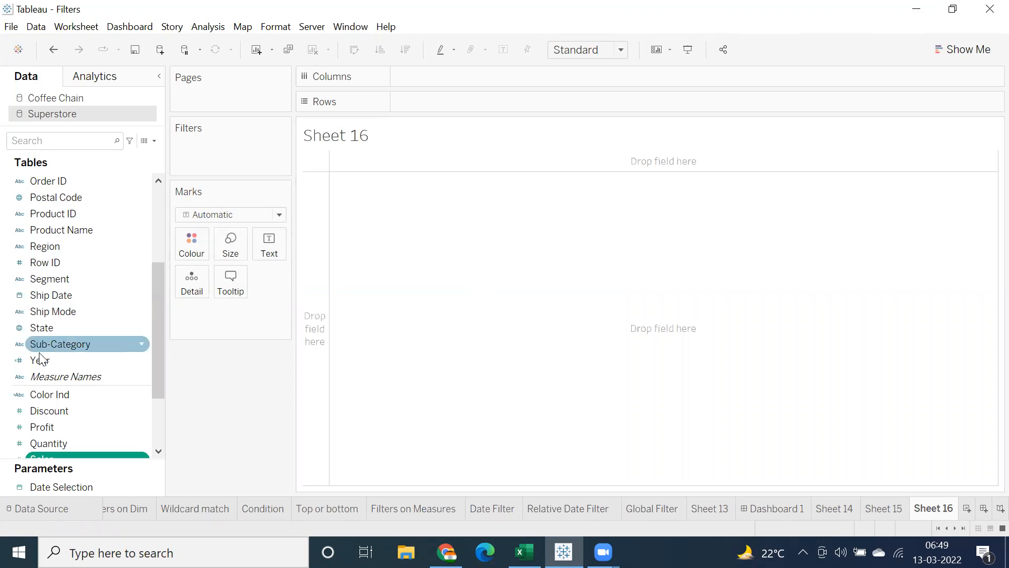
scroll(72, 346, up, 5)
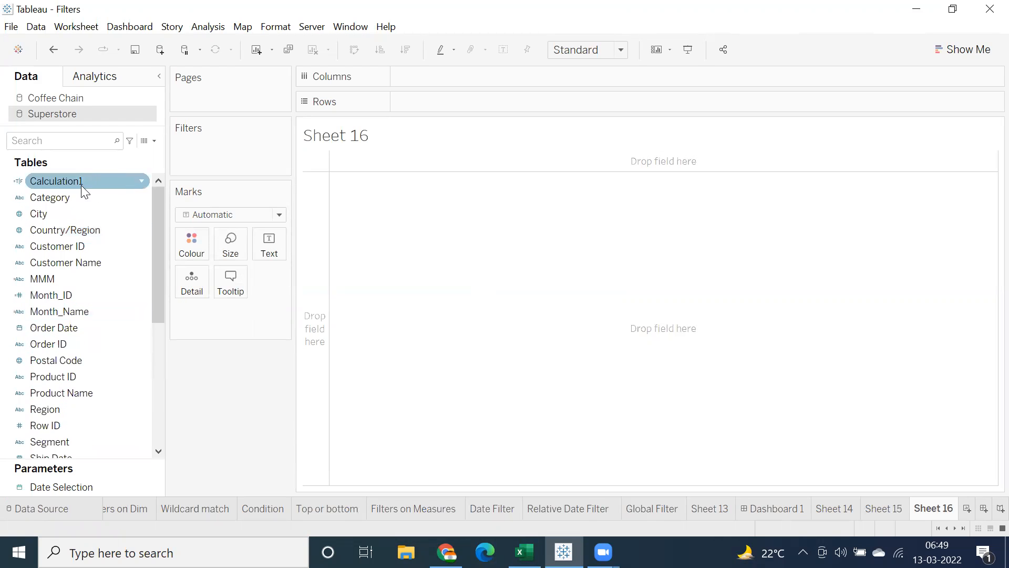
double_click(78, 198)
scroll(60, 360, down, 3)
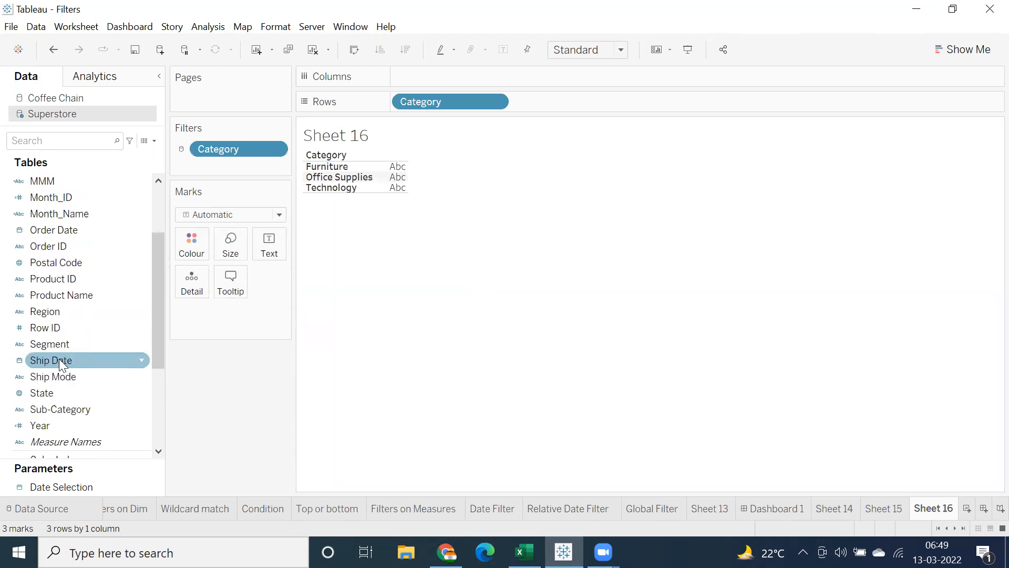
double_click(62, 360)
scroll(63, 368, down, 3)
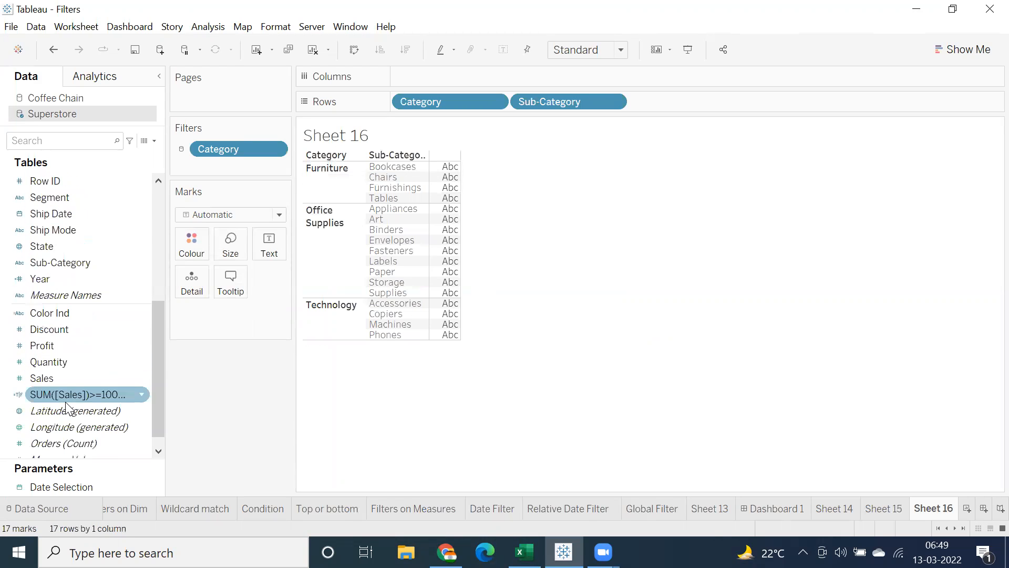
double_click(67, 374)
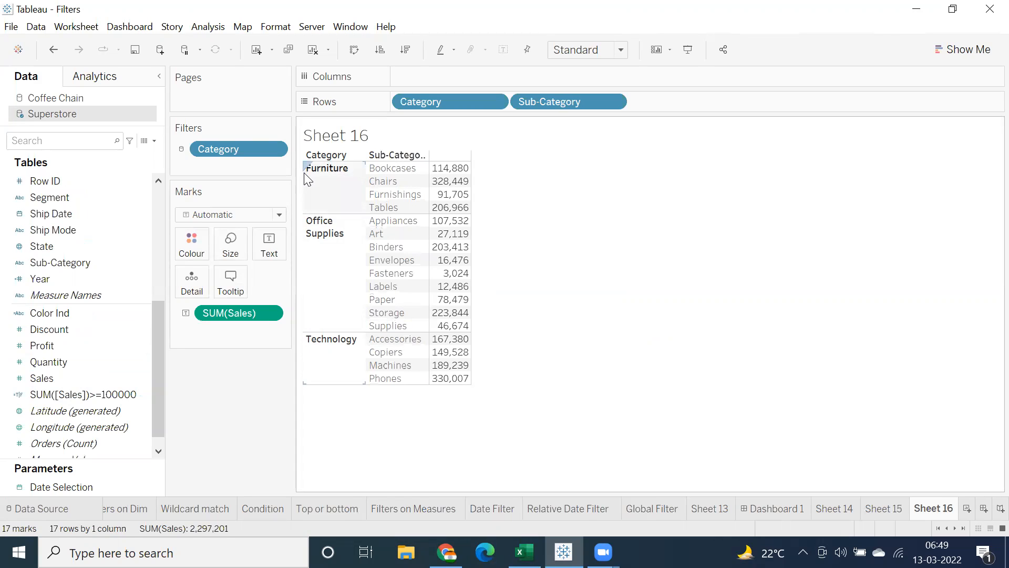
Examine which worksheets the Category filter applies to.
click(272, 150)
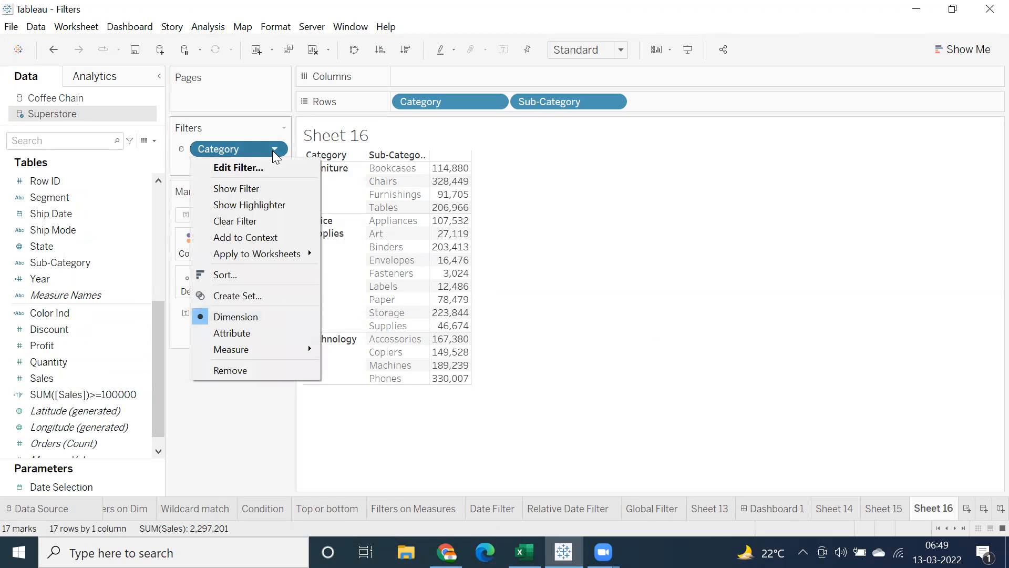
mouse_move(273, 251)
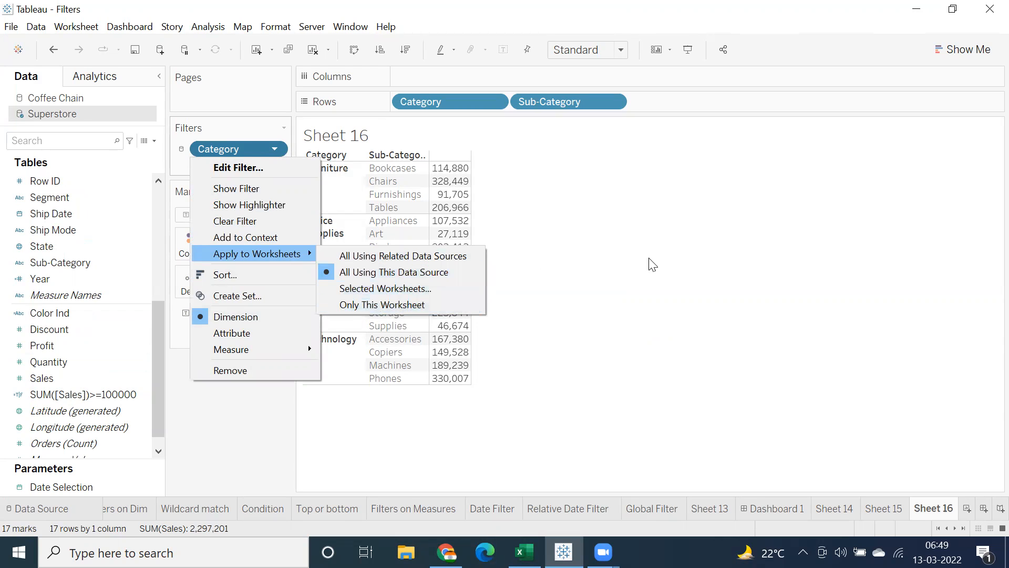
click(463, 271)
Add the Category filter to context, and remove it from context again.
click(274, 150)
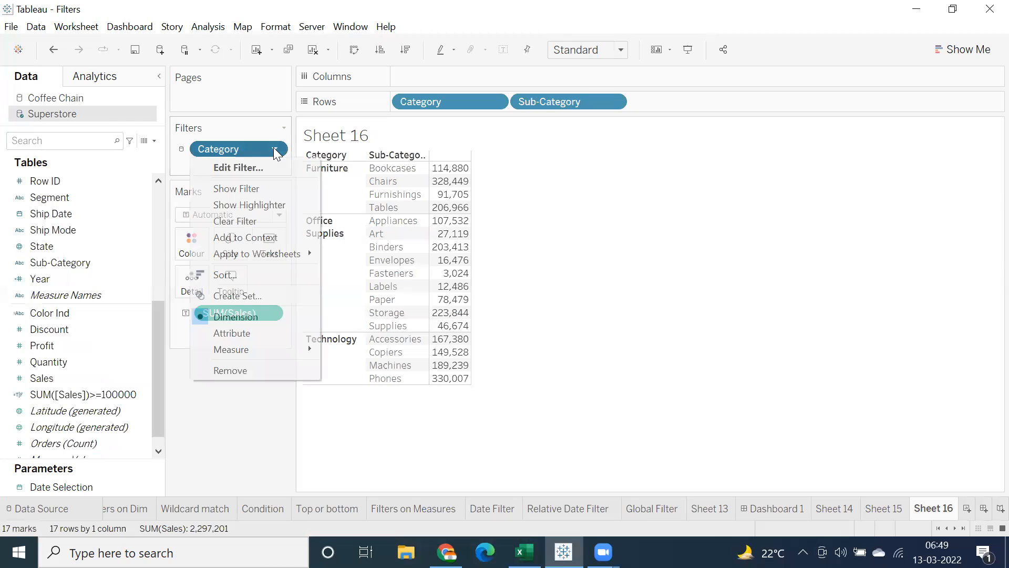
click(230, 239)
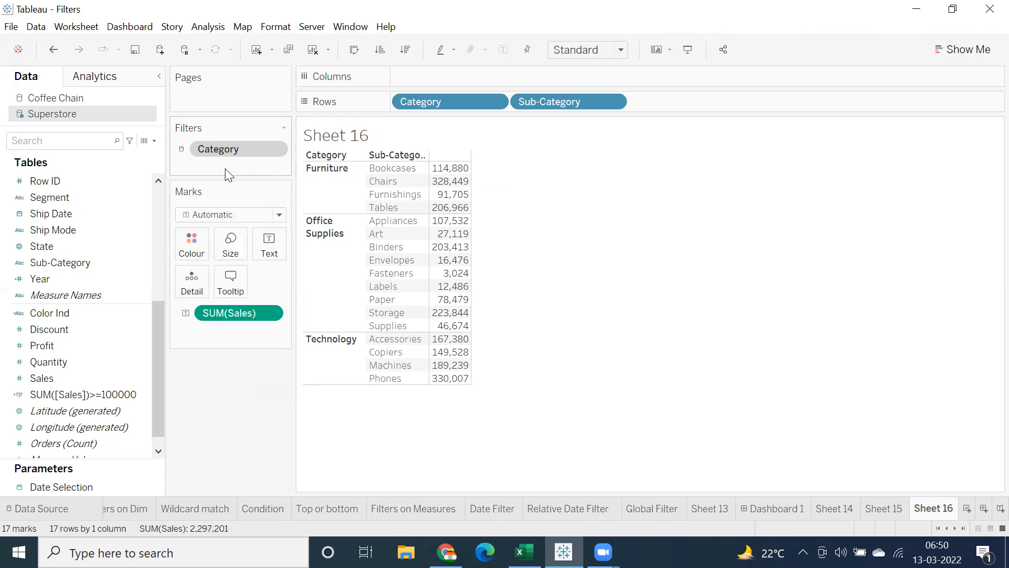
click(274, 149)
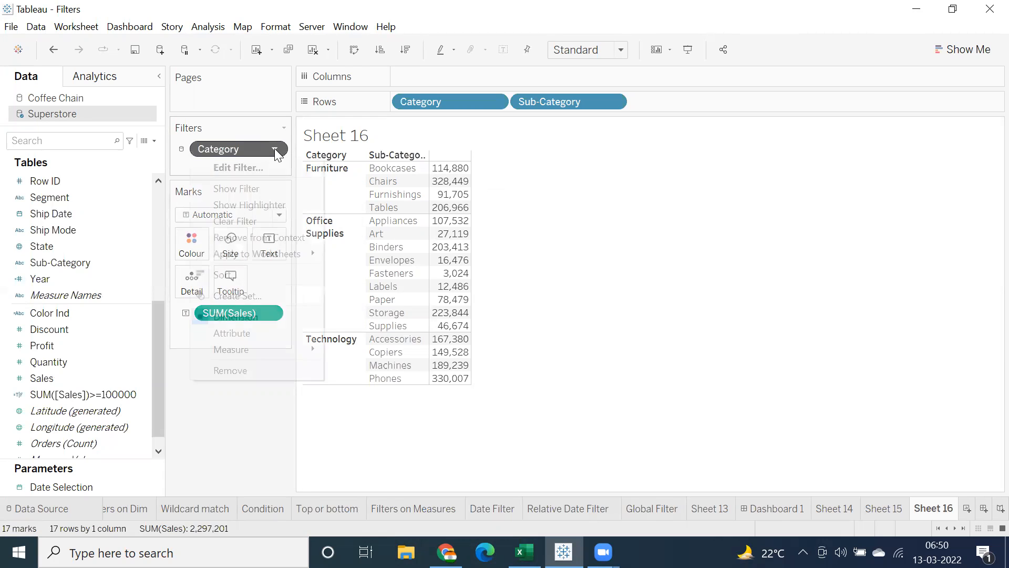
click(244, 242)
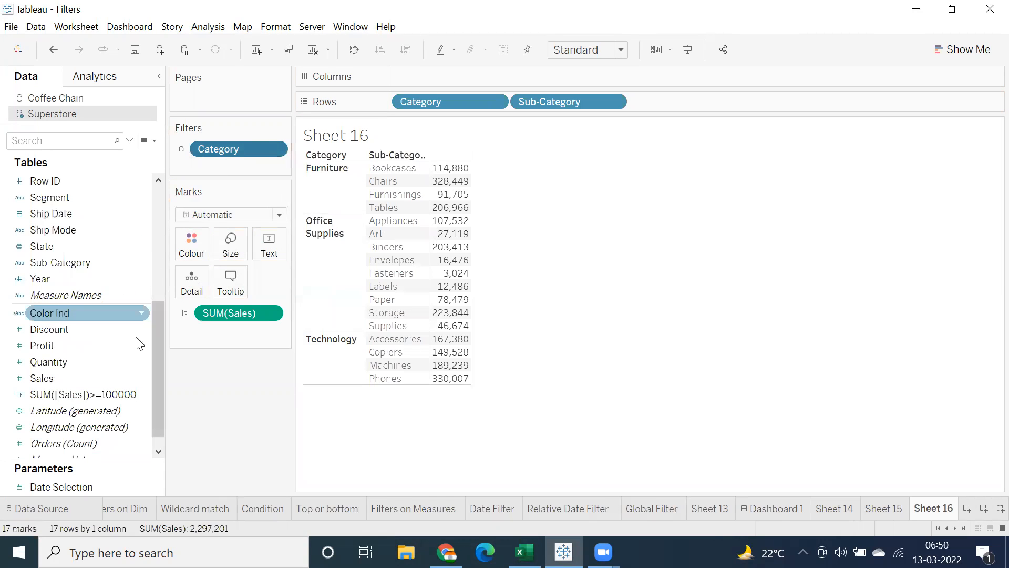
Show a filter for Sales on the new sheet, and remove SUM(Sales) from the filters again.
right_click(76, 381)
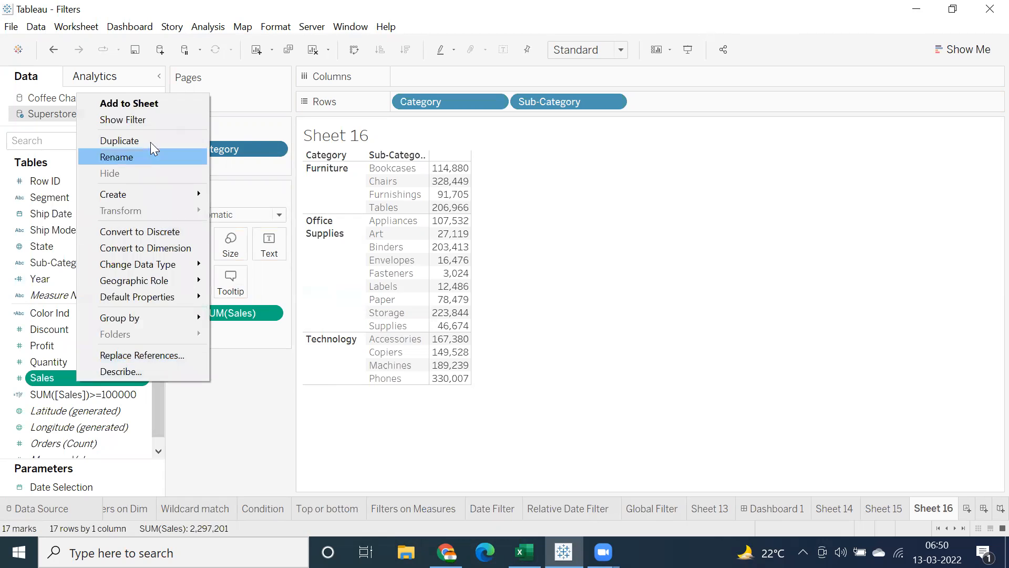
click(150, 121)
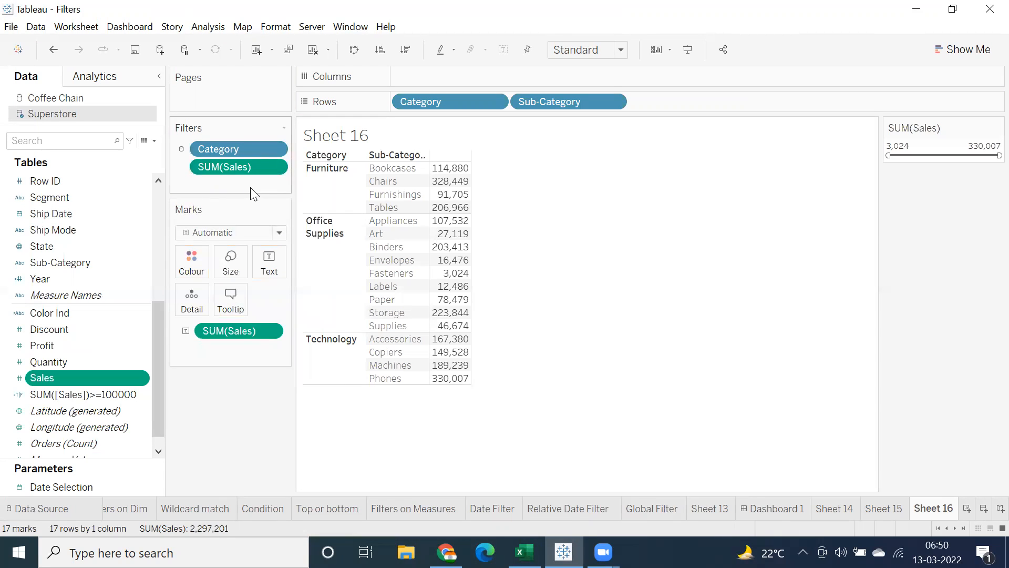
drag(261, 164, 62, 359)
Open the Category filter's settings for review and close them without changes.
double_click(277, 152)
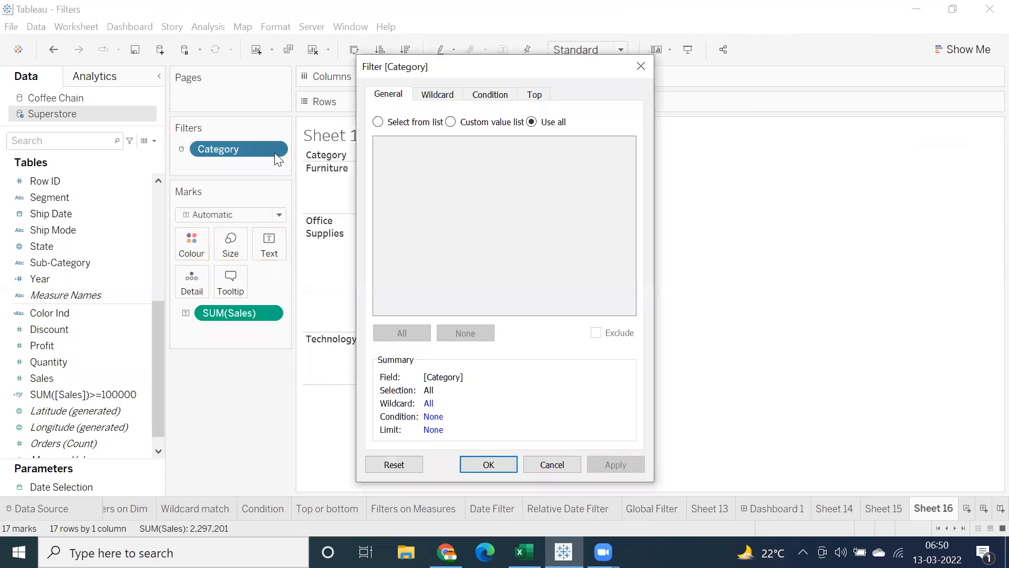
click(553, 464)
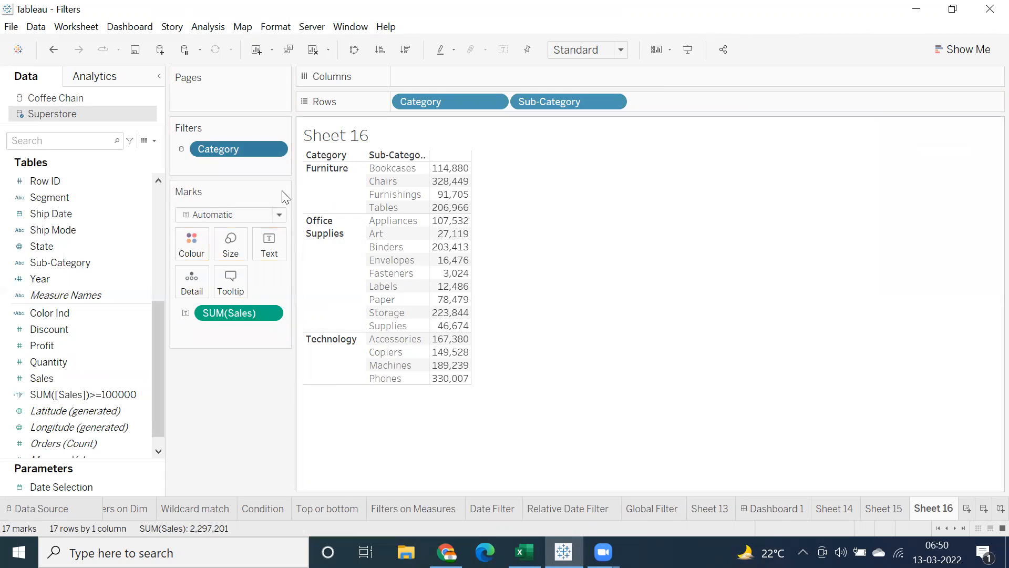
Add the Category filter to context, and show a filter for Sub-Category on the sheet.
click(277, 149)
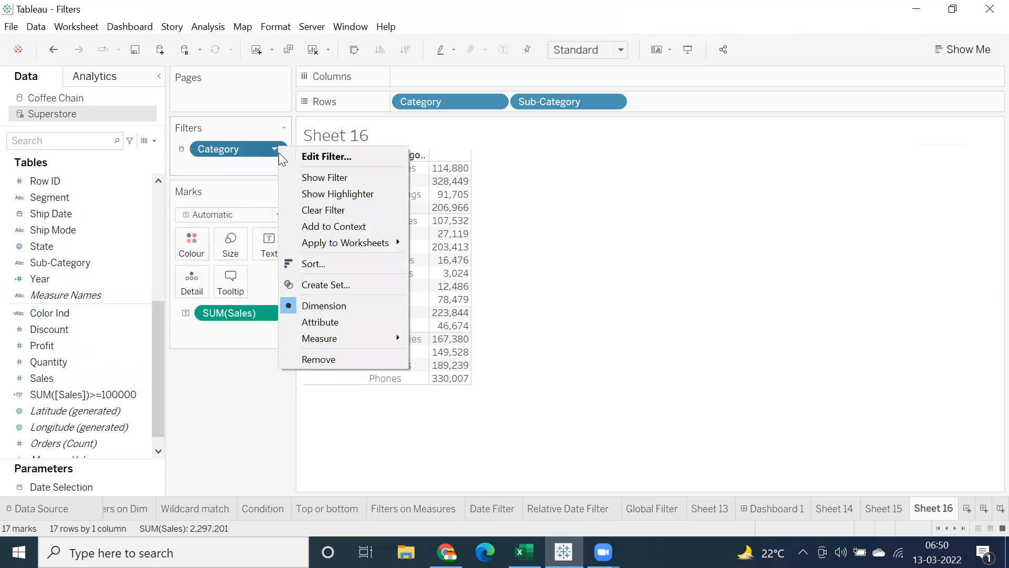
click(314, 229)
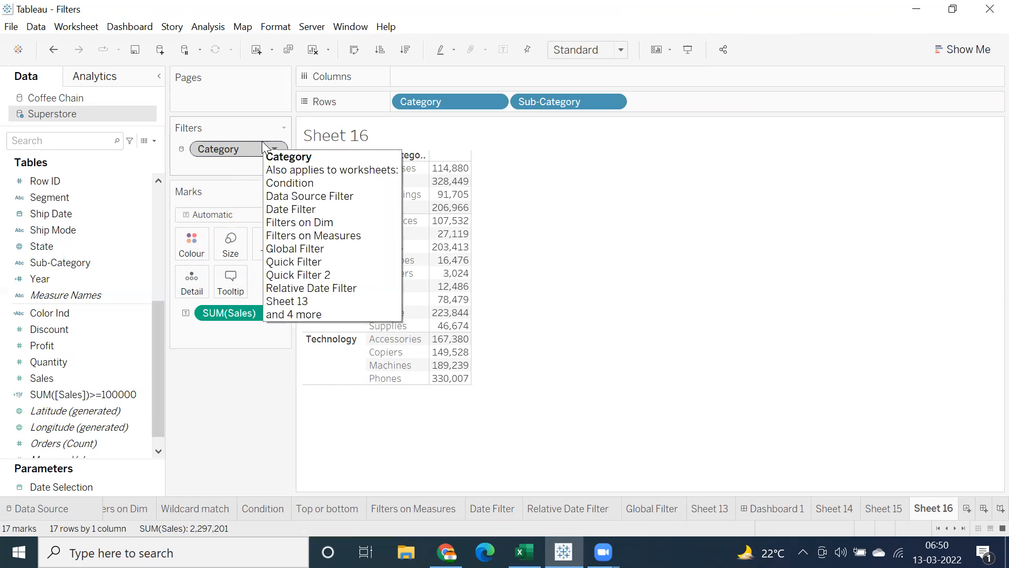
click(613, 102)
click(574, 137)
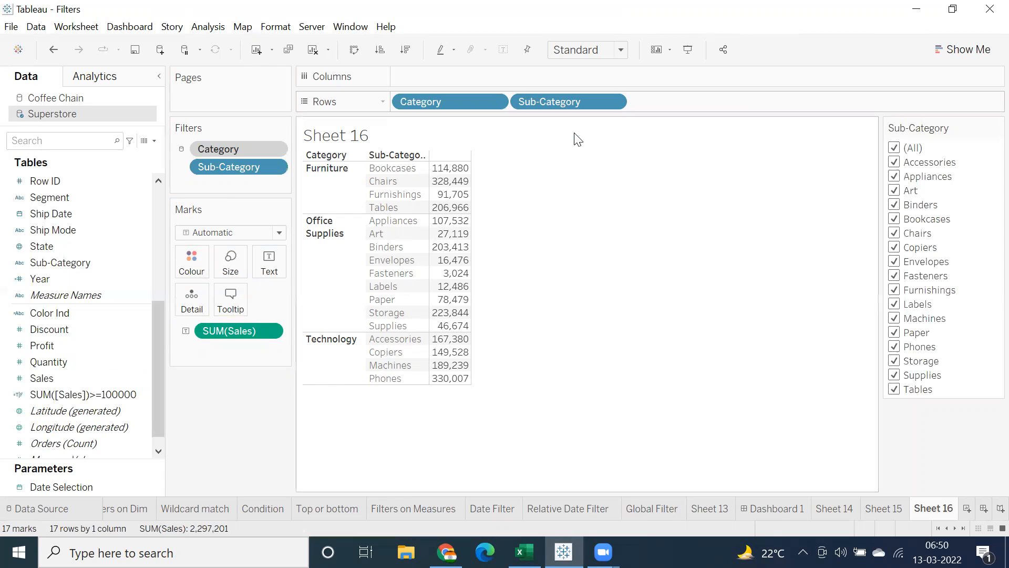
Add the Sub-Category filter to context alongside Category.
click(276, 166)
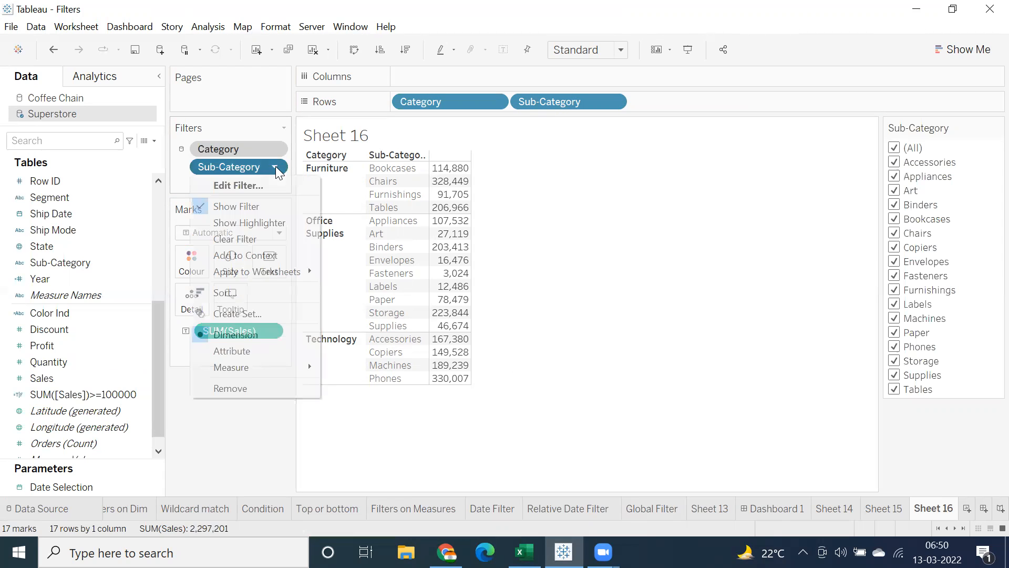
click(238, 255)
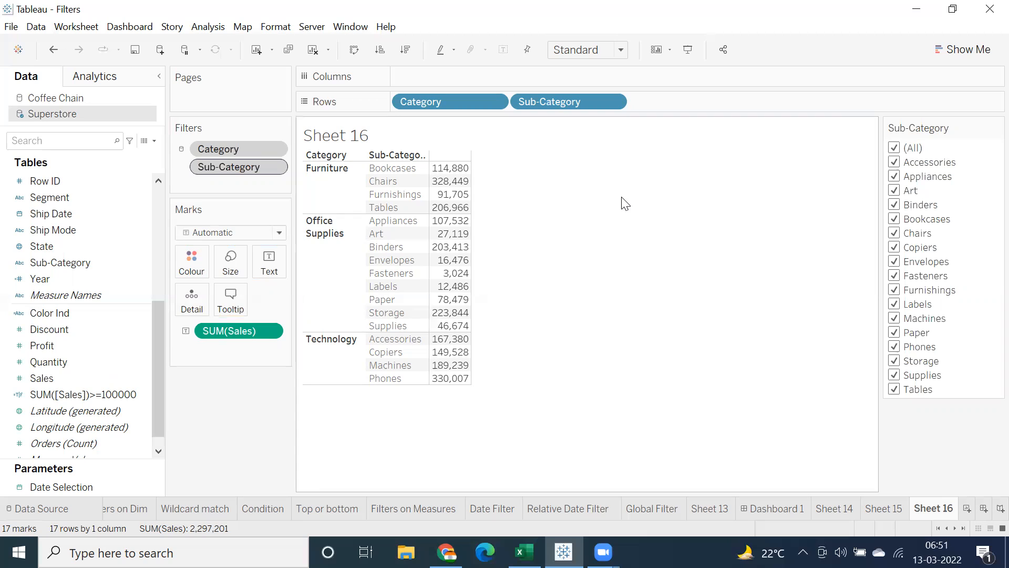
click(240, 151)
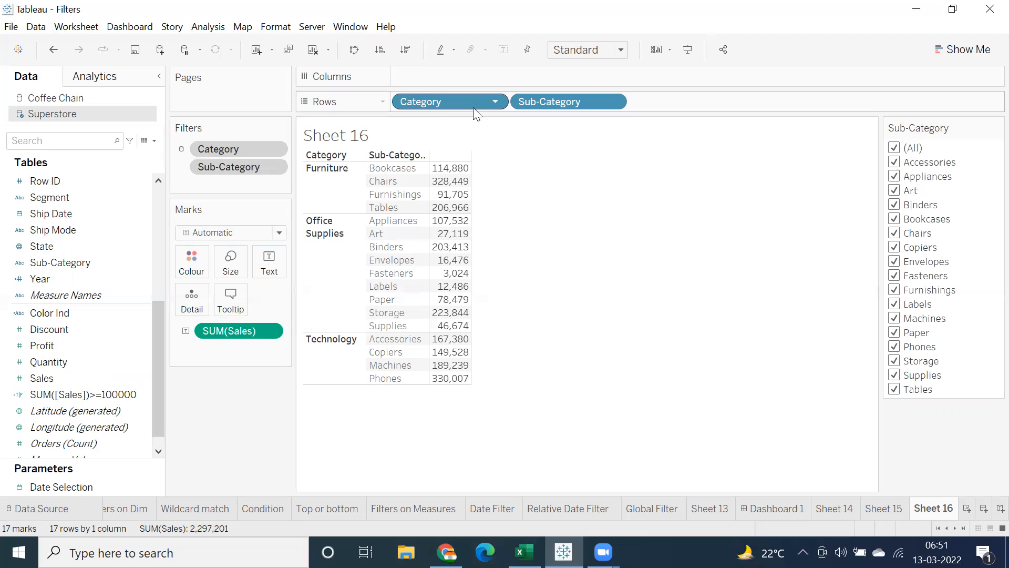
drag(498, 101, 320, 160)
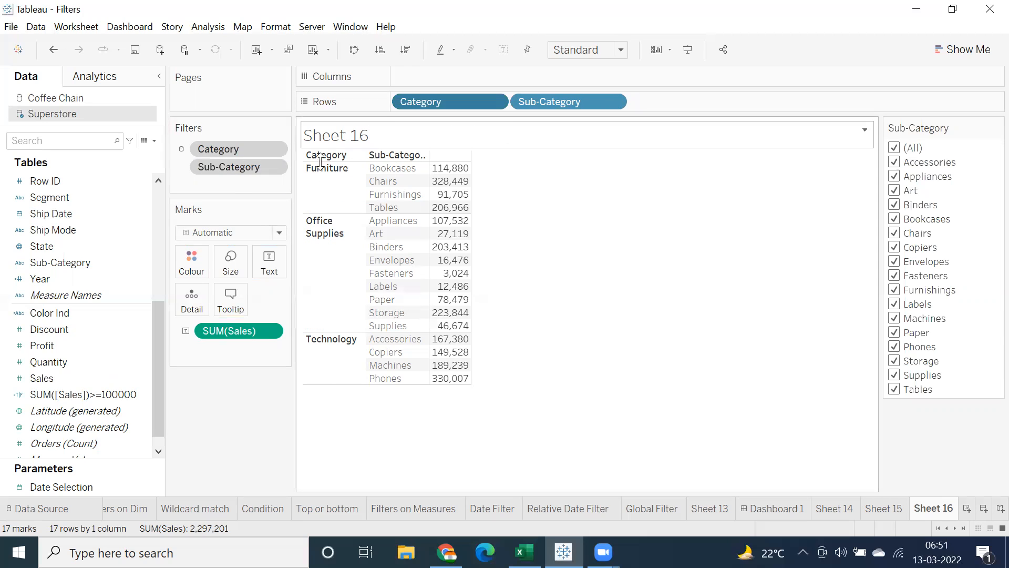
Remove both the Category and Sub-Category filters from context.
right_click(257, 147)
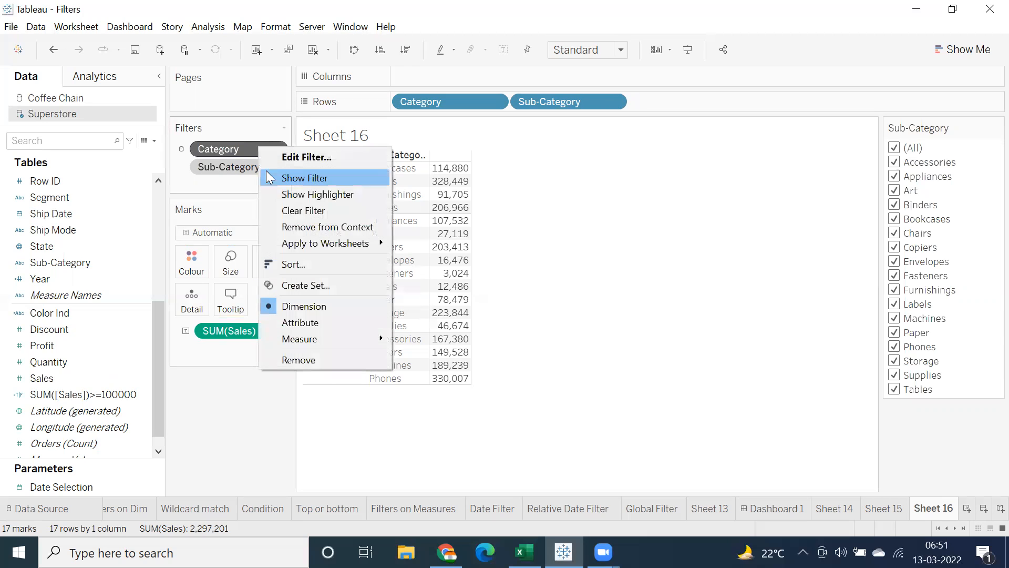
click(288, 227)
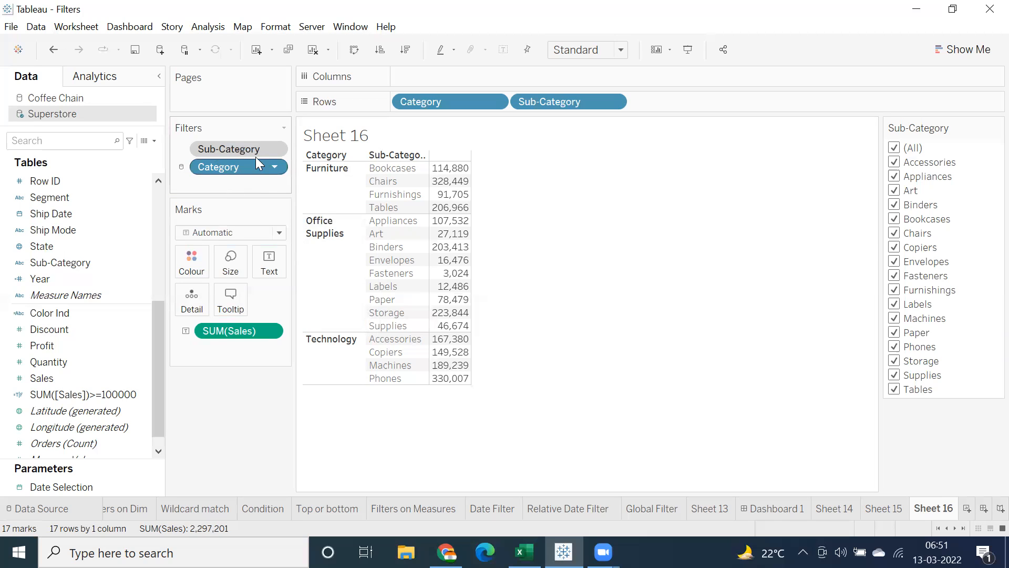
click(272, 149)
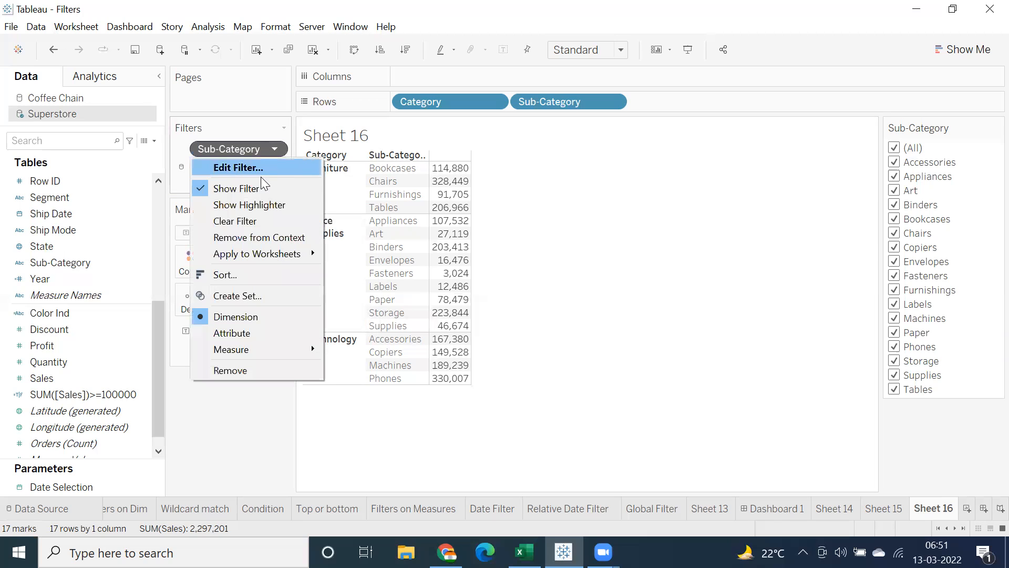
click(243, 236)
drag(237, 148, 235, 178)
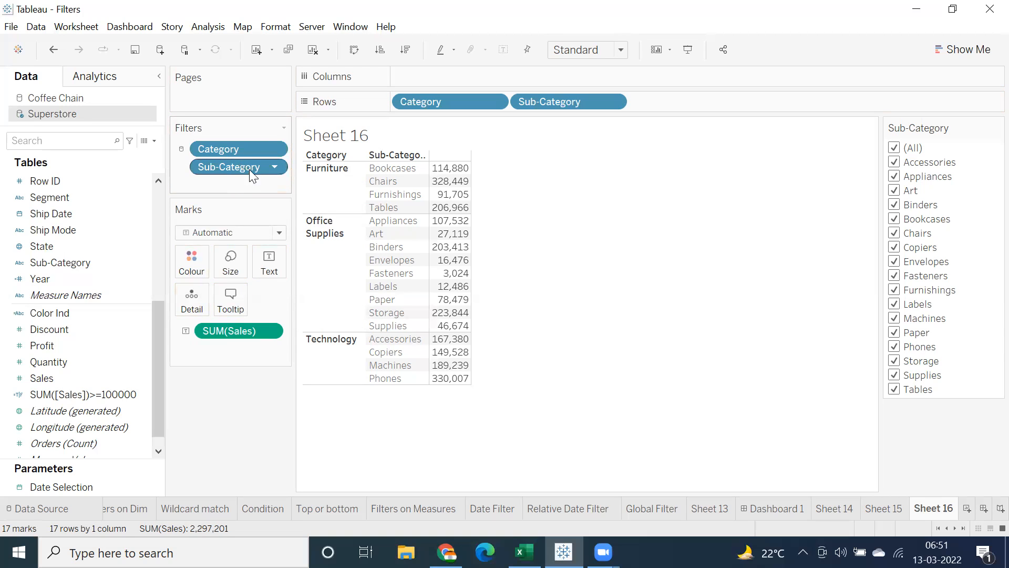
Add only the Sub-Category filter to context, leaving Category as a regular filter.
click(273, 168)
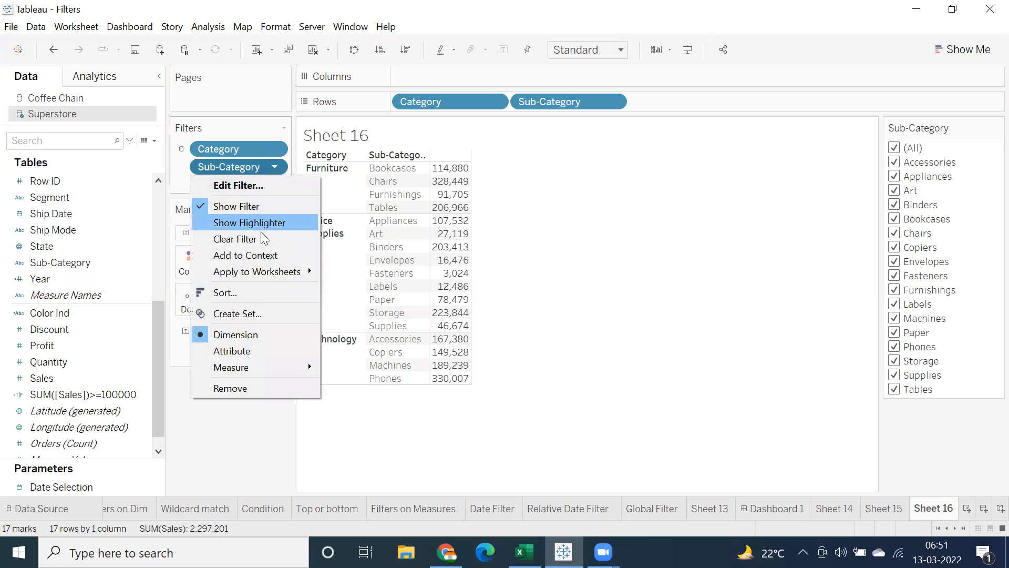
click(253, 251)
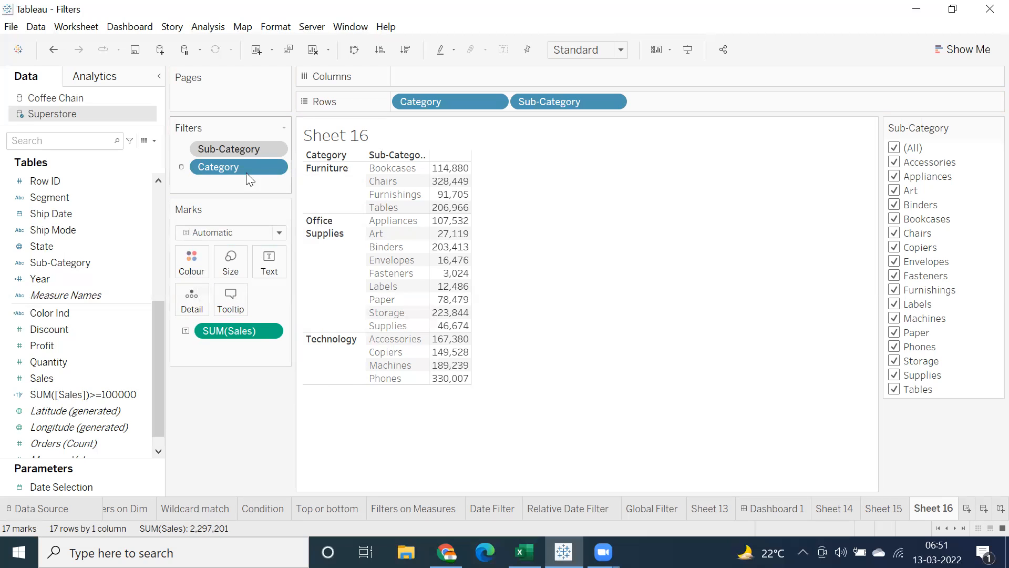
click(274, 168)
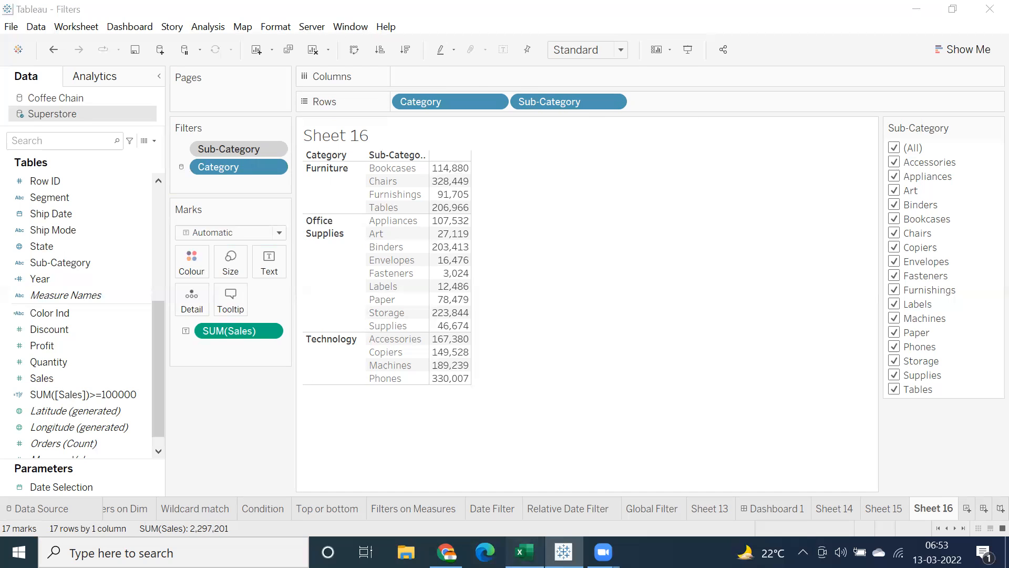
Switch to the Excel notes and review the Types of Filters list, from Global Filter through Cascading Filter to Context Filter.
click(524, 552)
scroll(189, 368, up, 6)
scroll(198, 369, up, 20)
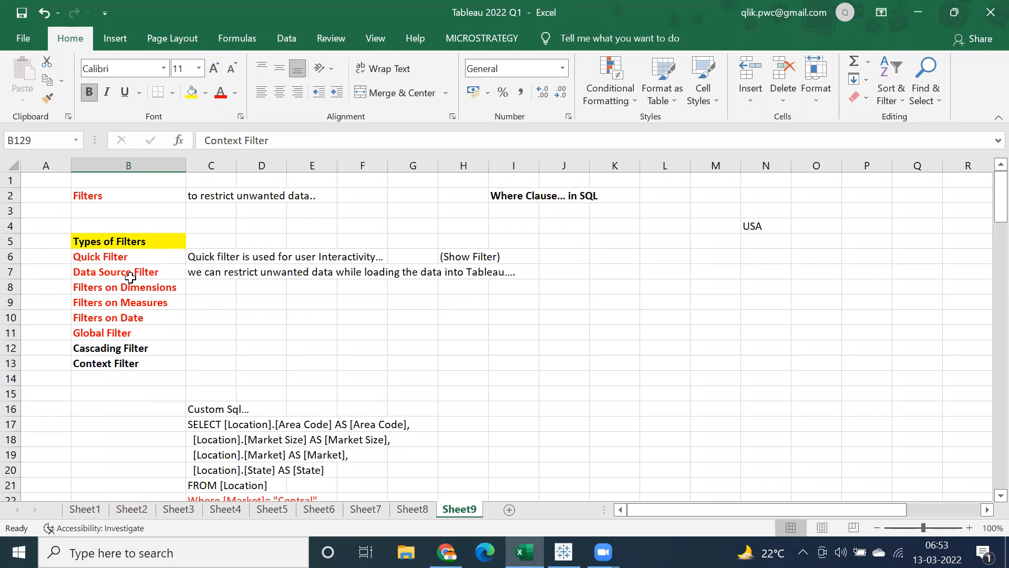
double_click(139, 331)
click(135, 349)
click(133, 363)
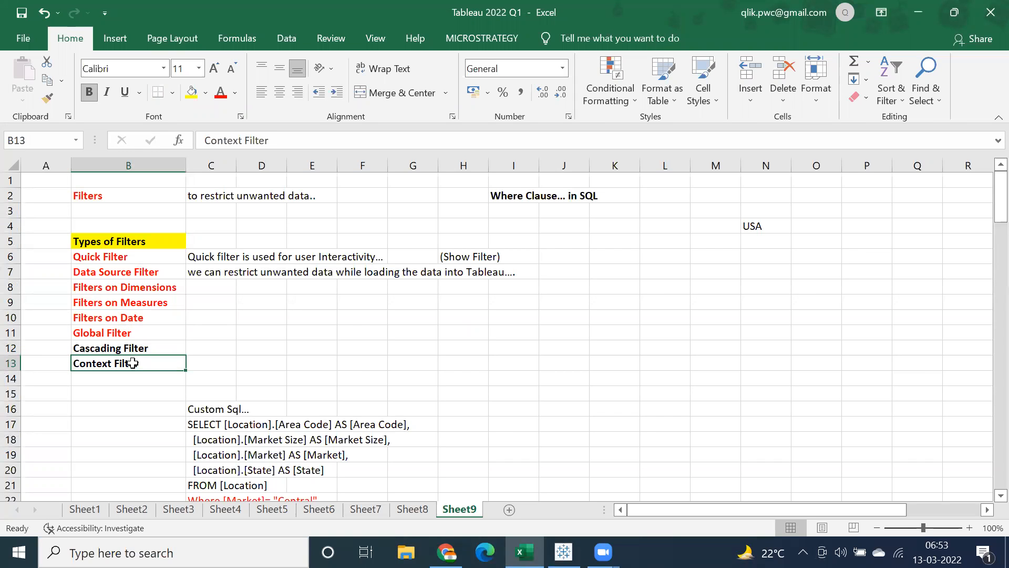
Save the Excel notes workbook and switch back to Sheet 16 in Tableau.
click(20, 16)
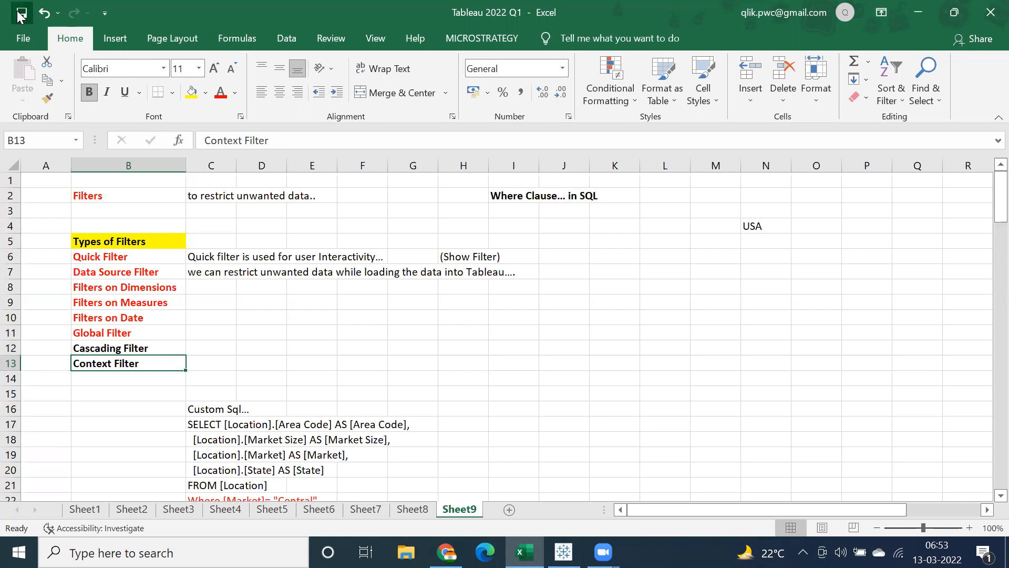
scroll(194, 374, down, 2)
scroll(194, 375, down, 1)
scroll(210, 368, up, 3)
click(564, 552)
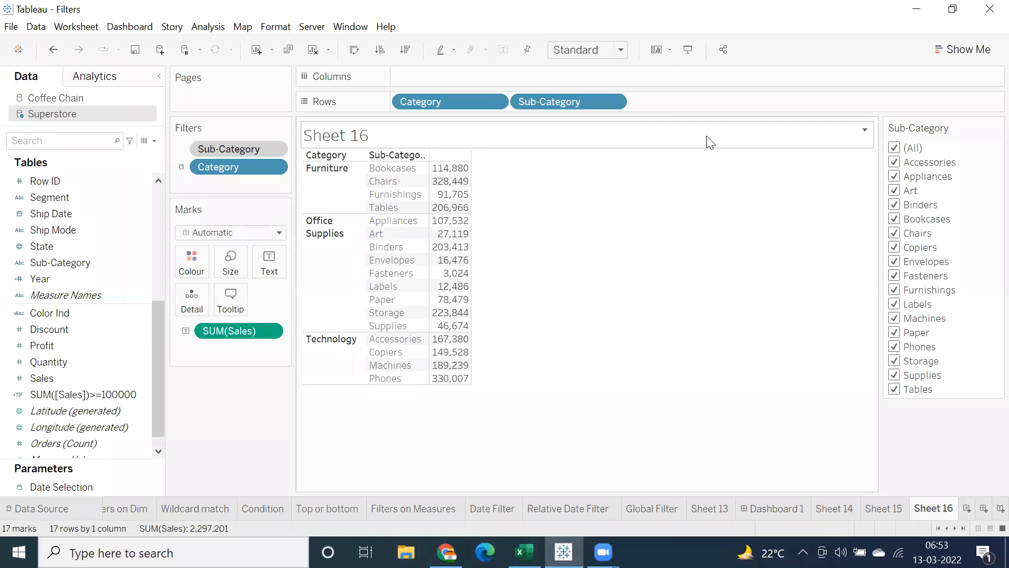